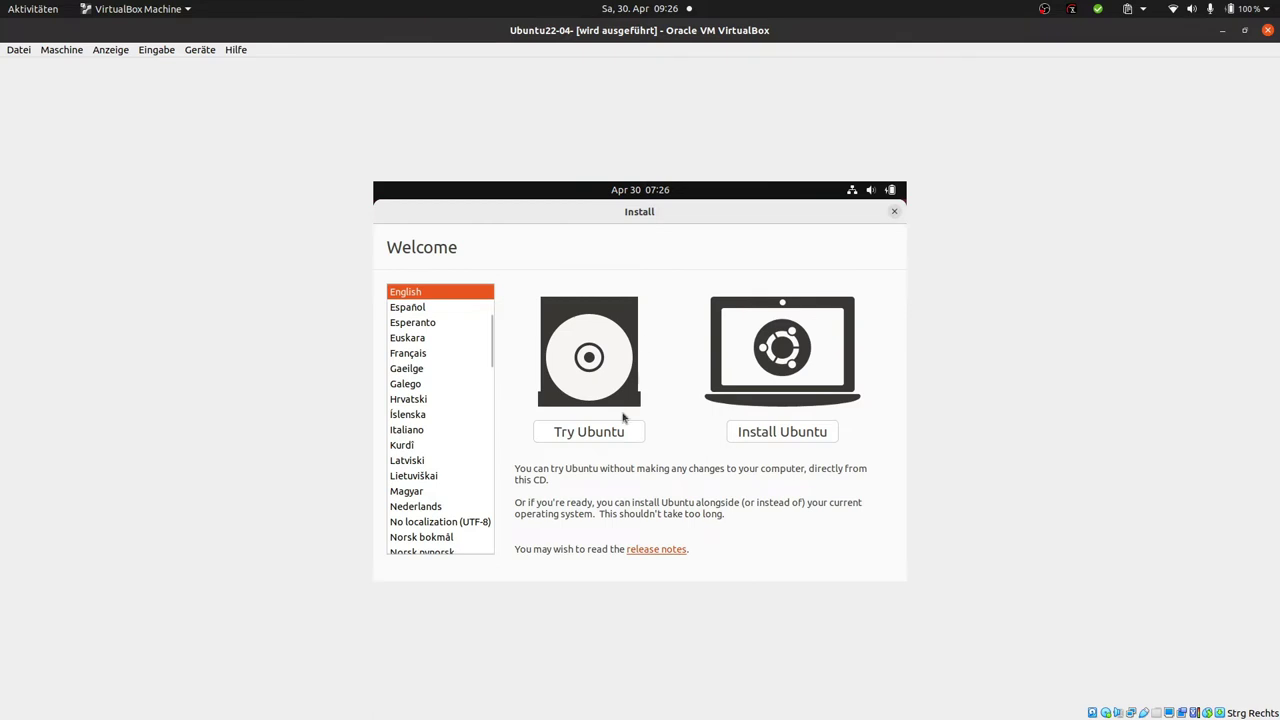
- Start the Ubuntu live session, set its display resolution to 1920 × 1080 (16:9), keep the change and close the settings
{"action": "left_click", "coordinate": [595, 435]}
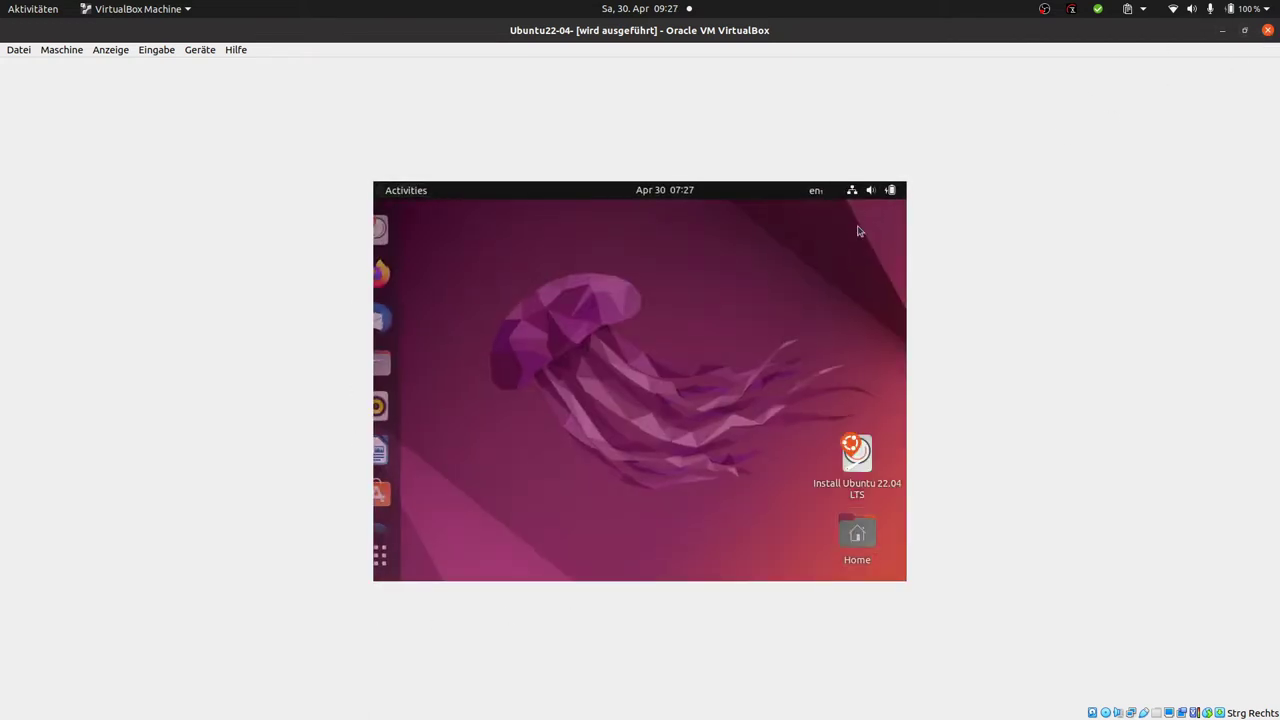
{"action": "right_click", "coordinate": [542, 265]}
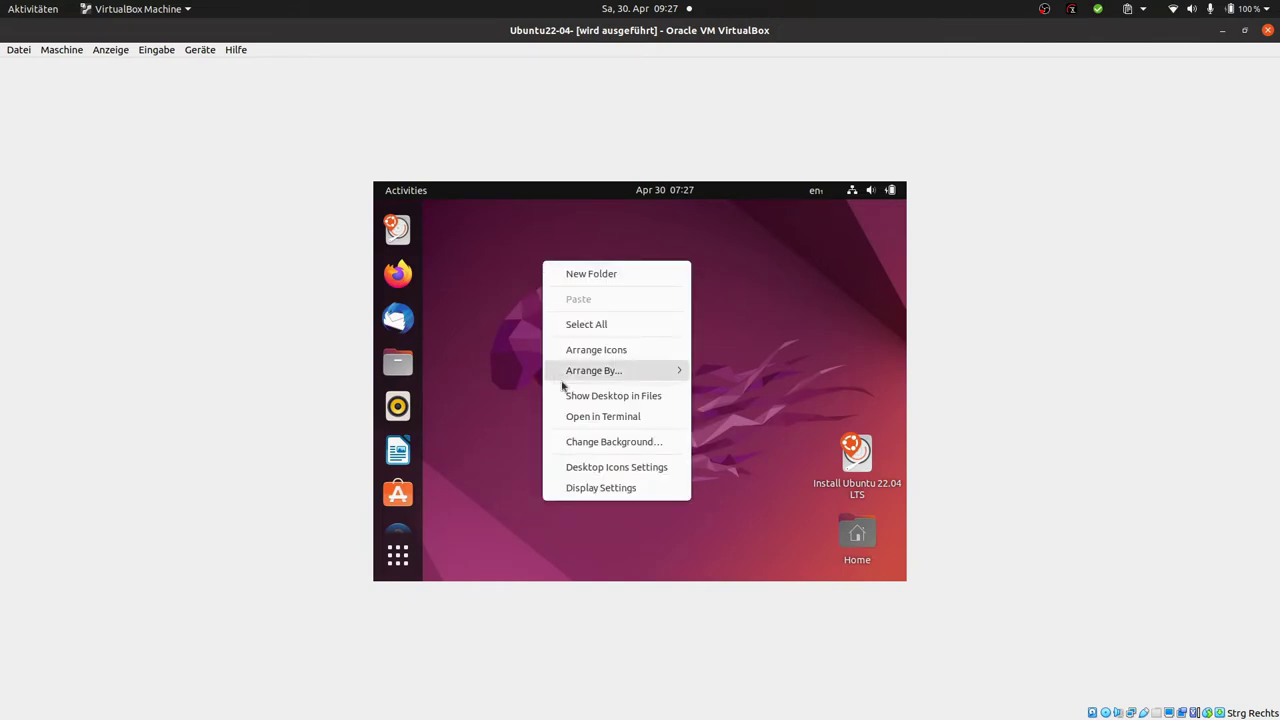
{"action": "left_click", "coordinate": [612, 487]}
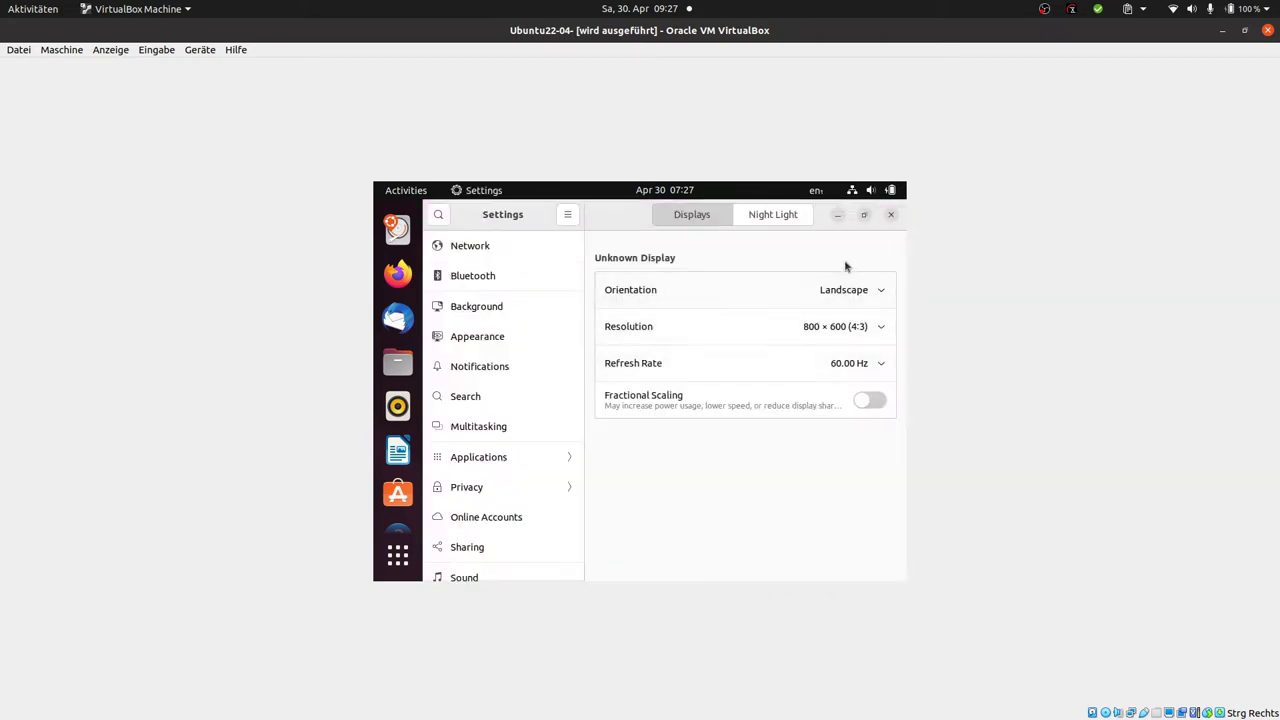
{"action": "left_click", "coordinate": [866, 328]}
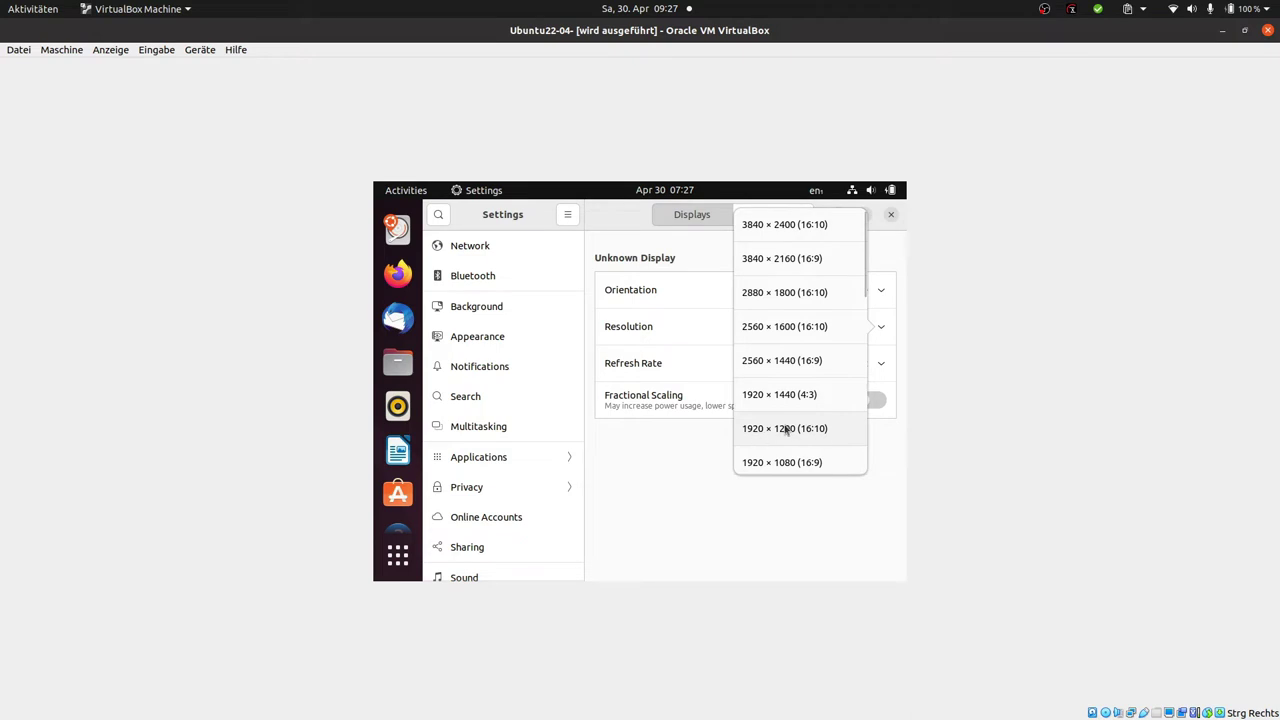
{"action": "left_click", "coordinate": [808, 464]}
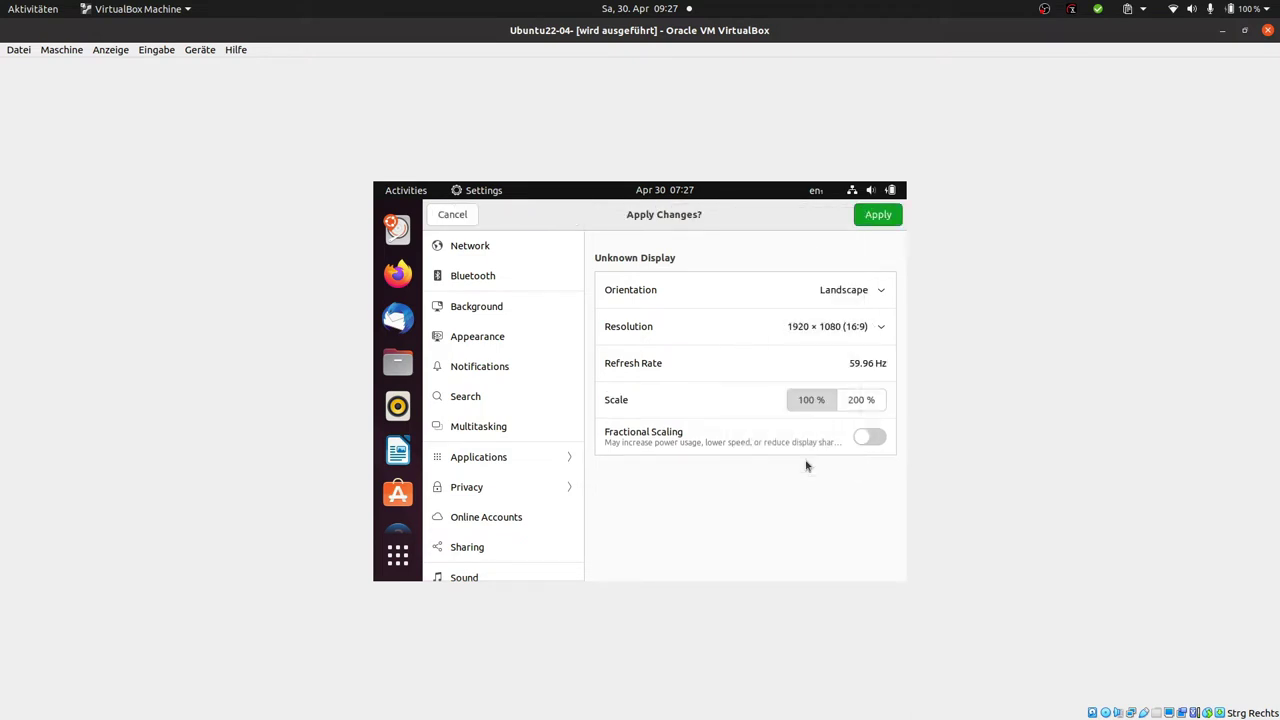
{"action": "left_click", "coordinate": [880, 216]}
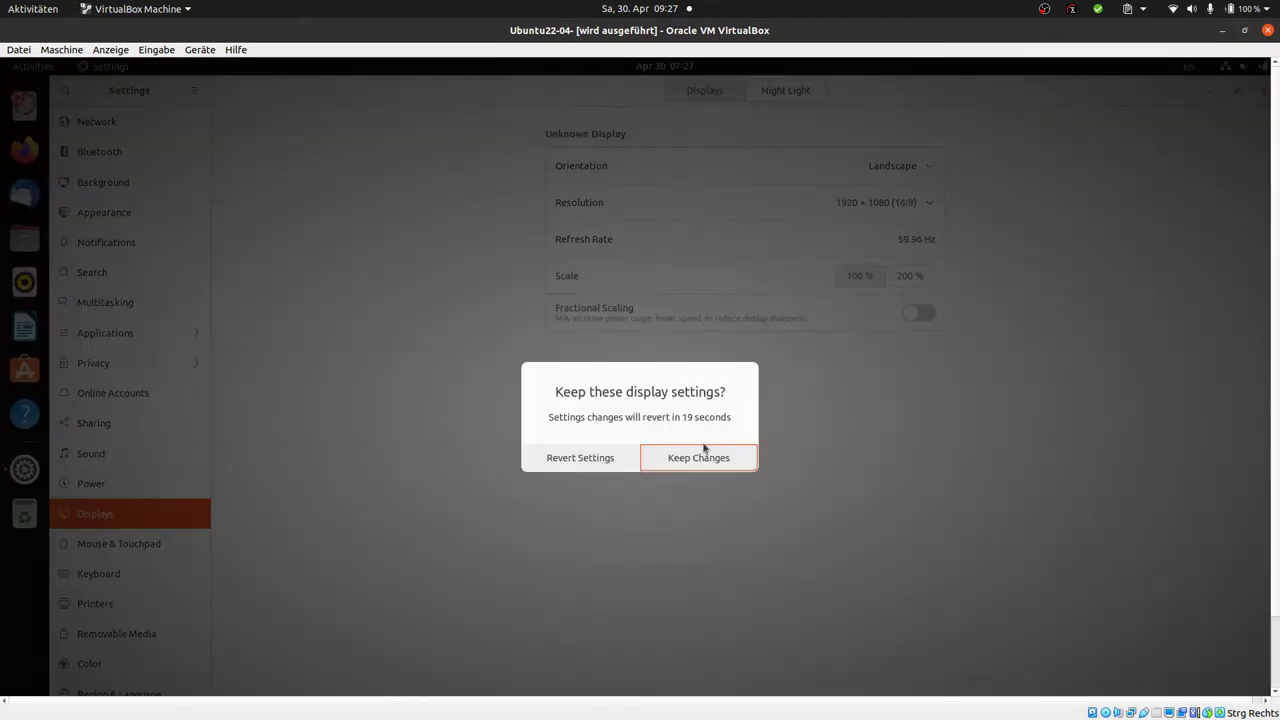
{"action": "left_click", "coordinate": [688, 458]}
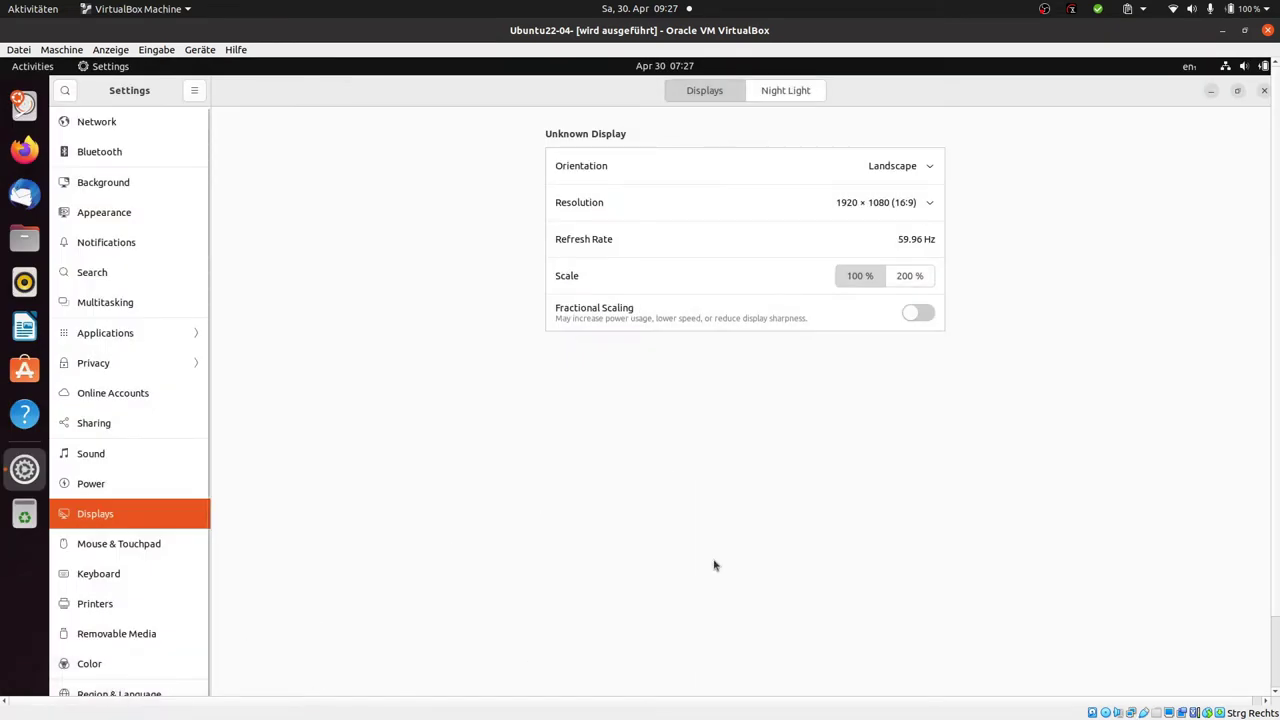
{"action": "left_click", "coordinate": [1263, 90]}
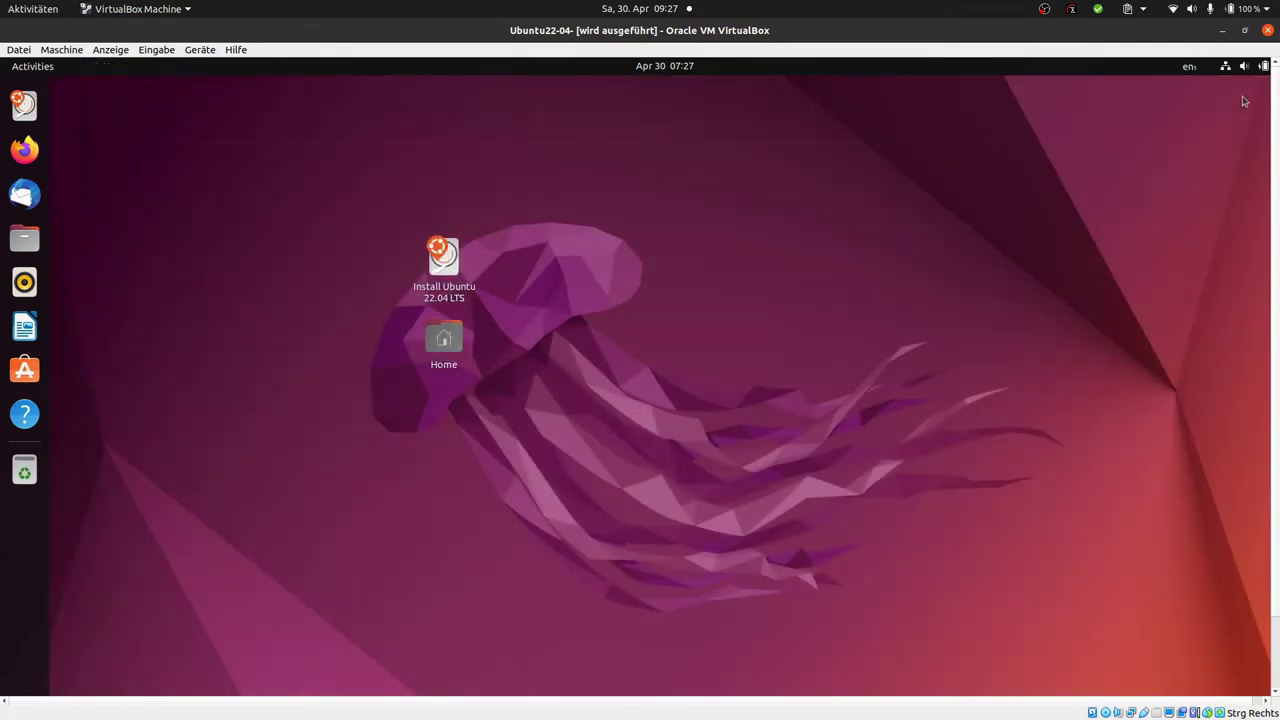
- Review the available screen resolutions in the display settings and close the settings window
{"action": "right_click", "coordinate": [192, 266]}
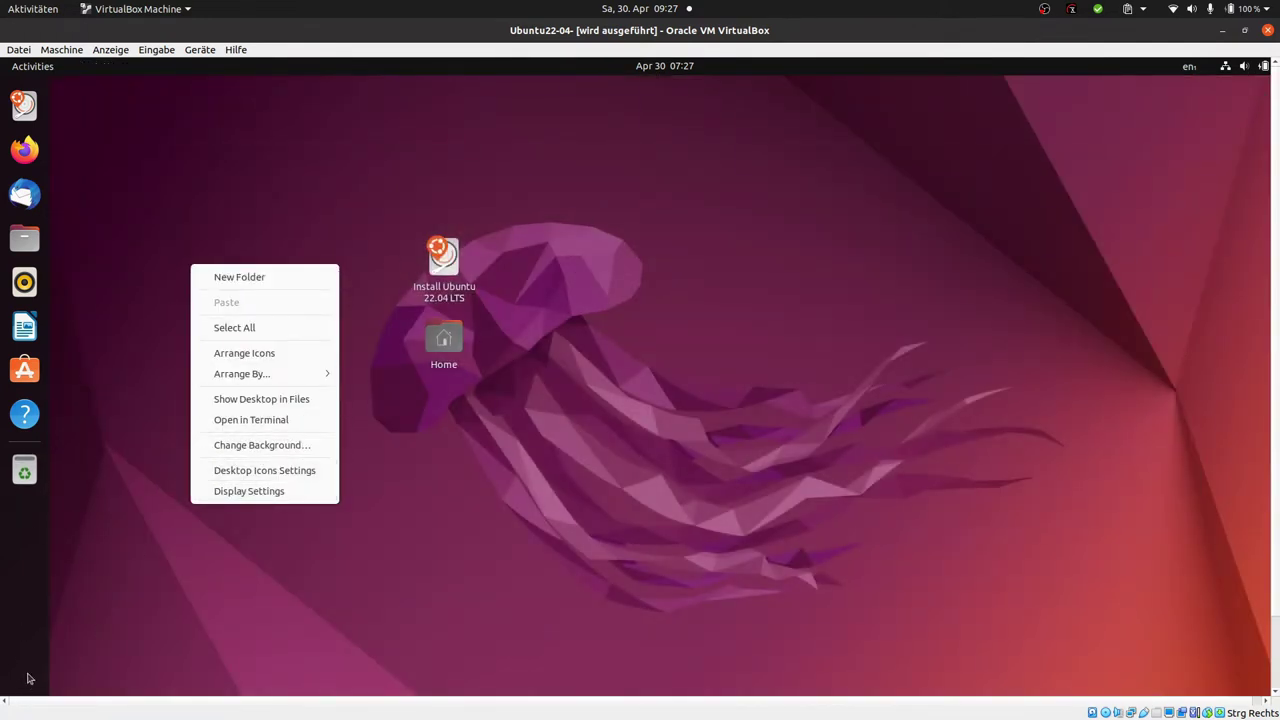
{"action": "left_click", "coordinate": [272, 470]}
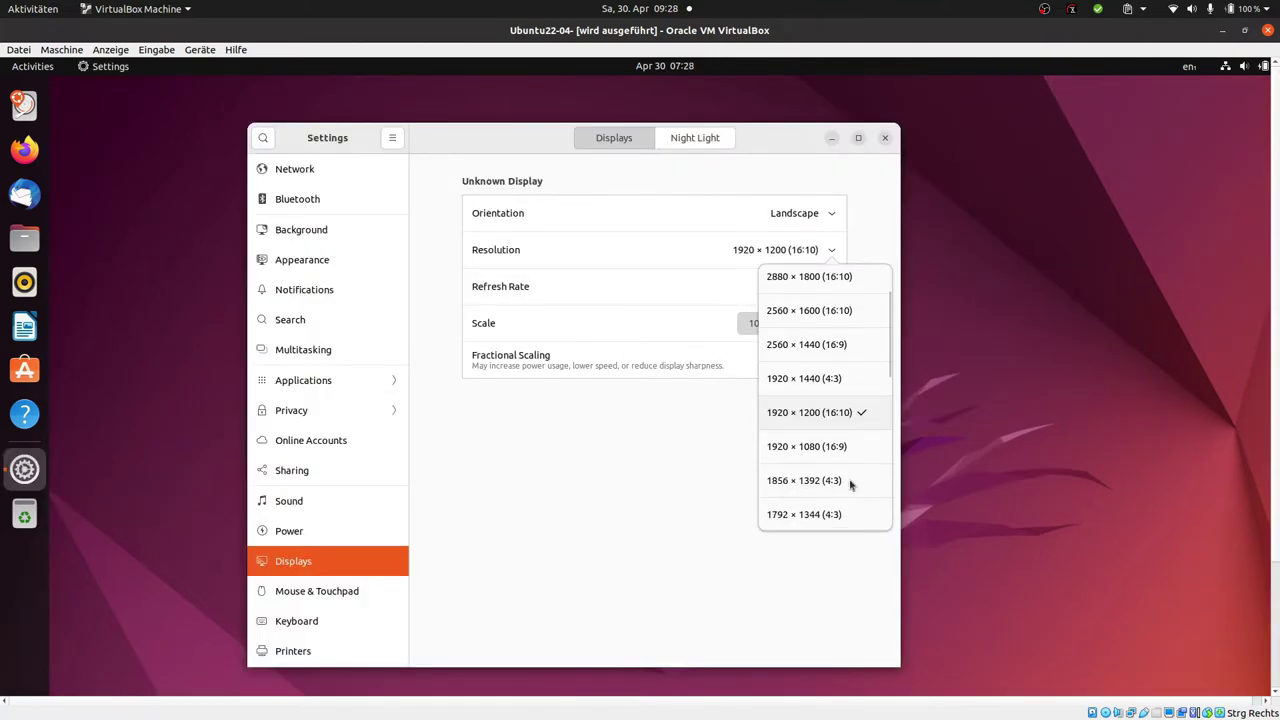
{"action": "left_click", "coordinate": [982, 276]}
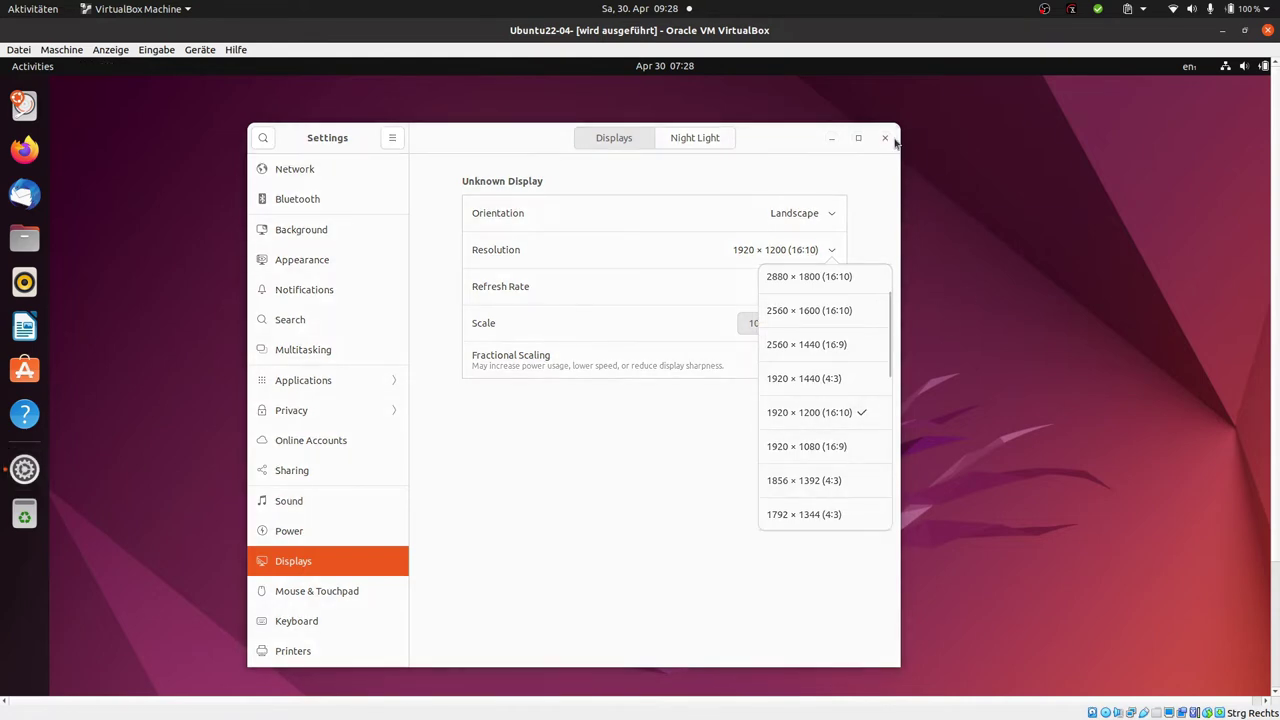
{"action": "left_click", "coordinate": [890, 143]}
{"action": "left_click", "coordinate": [885, 138]}
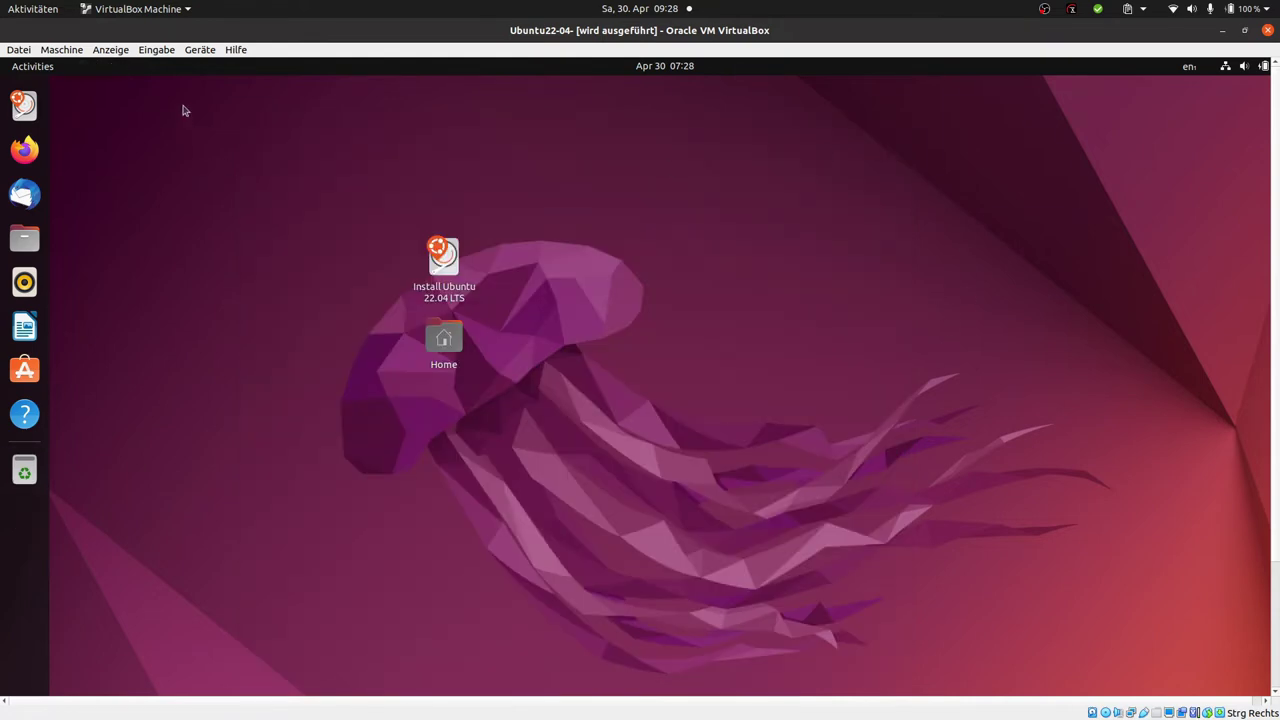
- Switch the virtual machine running the live session to full-screen mode and confirm the switch
{"action": "left_click", "coordinate": [112, 52]}
{"action": "left_click", "coordinate": [130, 64]}
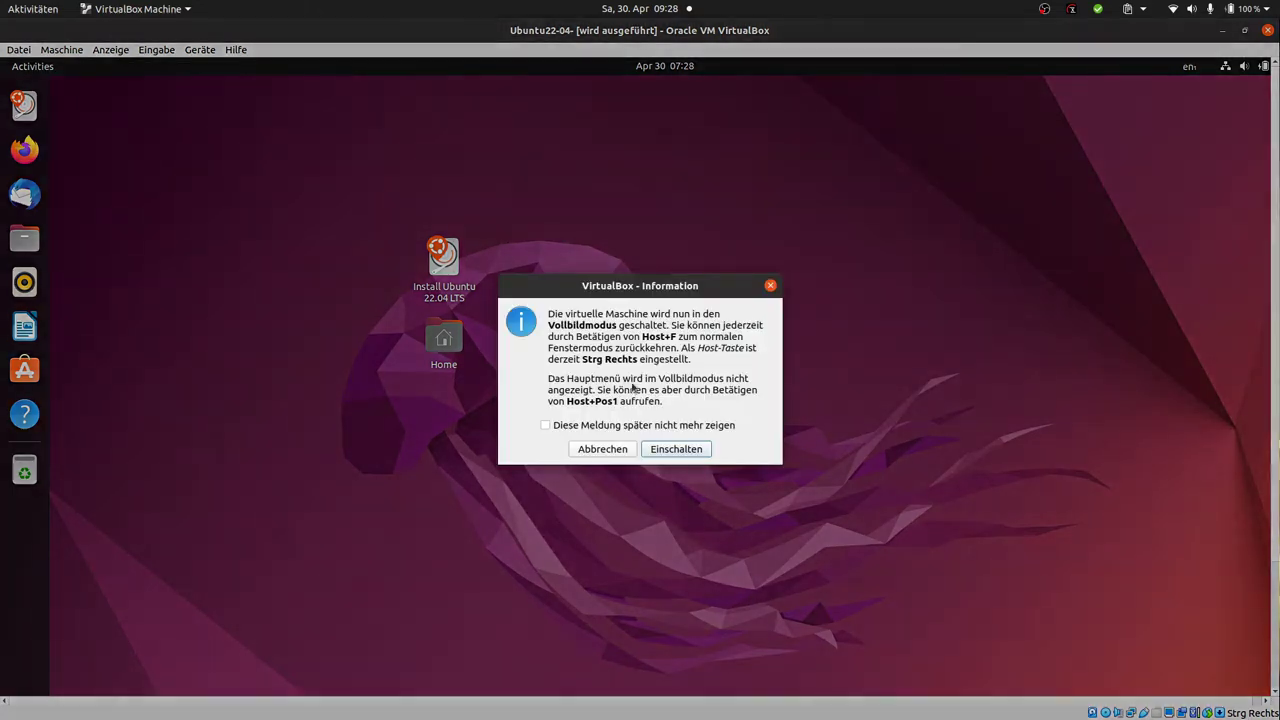
{"action": "left_click", "coordinate": [677, 449]}
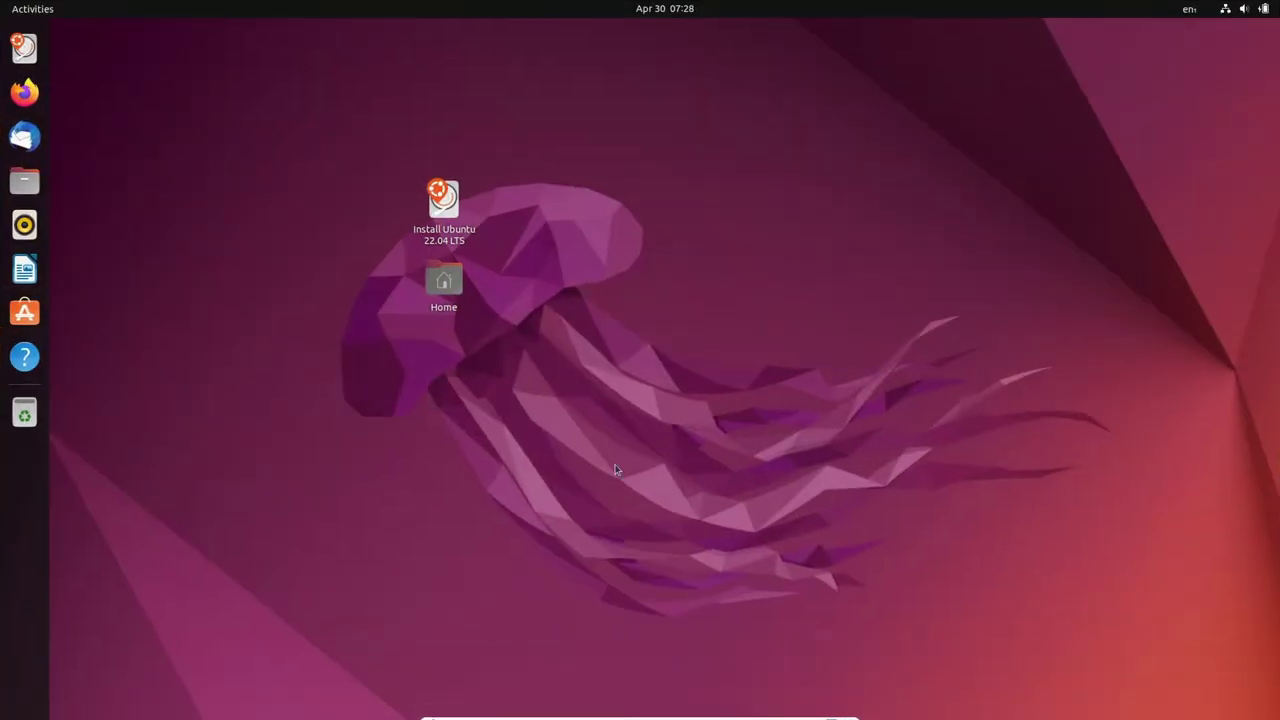
- Set the full-screen live desktop's resolution to 1920 × 1080 (16:9), keep the change and close the display settings
{"action": "right_click", "coordinate": [391, 171]}
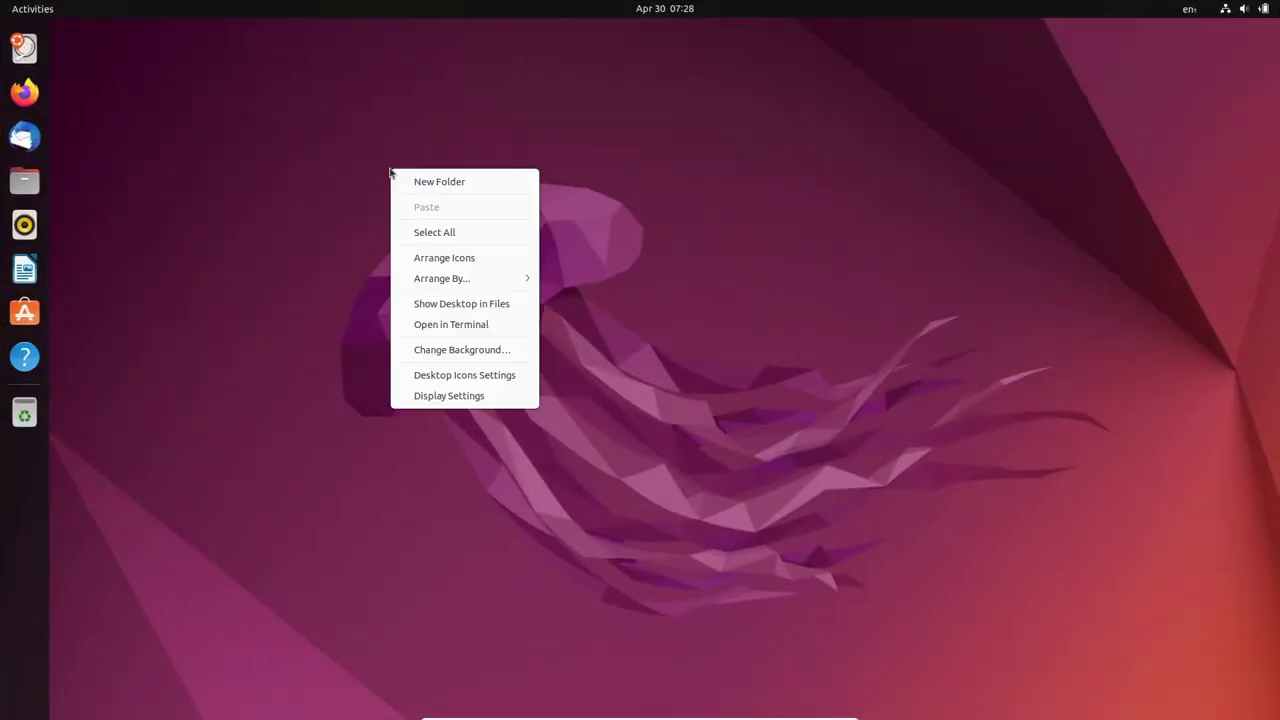
{"action": "left_click", "coordinate": [450, 396]}
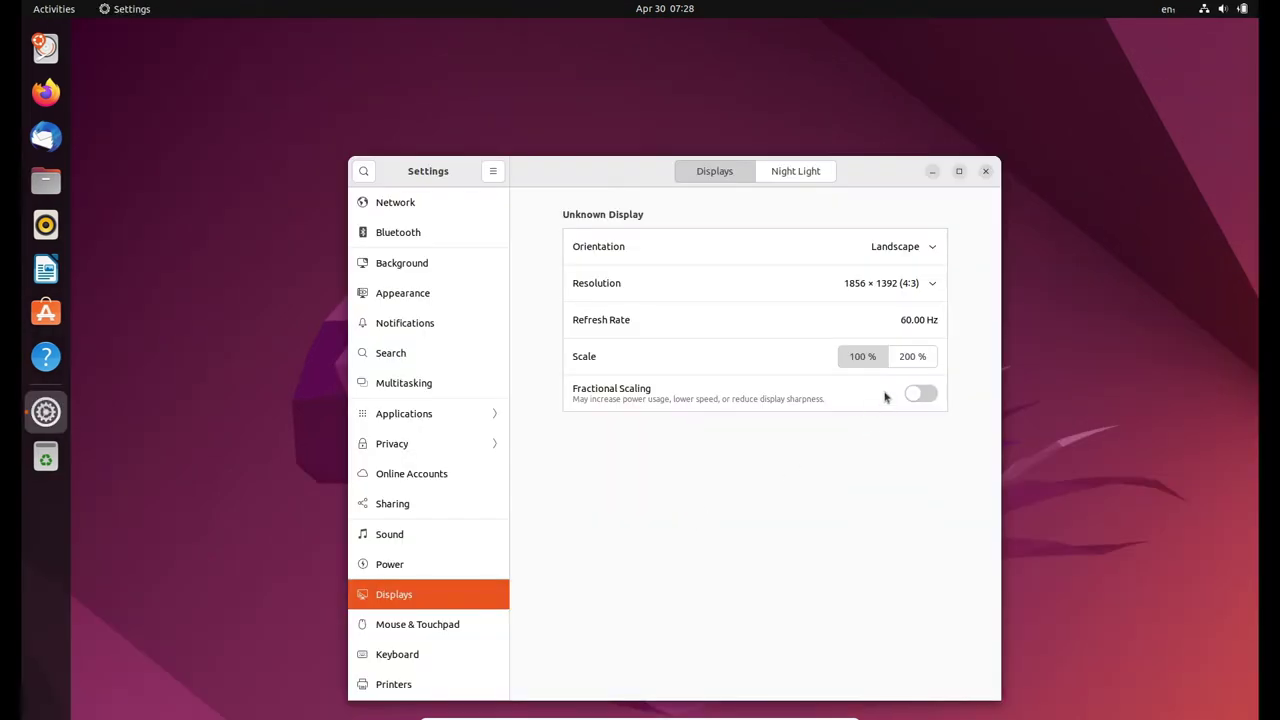
{"action": "left_click", "coordinate": [918, 284]}
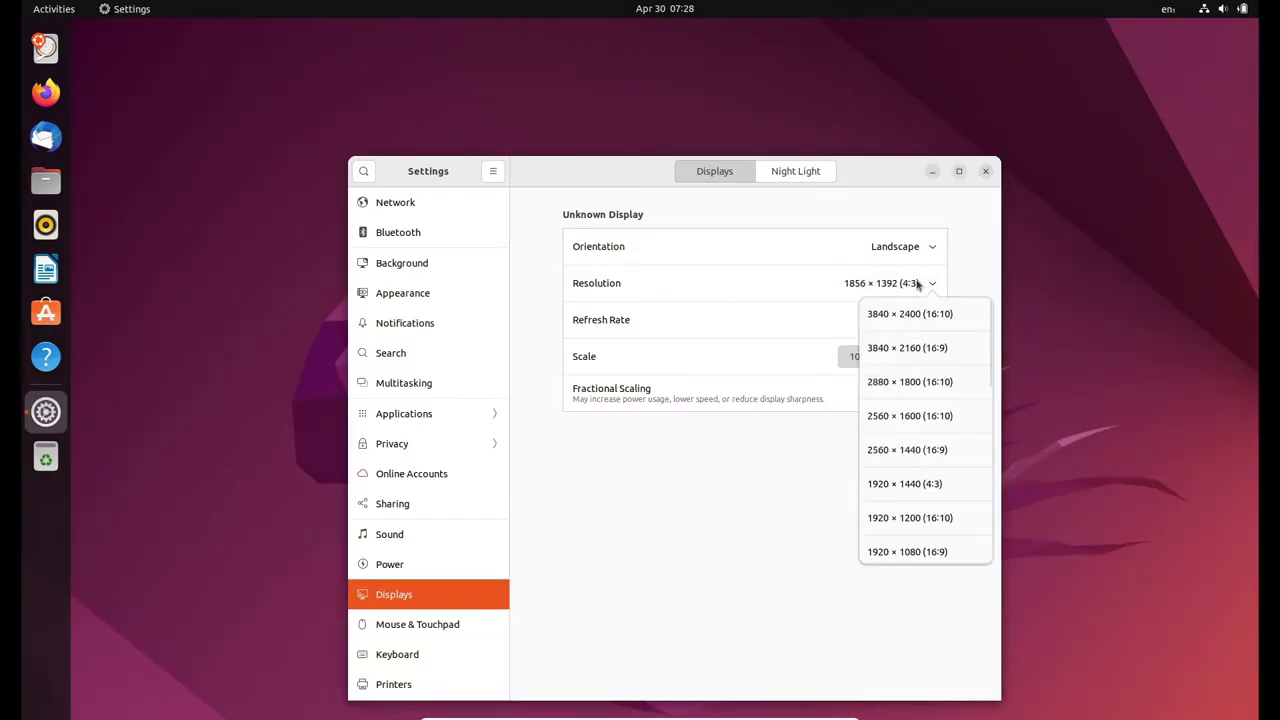
{"action": "scroll", "coordinate": [934, 540], "scroll_direction": "down", "scroll_amount": 1}
{"action": "left_click", "coordinate": [940, 516]}
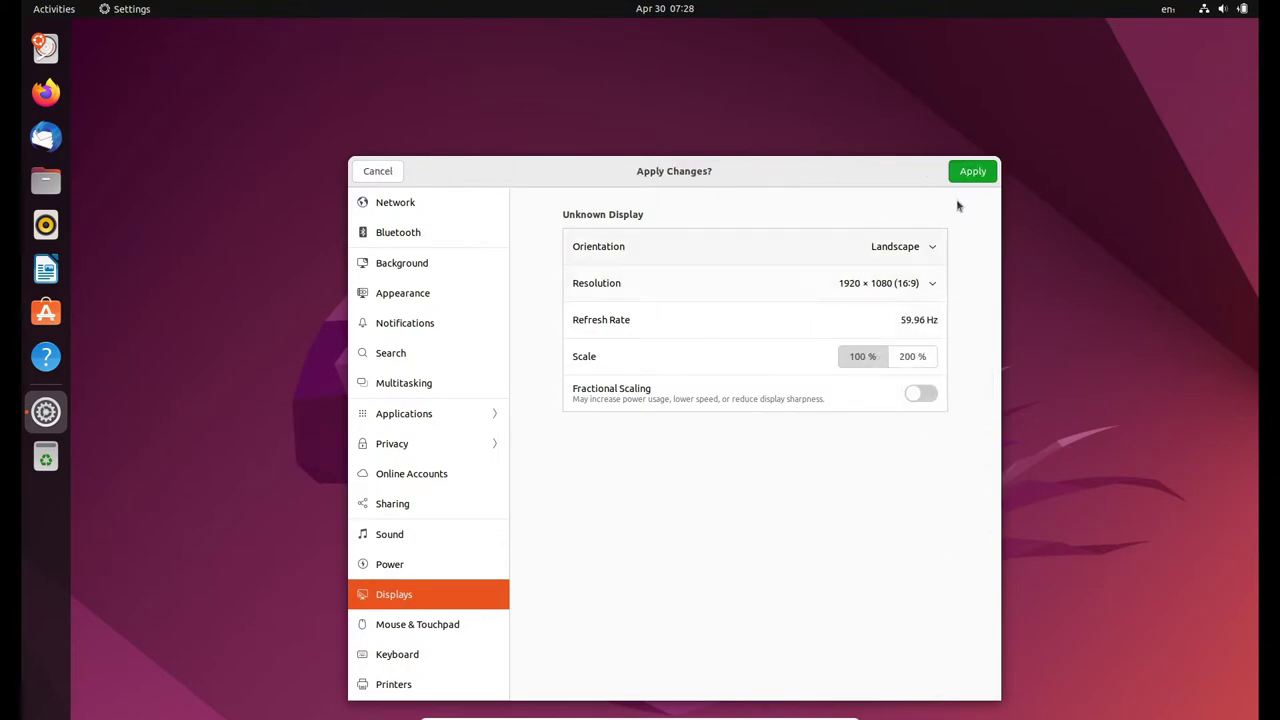
{"action": "left_click", "coordinate": [968, 170]}
{"action": "left_click", "coordinate": [682, 405]}
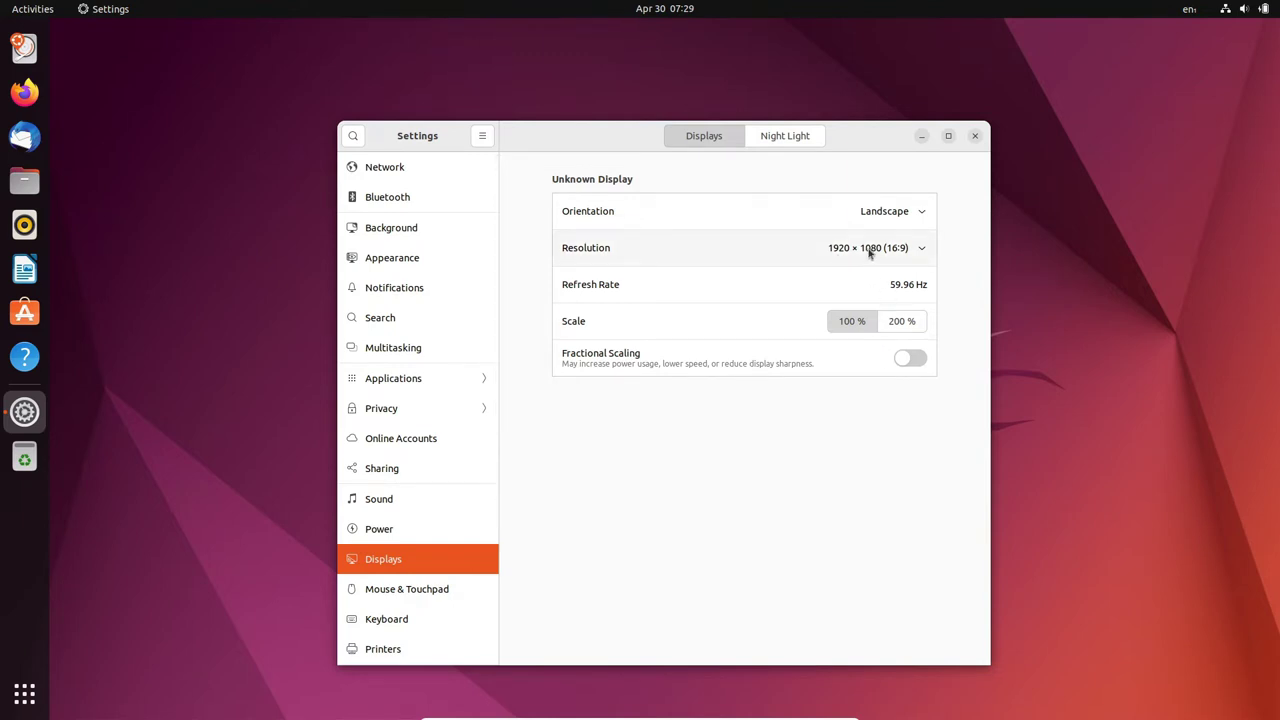
{"action": "left_click", "coordinate": [975, 136]}
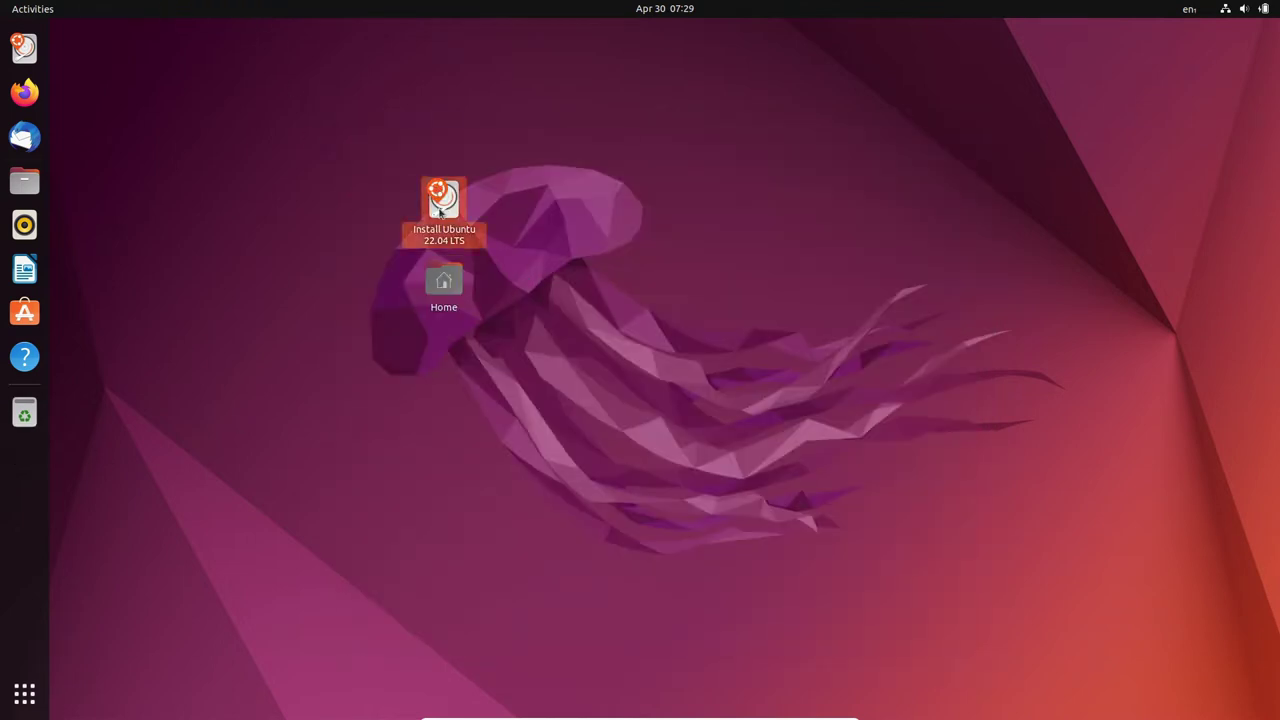
- Launch the Ubuntu 22.04 LTS installer from the desktop, choose Deutsch as the installation language and continue
{"action": "double_click", "coordinate": [440, 210]}
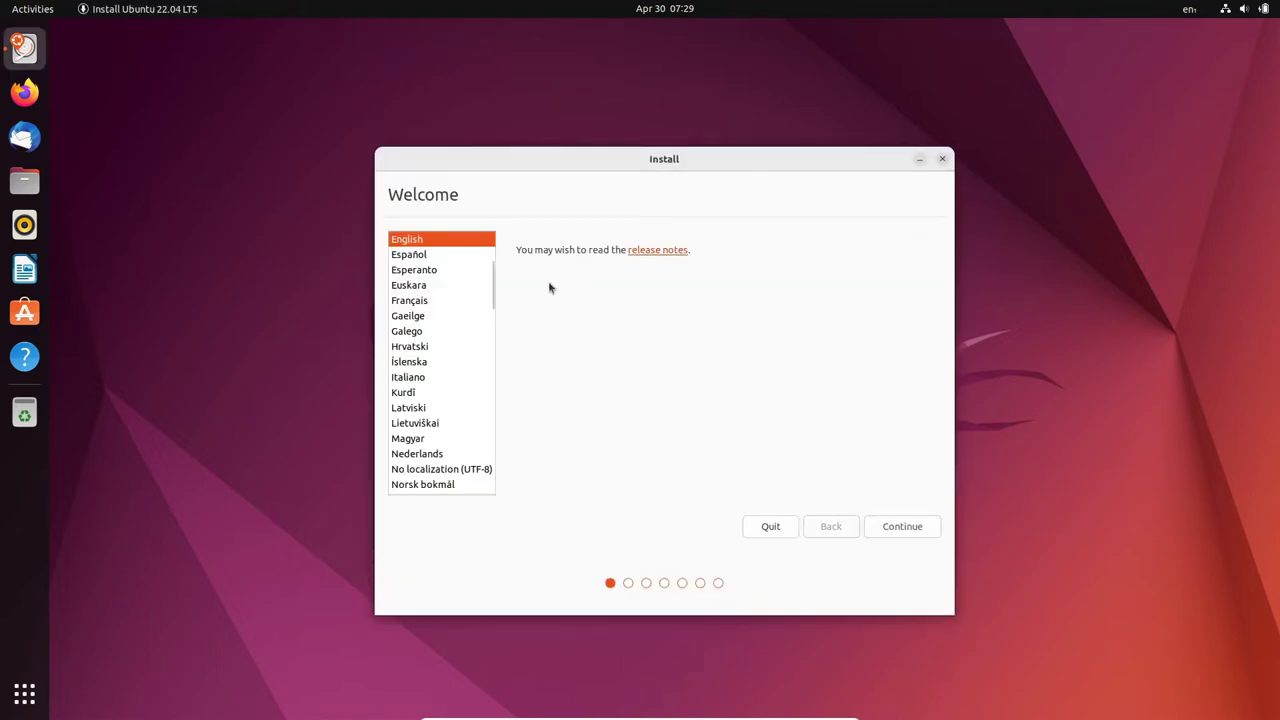
{"action": "scroll", "coordinate": [490, 280], "scroll_direction": "up", "scroll_amount": 3}
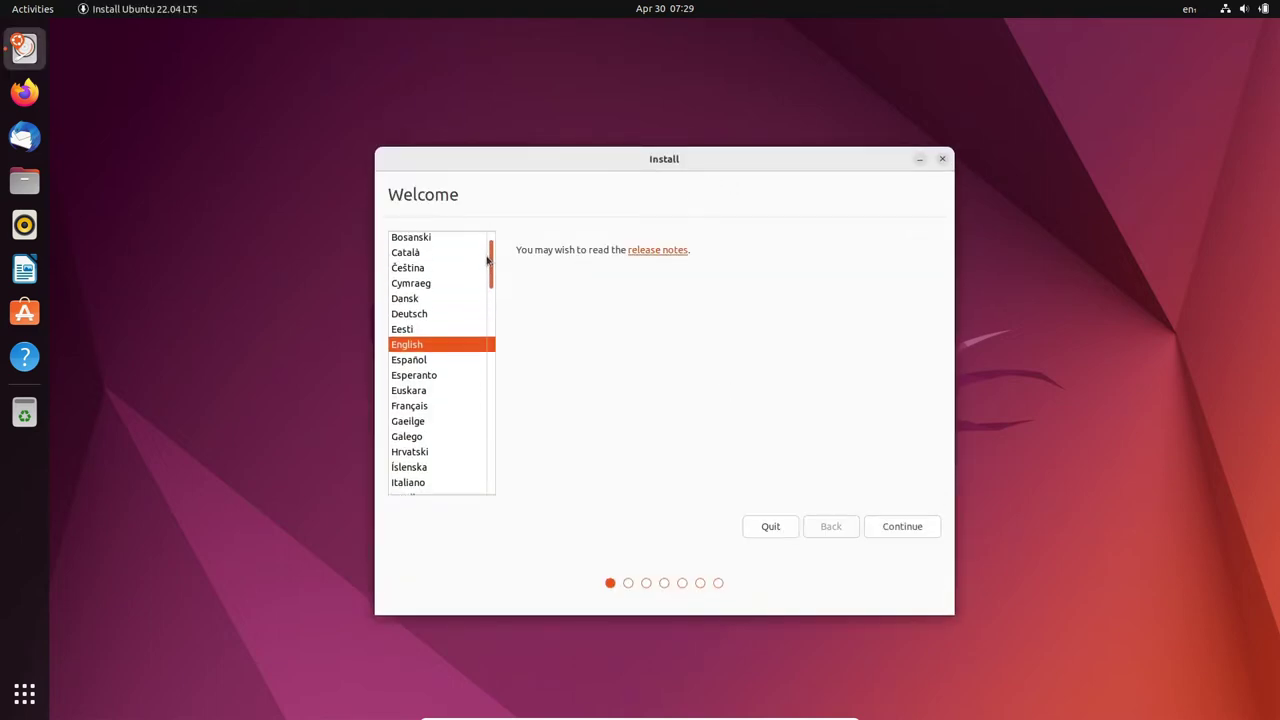
{"action": "left_click", "coordinate": [420, 317]}
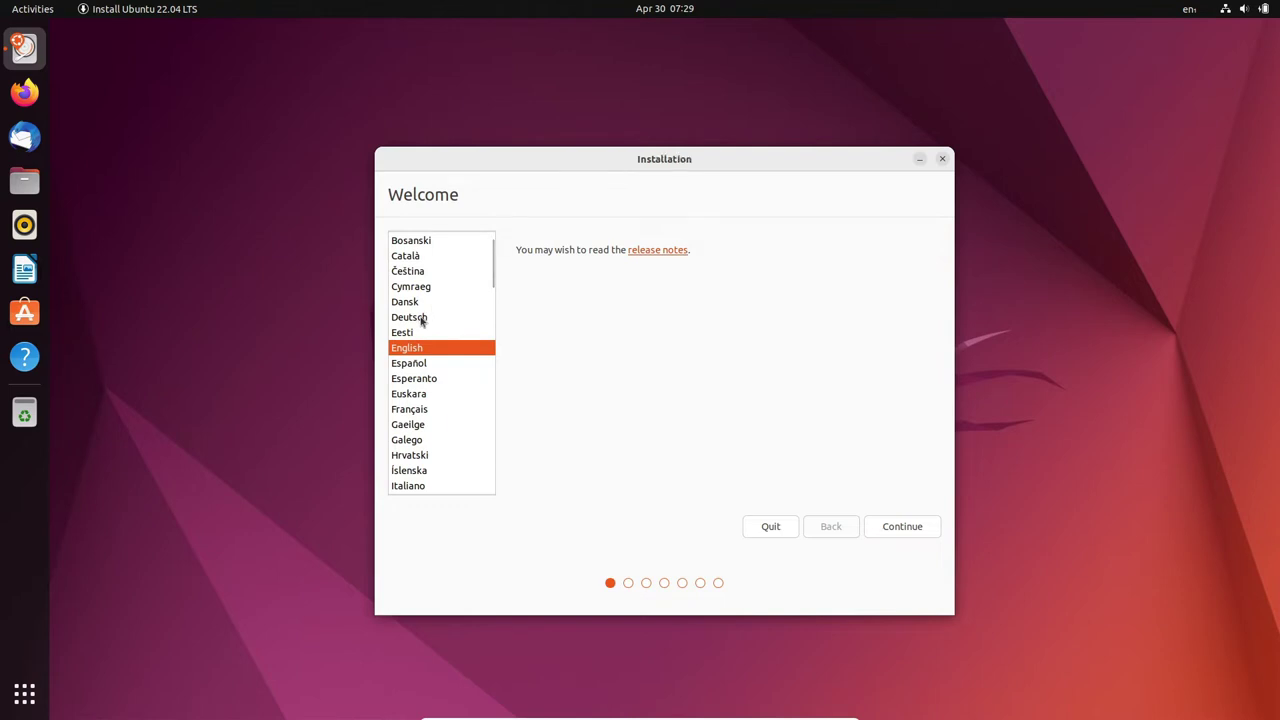
{"action": "left_click", "coordinate": [883, 527]}
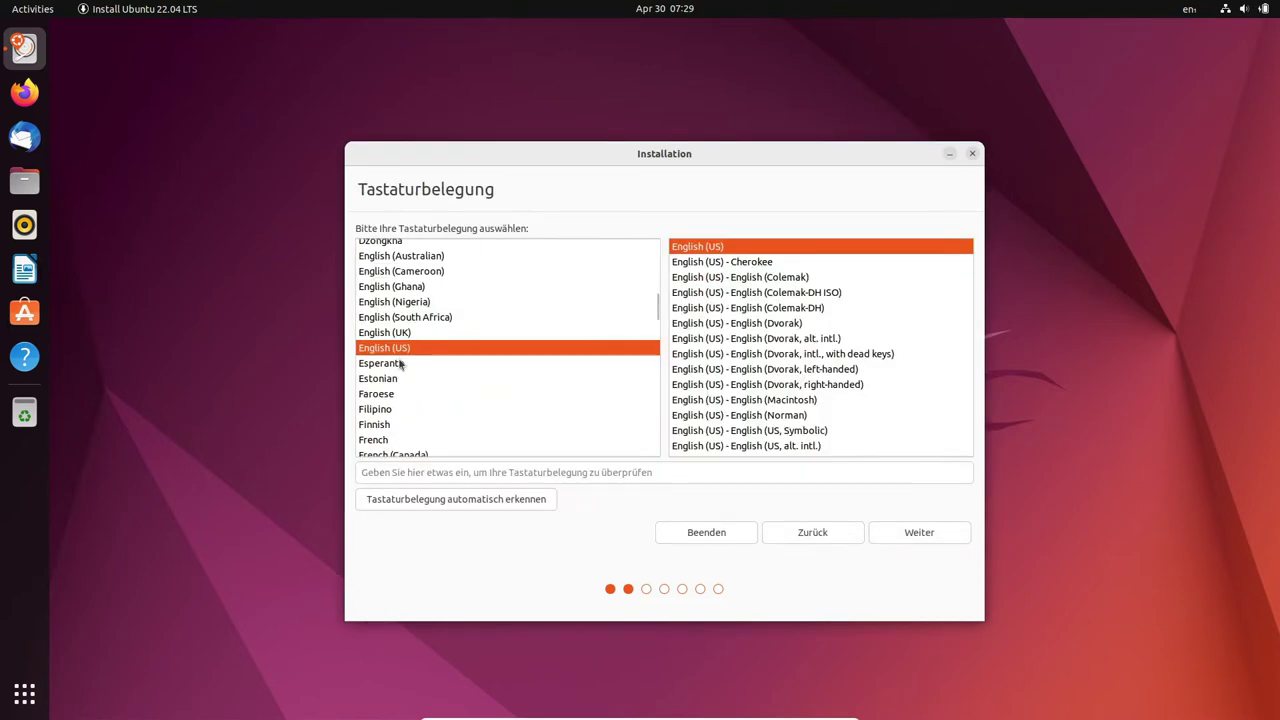
- Choose the German keyboard layout in the installer and continue to the next page
{"action": "scroll", "coordinate": [393, 333], "scroll_direction": "up", "scroll_amount": 3}
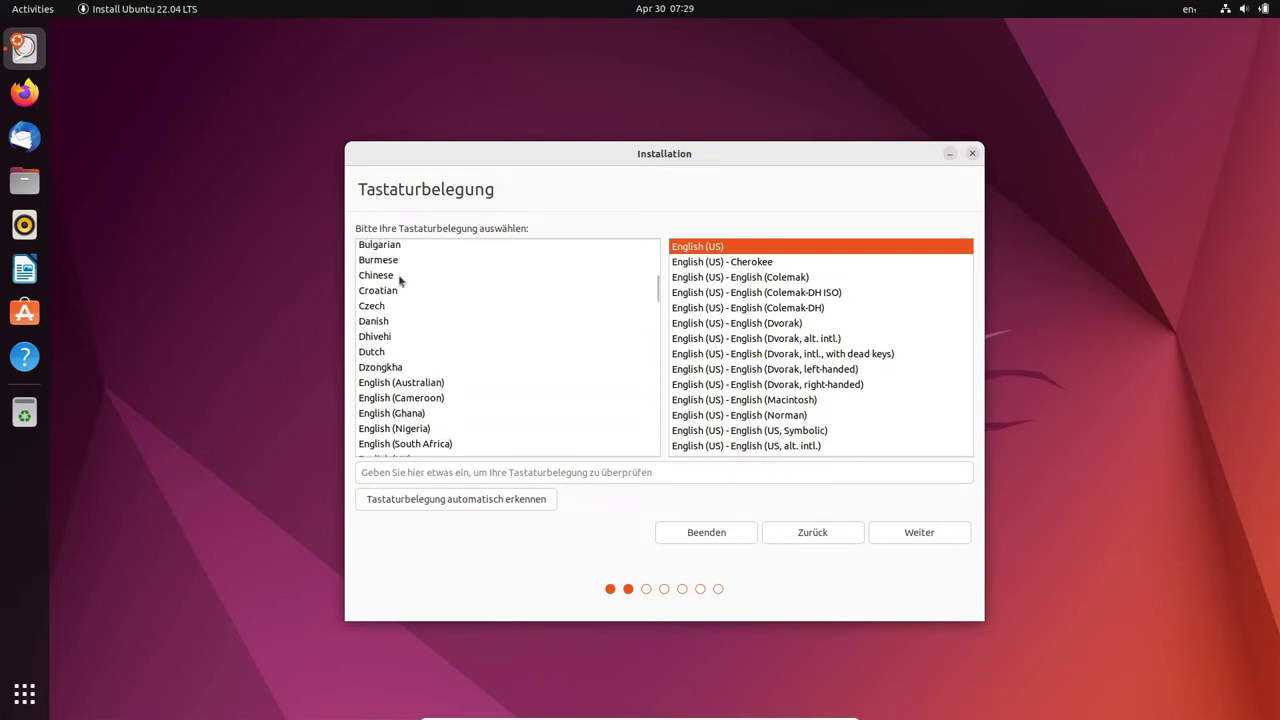
{"action": "scroll", "coordinate": [399, 338], "scroll_direction": "down", "scroll_amount": 3}
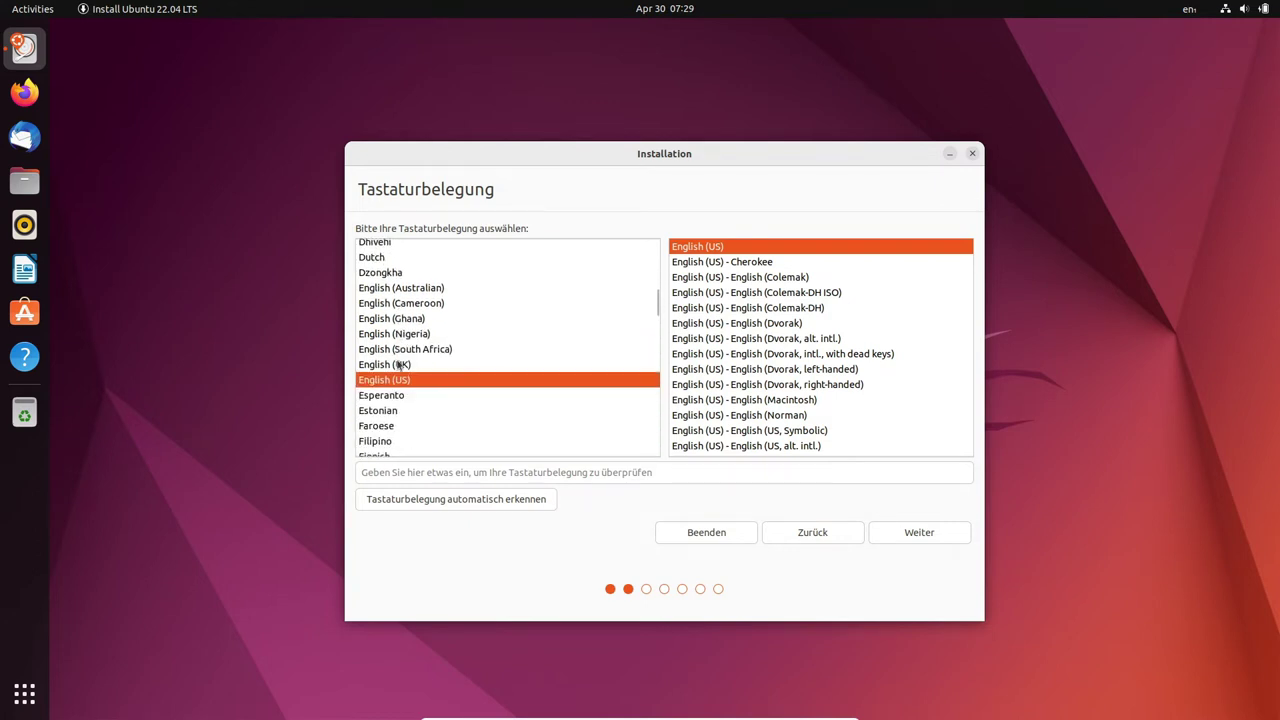
{"action": "scroll", "coordinate": [413, 365], "scroll_direction": "down", "scroll_amount": 5}
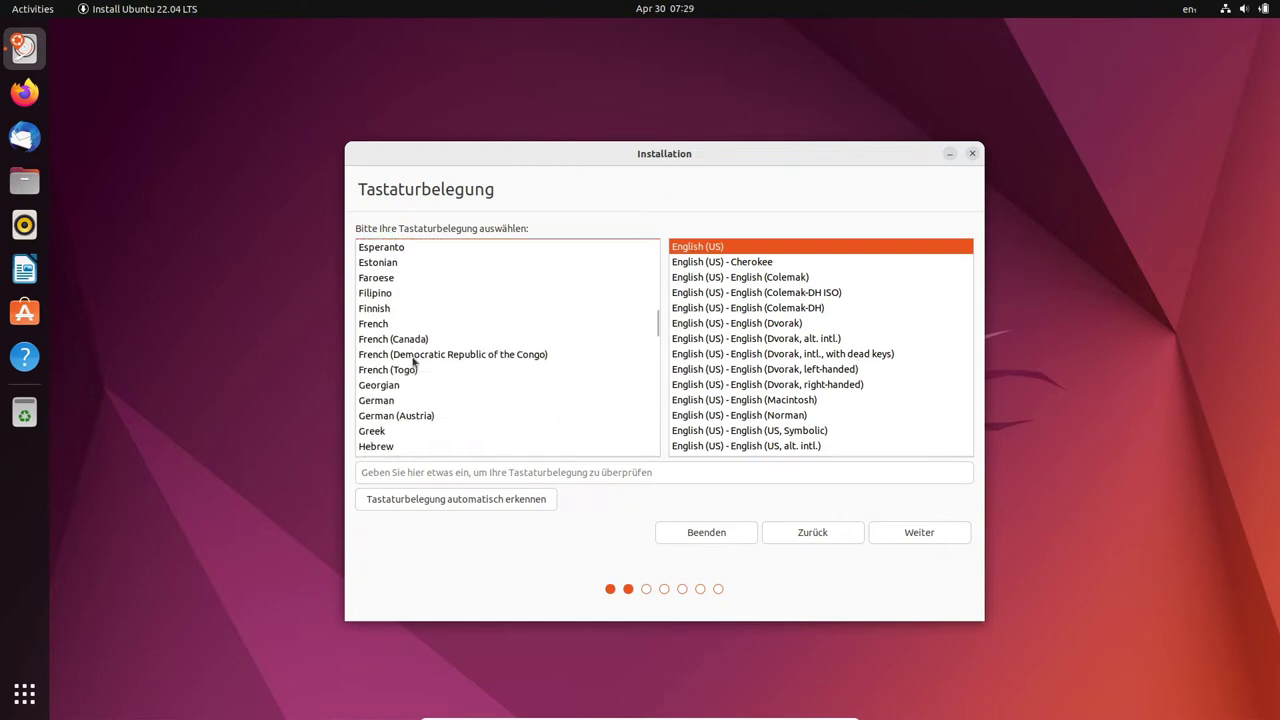
{"action": "left_click", "coordinate": [397, 383]}
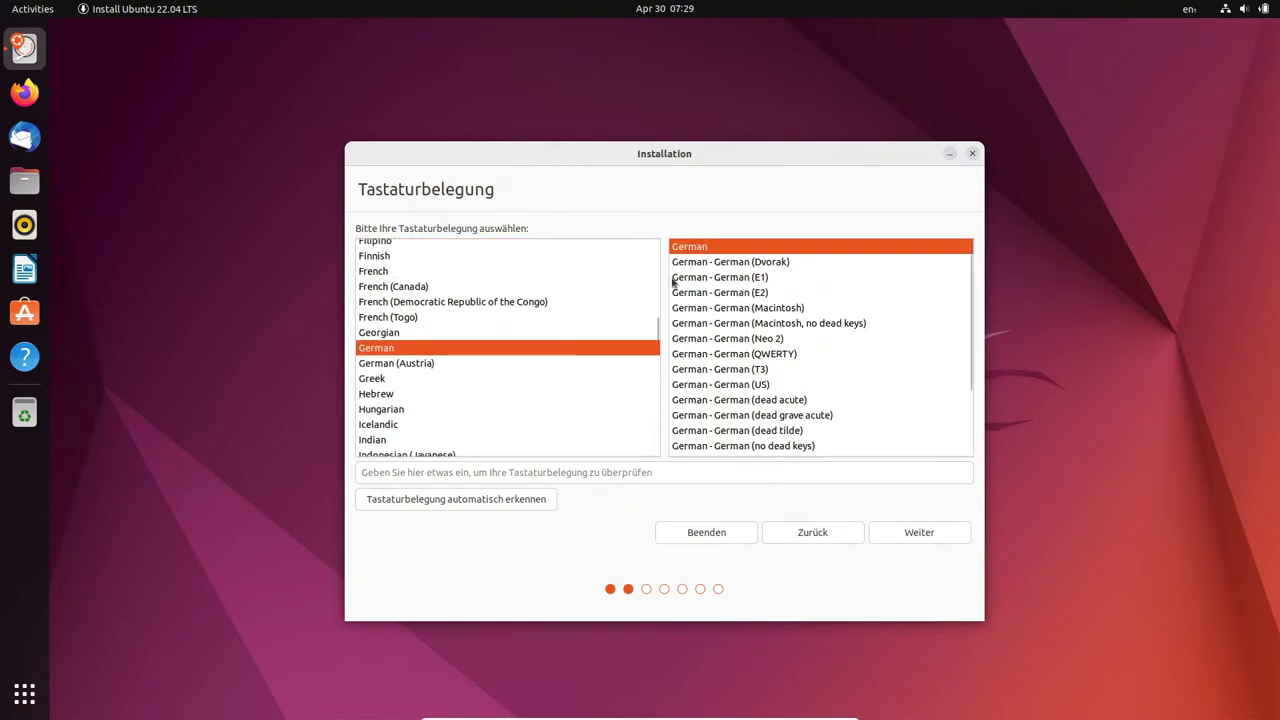
{"action": "left_click", "coordinate": [910, 534]}
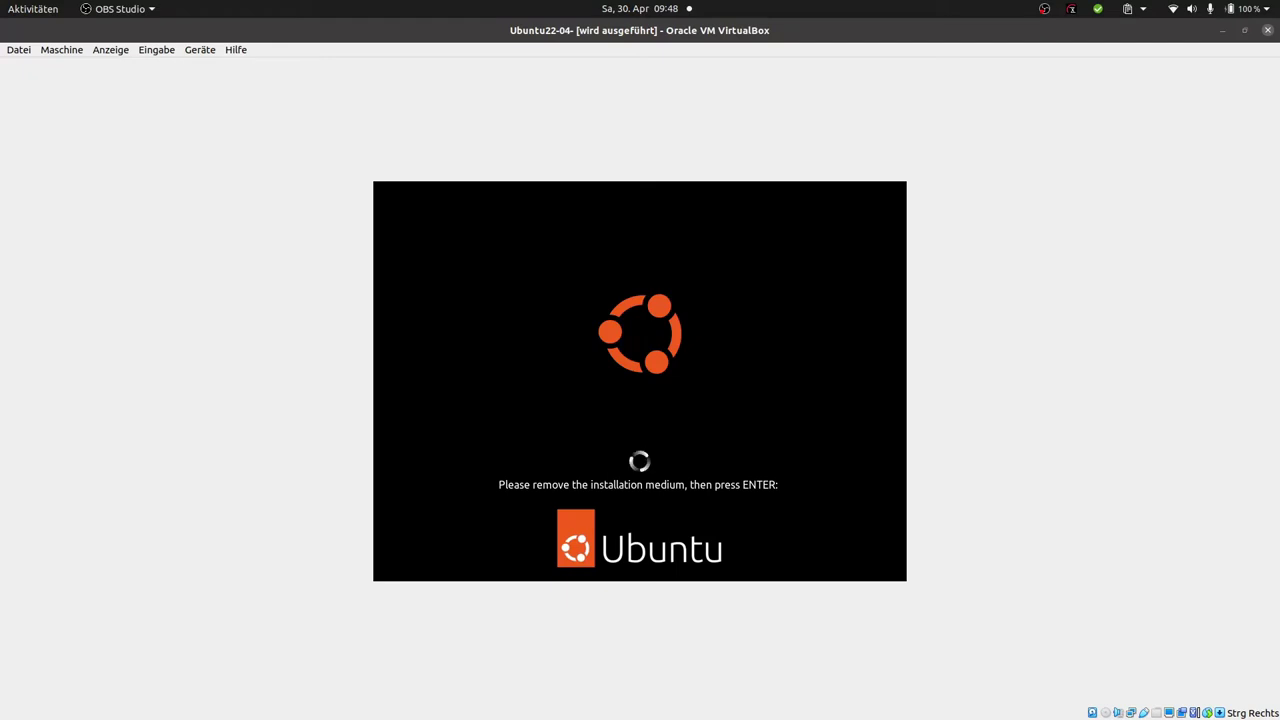
- Confirm the removal of the installation medium so the virtual machine restarts, and dismiss the mouse integration notice
{"action": "left_click", "coordinate": [1014, 162]}
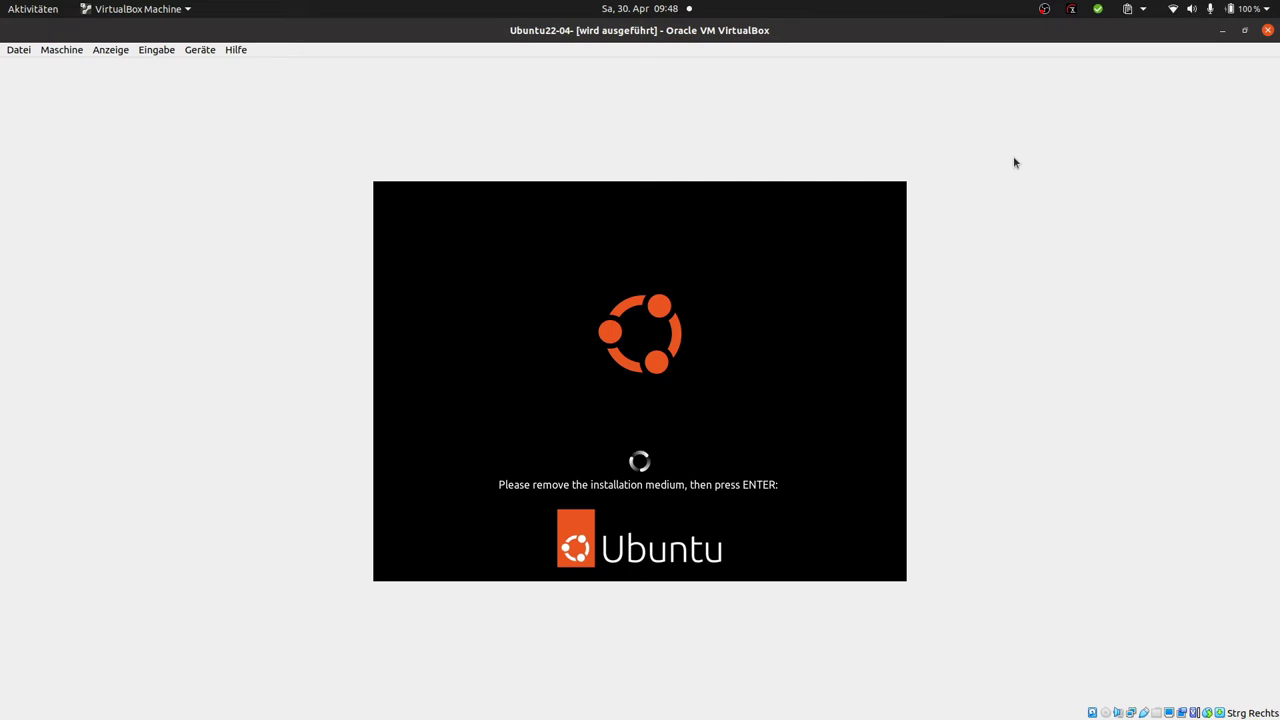
{"action": "key", "text": "Return"}
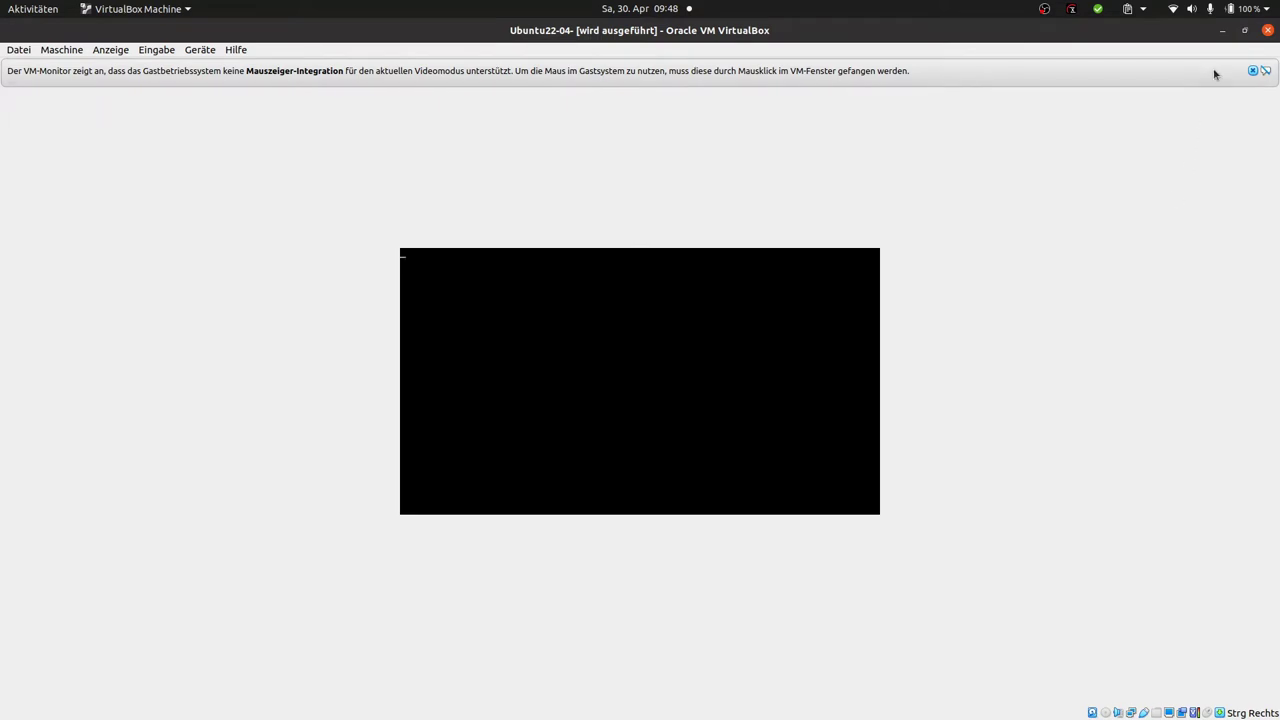
{"action": "left_click", "coordinate": [1253, 71]}
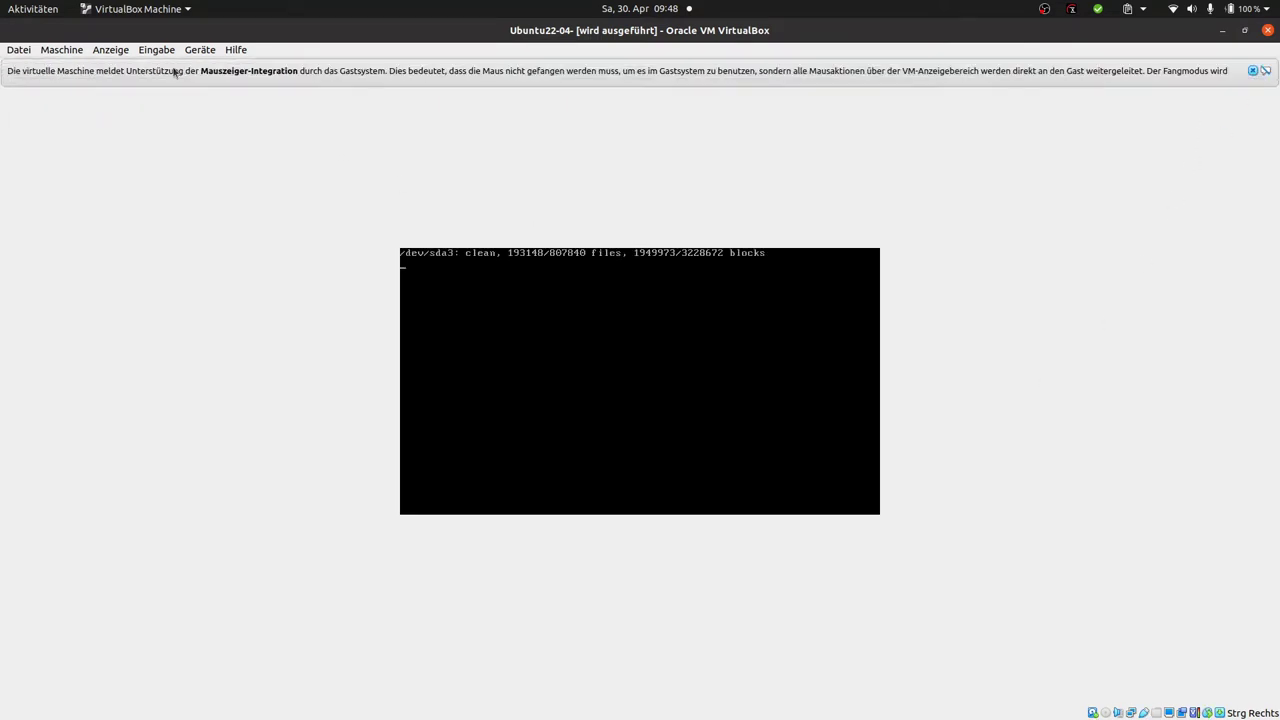
- Put the restarting virtual machine into full-screen mode and confirm the switch
{"action": "left_click", "coordinate": [120, 52]}
{"action": "left_click", "coordinate": [127, 66]}
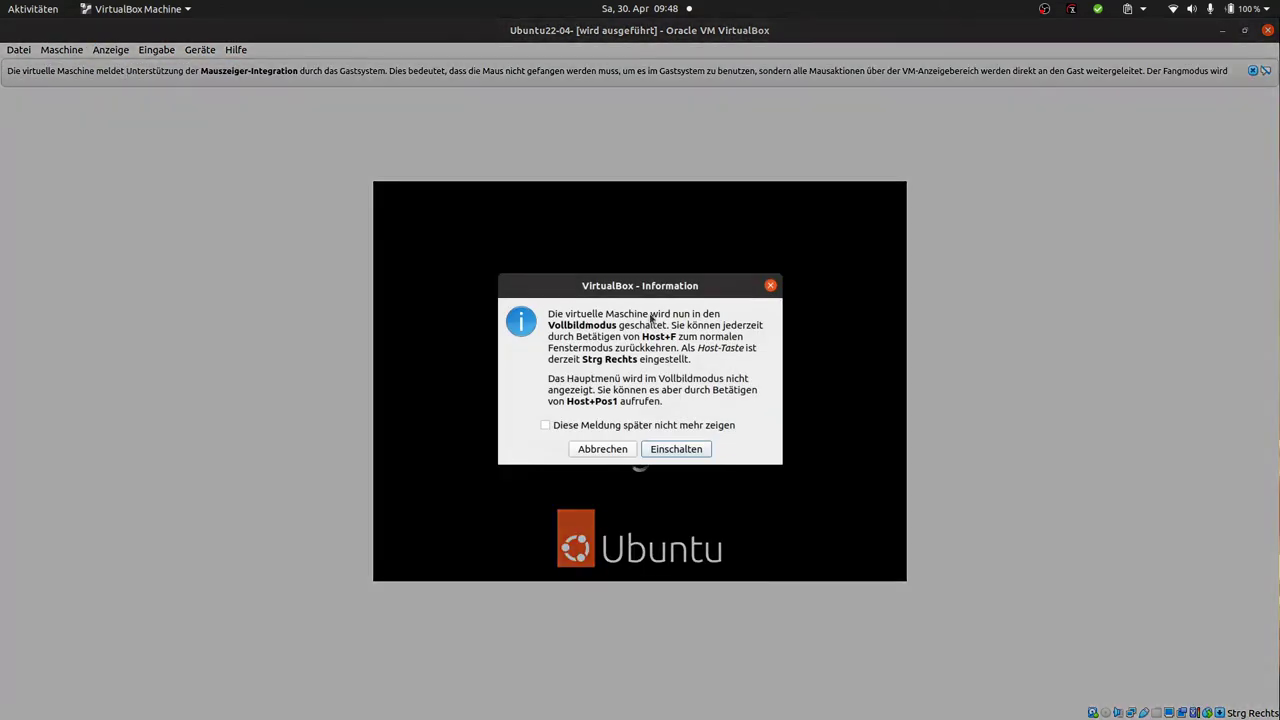
{"action": "left_click", "coordinate": [676, 449]}
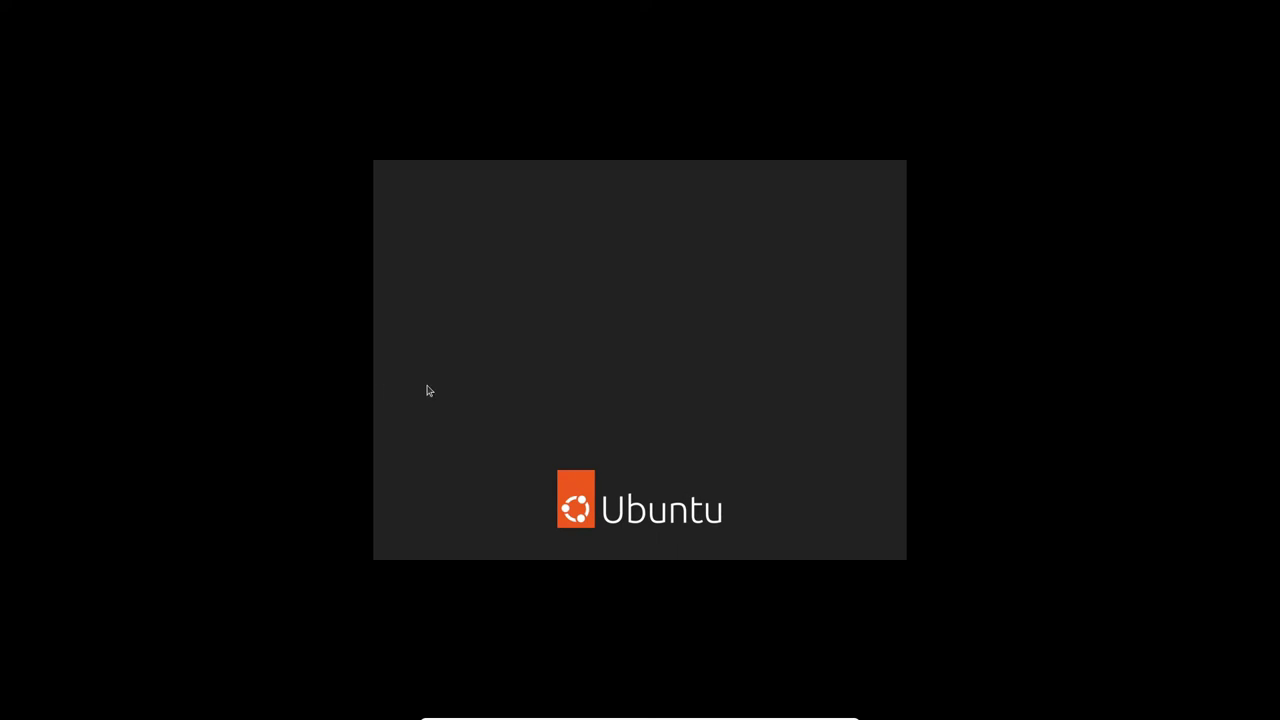
- Log in to the new Ubuntu system by selecting the user account and entering its password
{"action": "left_click", "coordinate": [595, 358]}
{"action": "type", "text": "••••"}
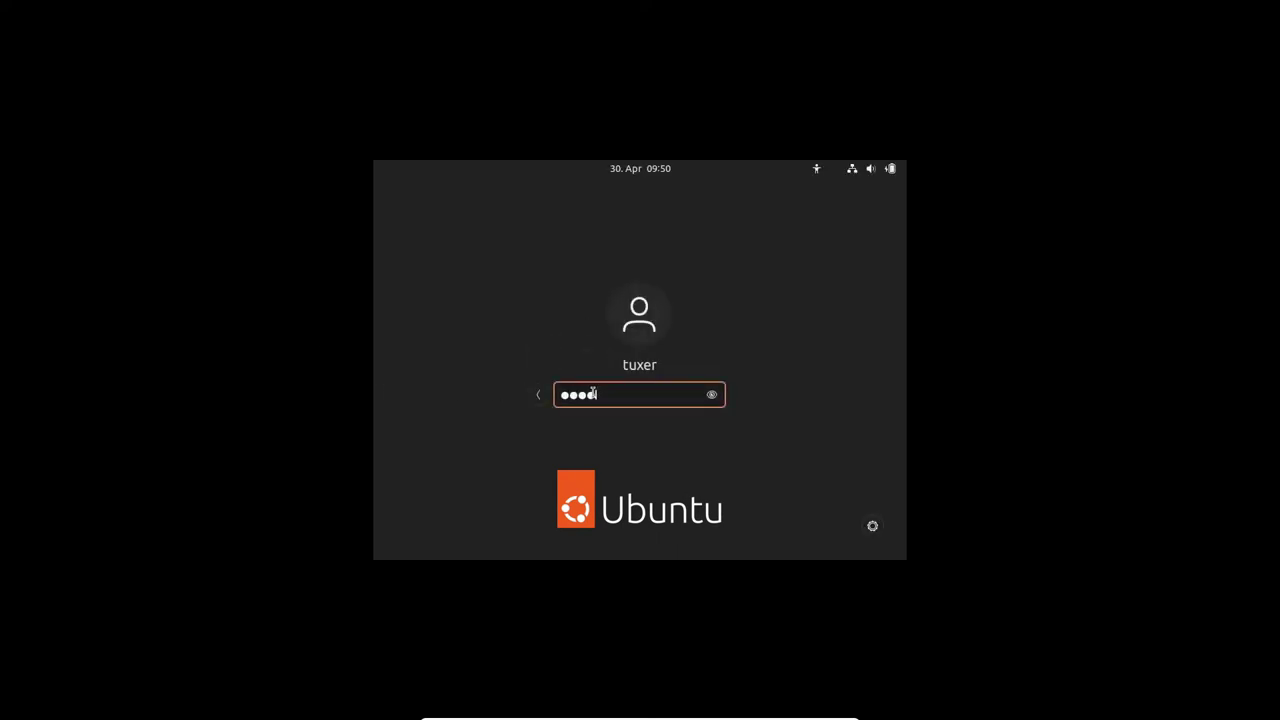
{"action": "type", "text": "••••"}
{"action": "key", "text": "Return"}
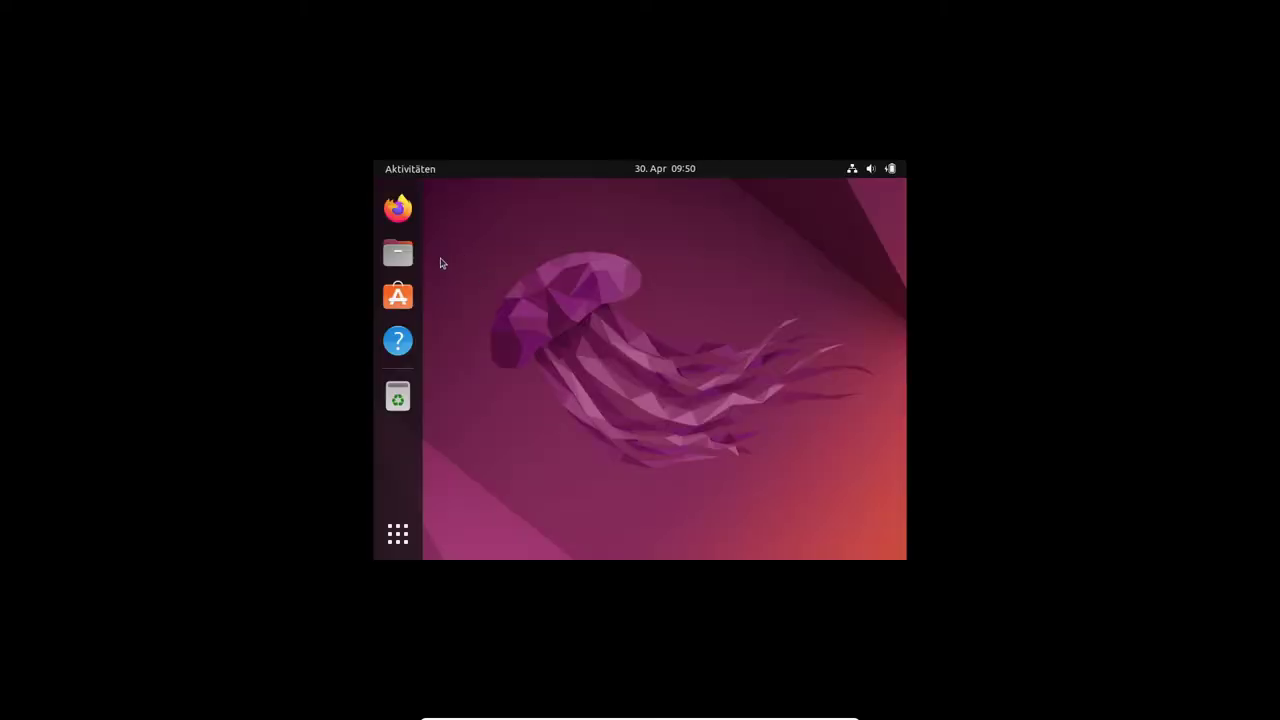
- Open the display settings, set the resolution to 1920 × 1200 (16:10), apply it and keep the changed settings
{"action": "right_click", "coordinate": [441, 263]}
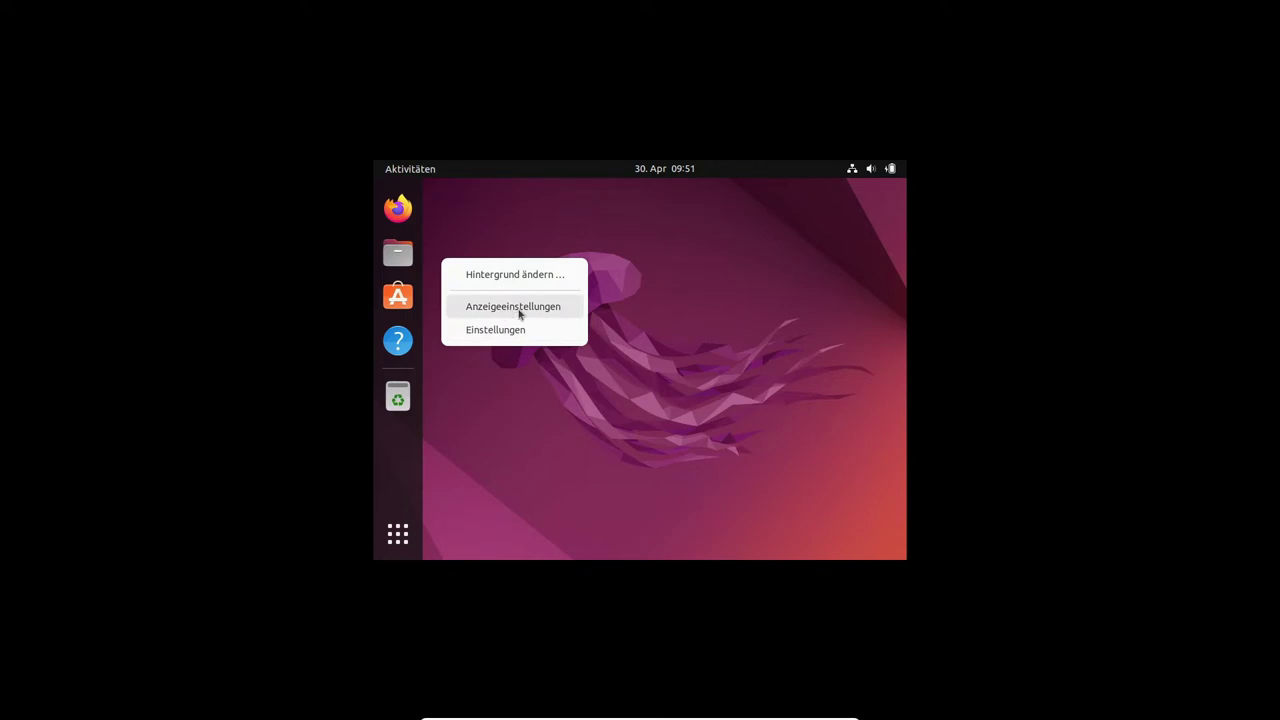
{"action": "left_click", "coordinate": [489, 308]}
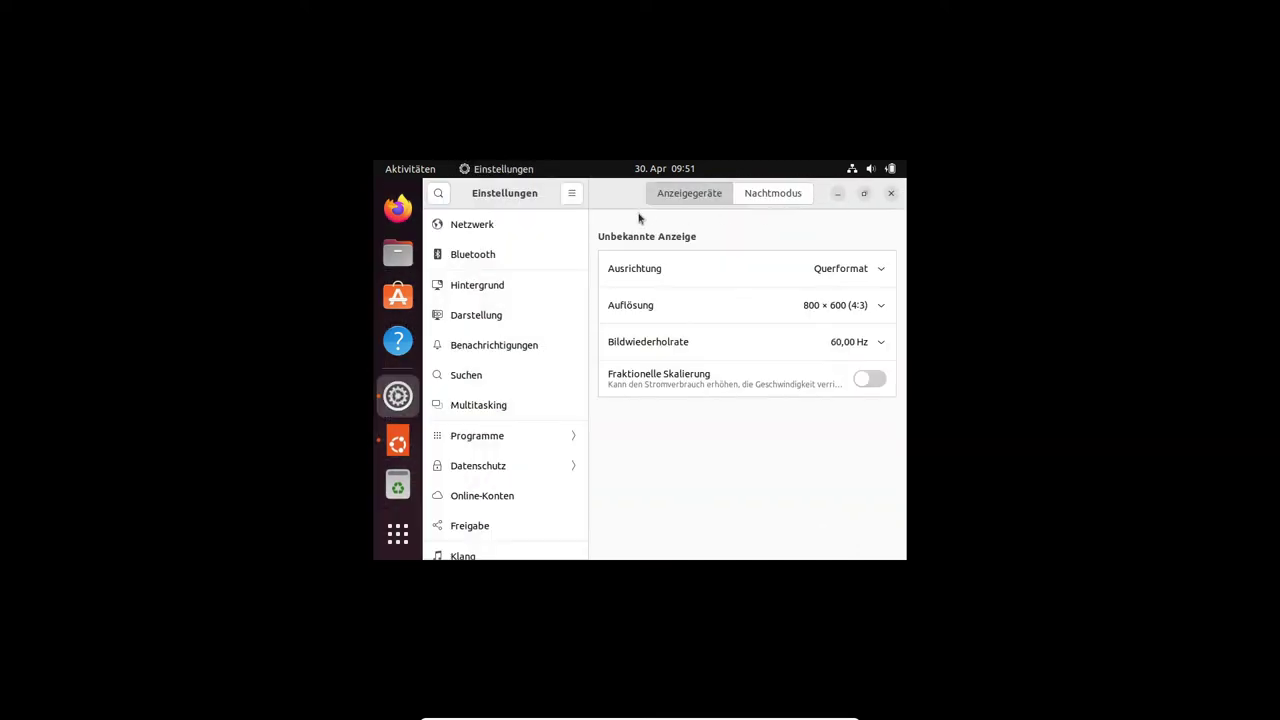
{"action": "left_click", "coordinate": [851, 307]}
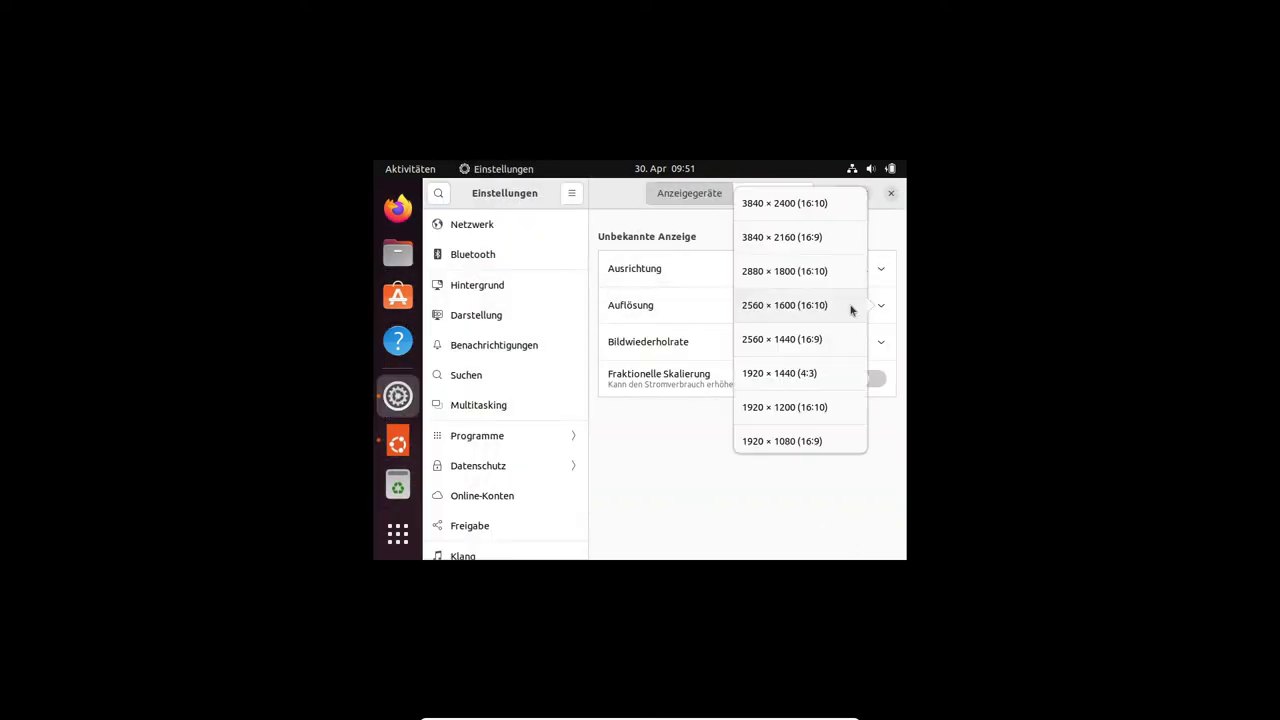
{"action": "left_click", "coordinate": [796, 411]}
{"action": "left_click", "coordinate": [856, 193]}
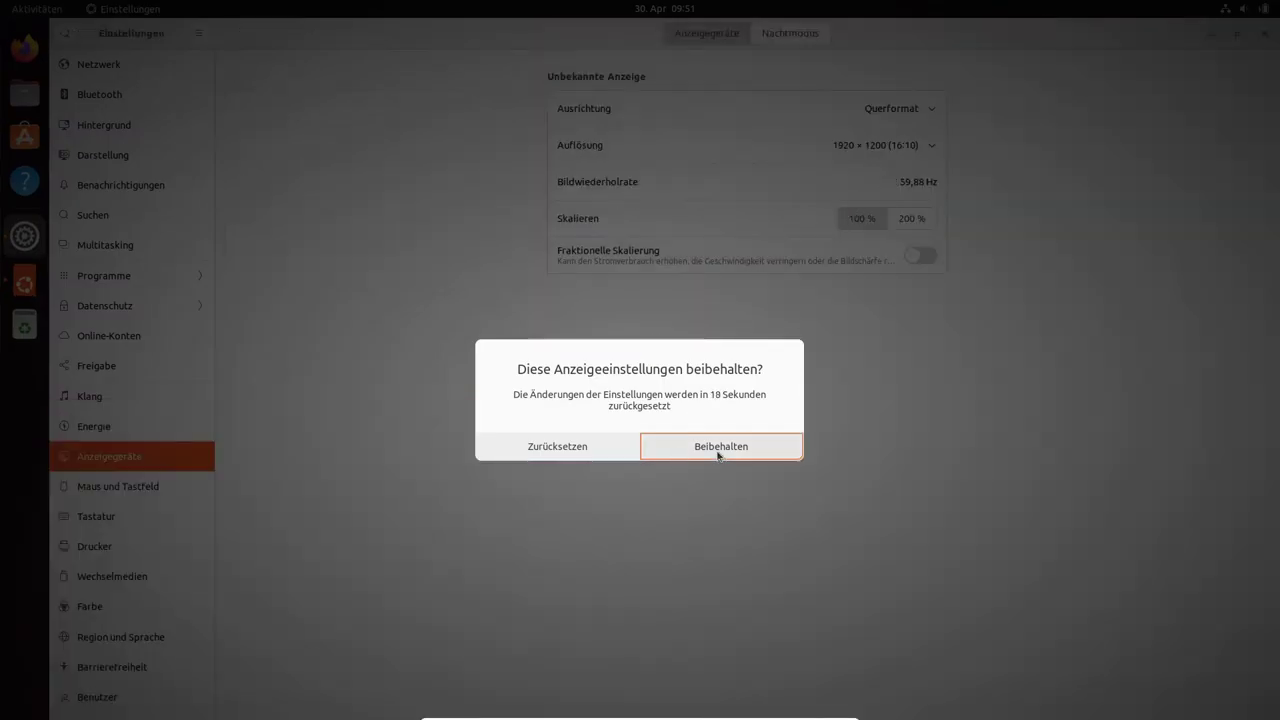
{"action": "left_click", "coordinate": [718, 455]}
- Change the display resolution to 1920 × 1080 (16:9), apply and keep it, and close the settings
{"action": "left_click", "coordinate": [906, 145]}
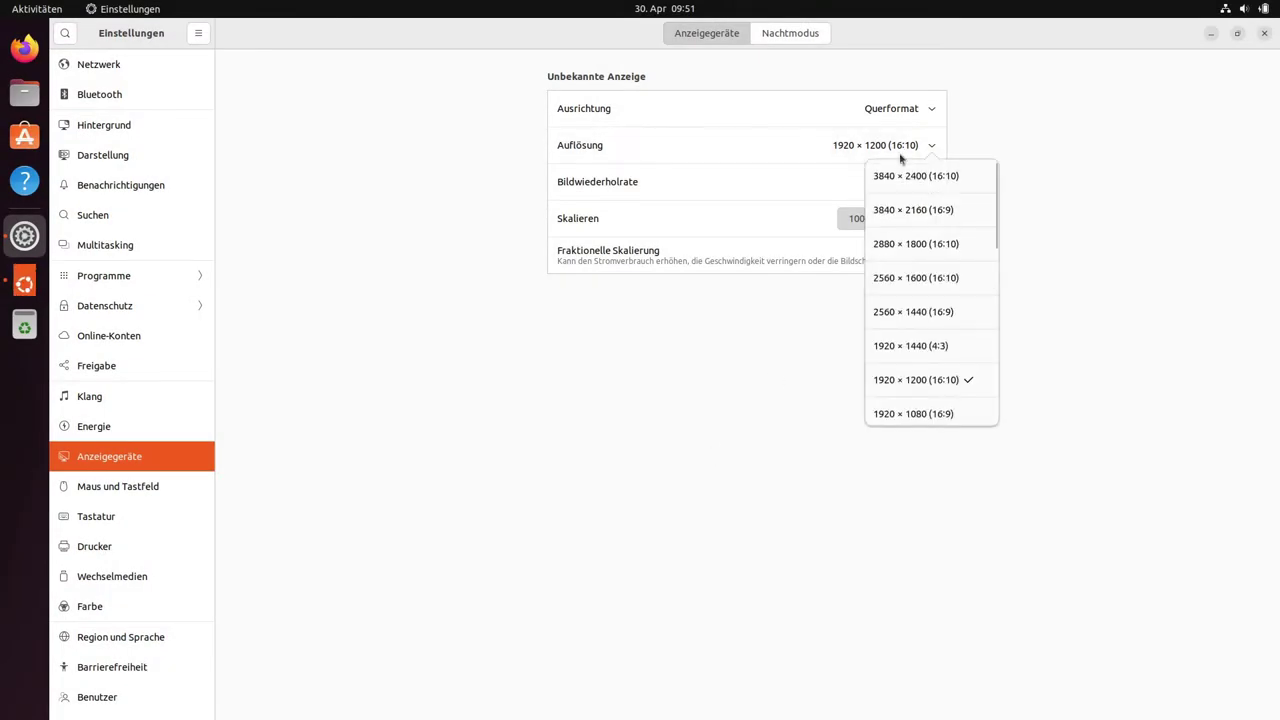
{"action": "left_click", "coordinate": [940, 413]}
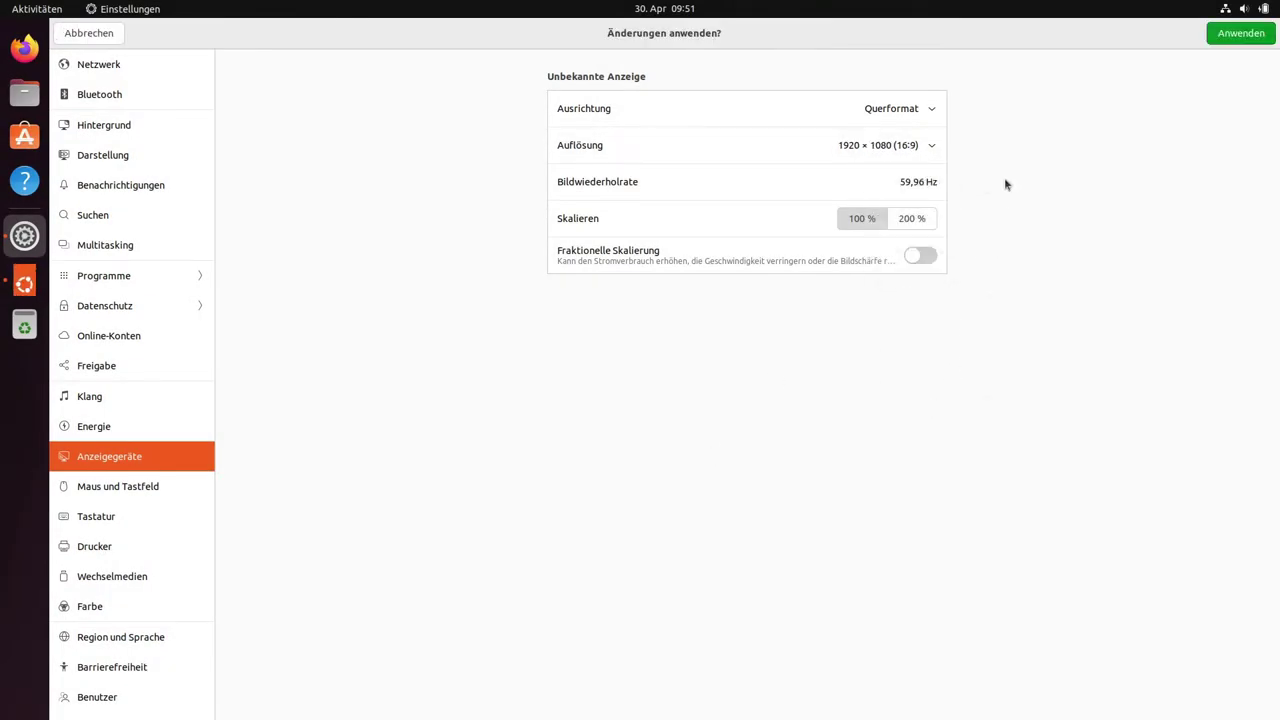
{"action": "left_click", "coordinate": [1238, 31]}
{"action": "left_click", "coordinate": [778, 400]}
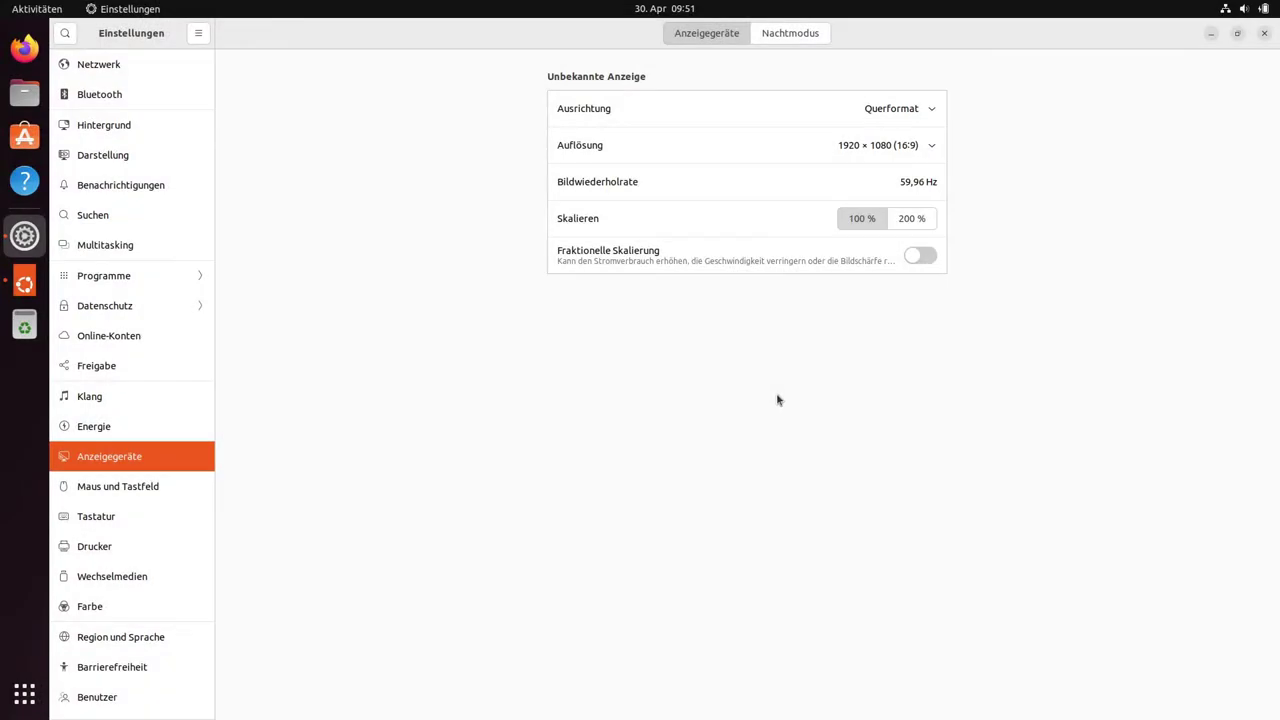
{"action": "left_click", "coordinate": [1263, 34]}
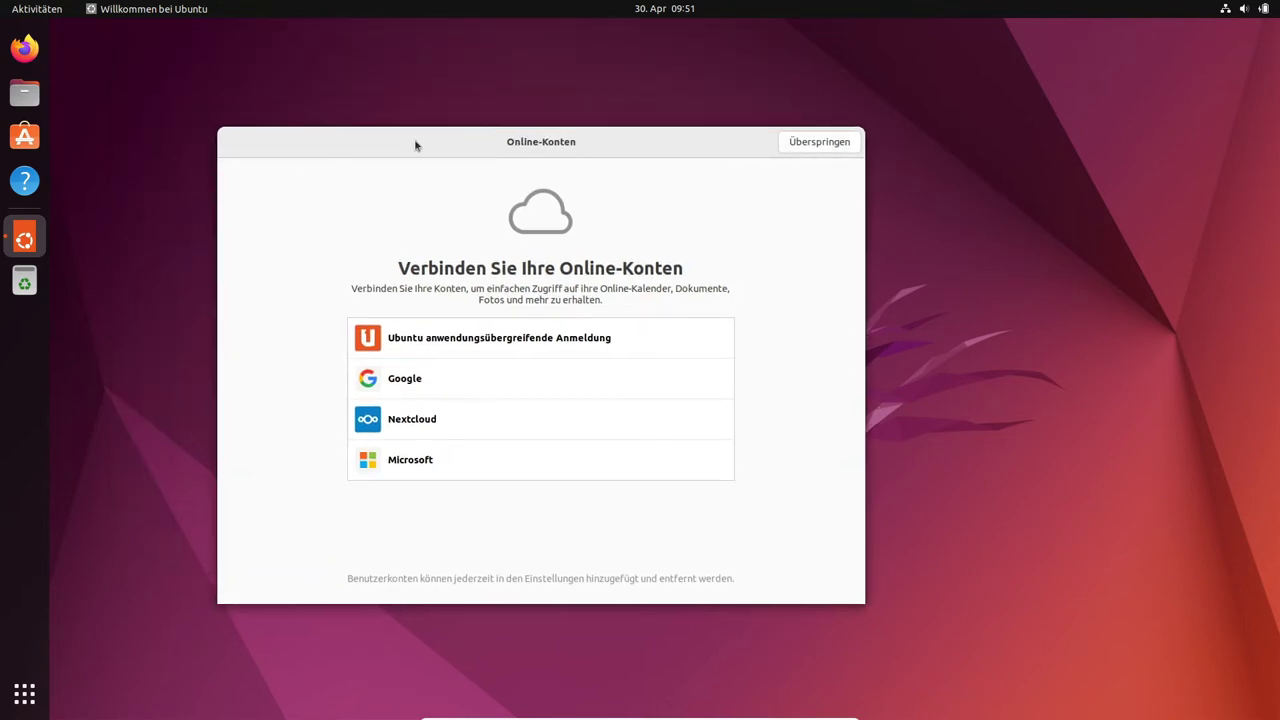
- Complete the welcome assistant: skip online accounts, keep sending system information to Canonical, toggle the location services and finish
{"action": "left_click", "coordinate": [810, 147]}
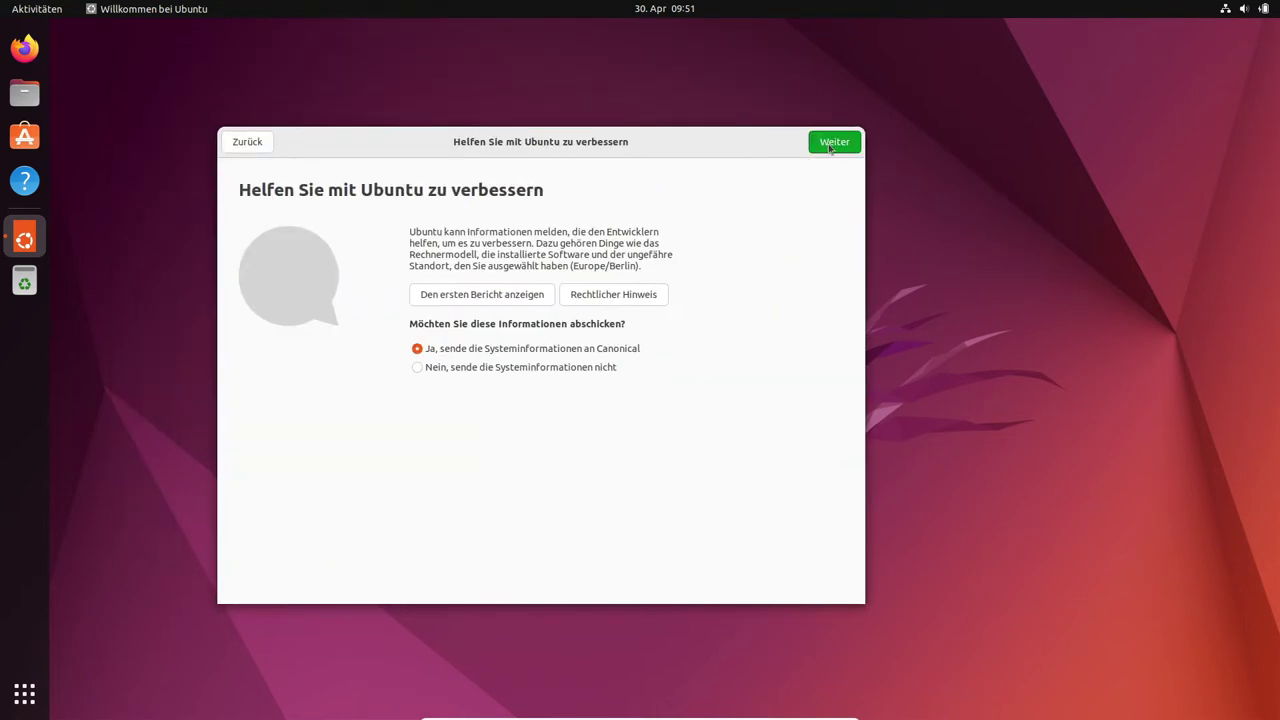
{"action": "left_click", "coordinate": [846, 150]}
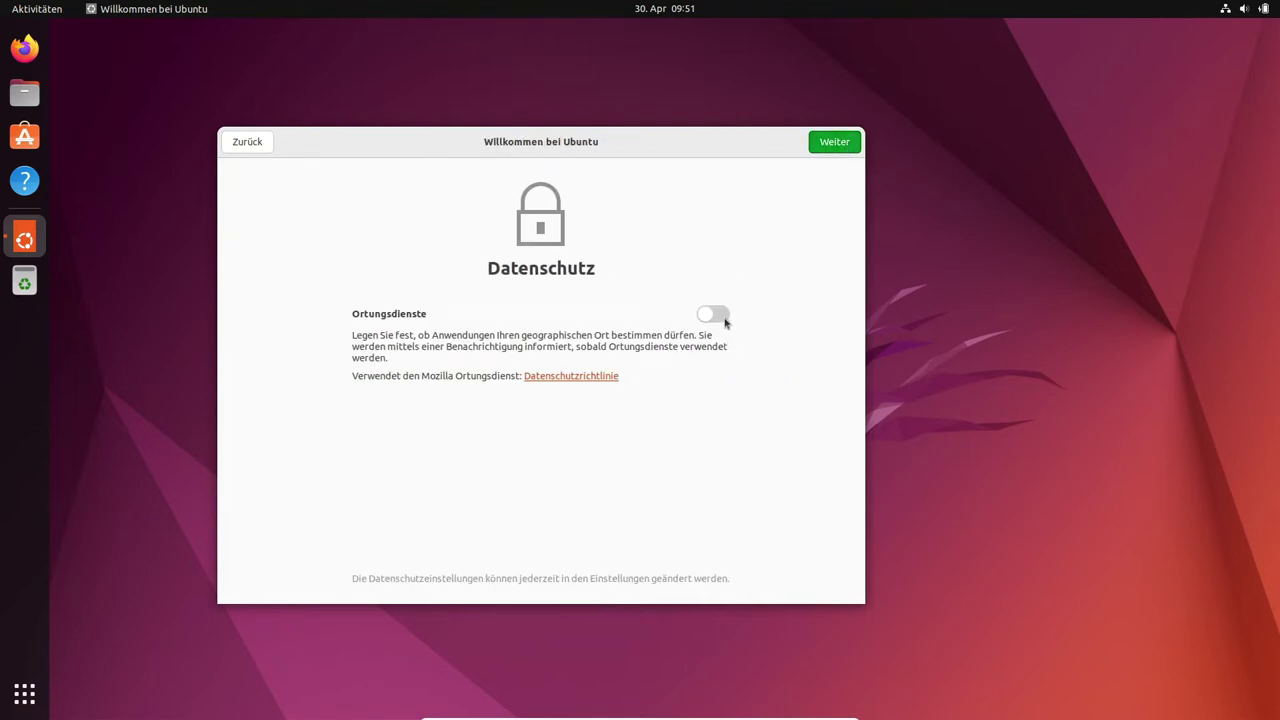
{"action": "left_click", "coordinate": [724, 318]}
{"action": "left_click", "coordinate": [835, 147]}
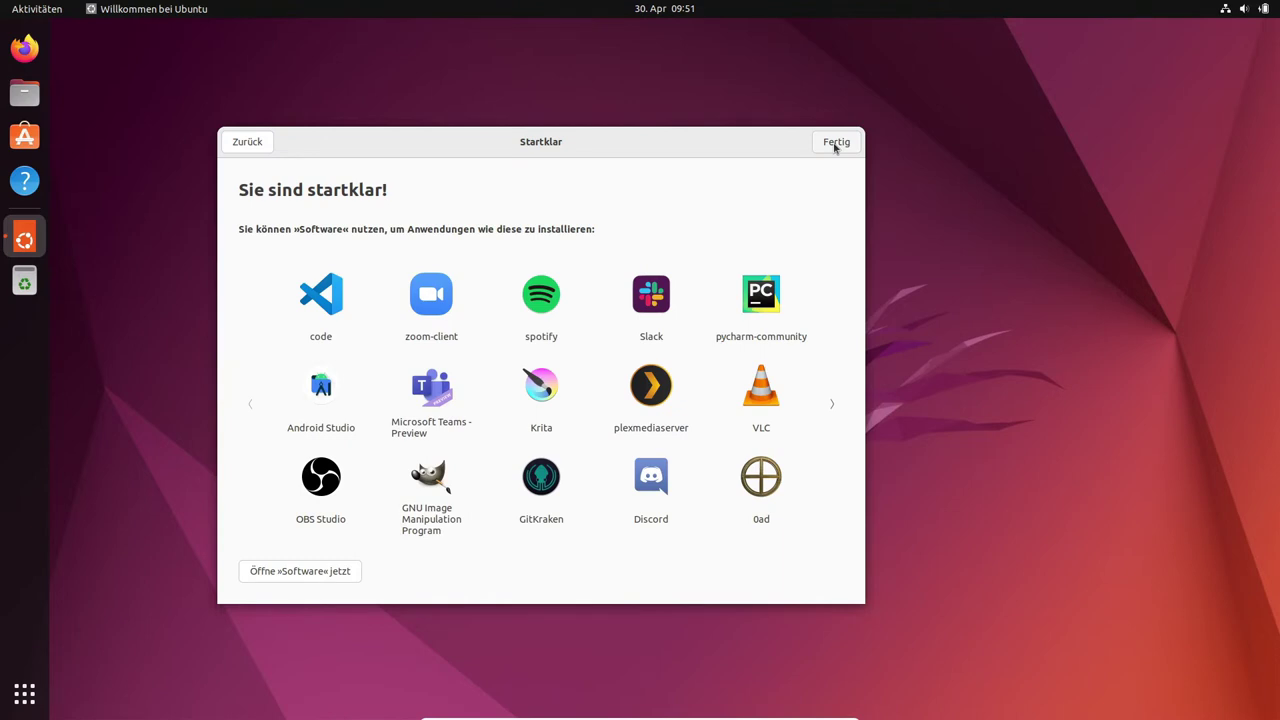
{"action": "left_click", "coordinate": [835, 143]}
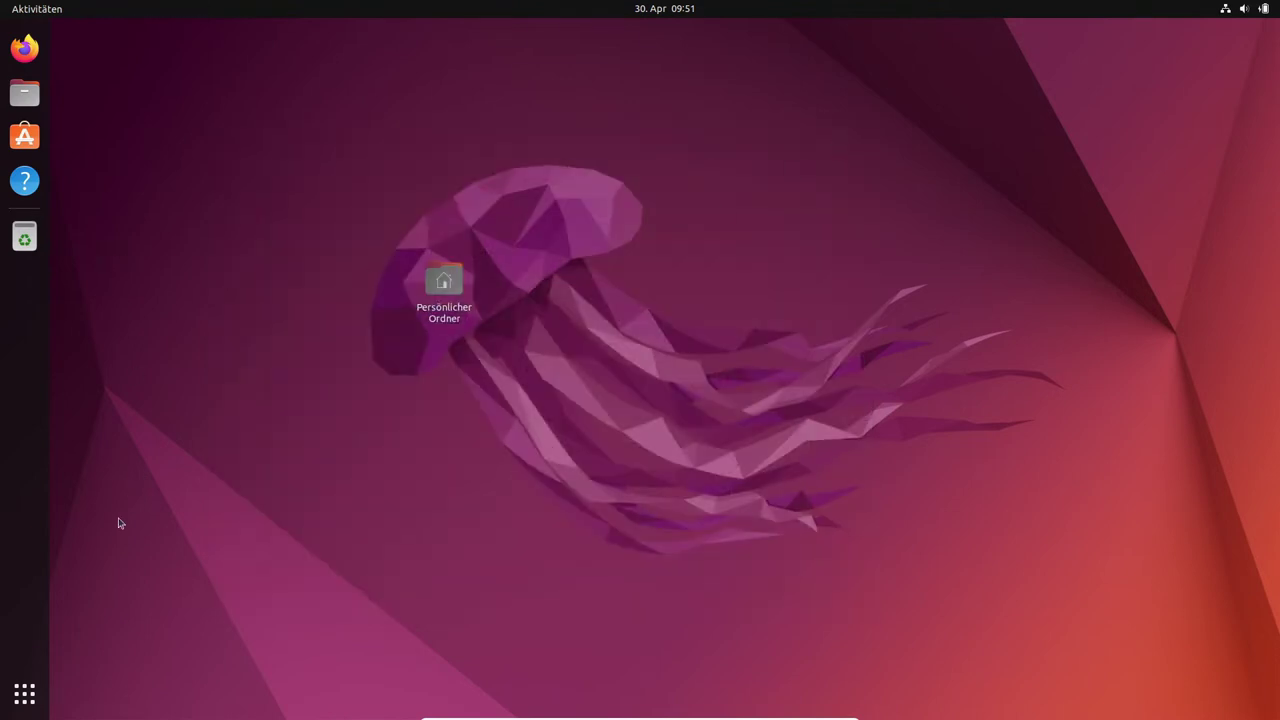
- Search the applications for "aktu", launch the Aktualisierungsverwaltung and move its window towards the middle of the desktop
{"action": "left_click", "coordinate": [16, 694]}
{"action": "type", "text": "a"}
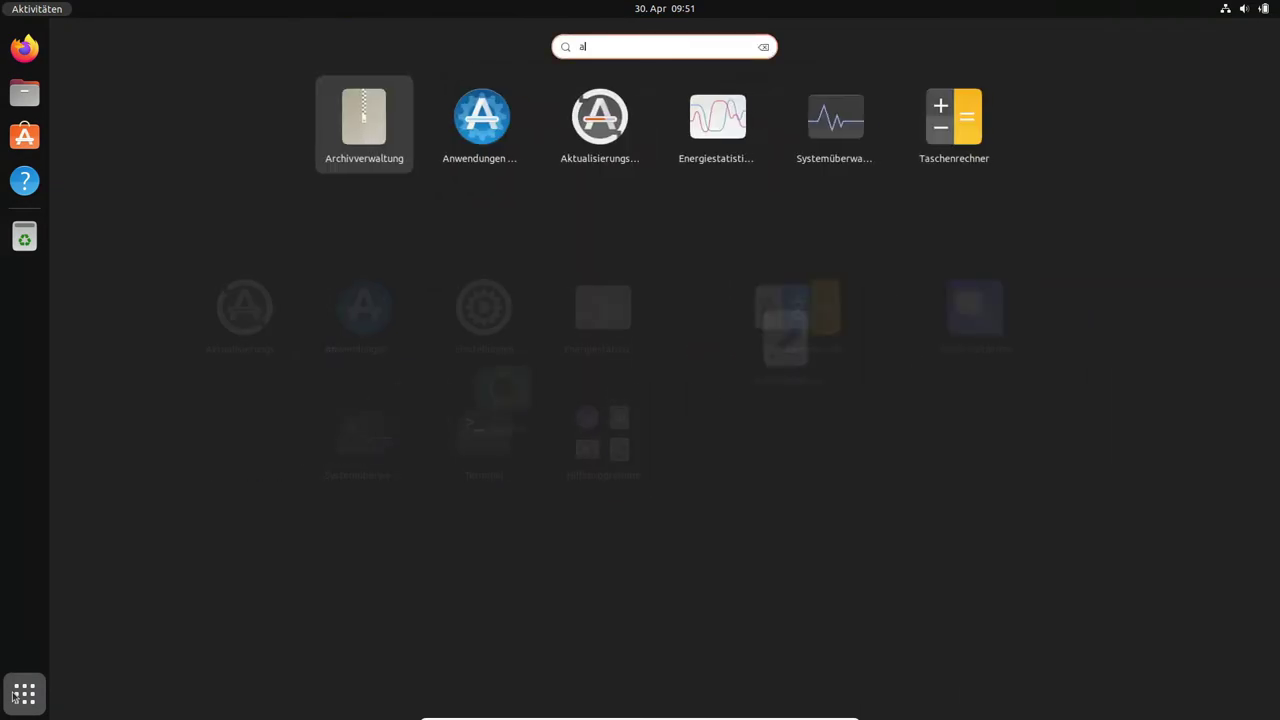
{"action": "type", "text": "ktu"}
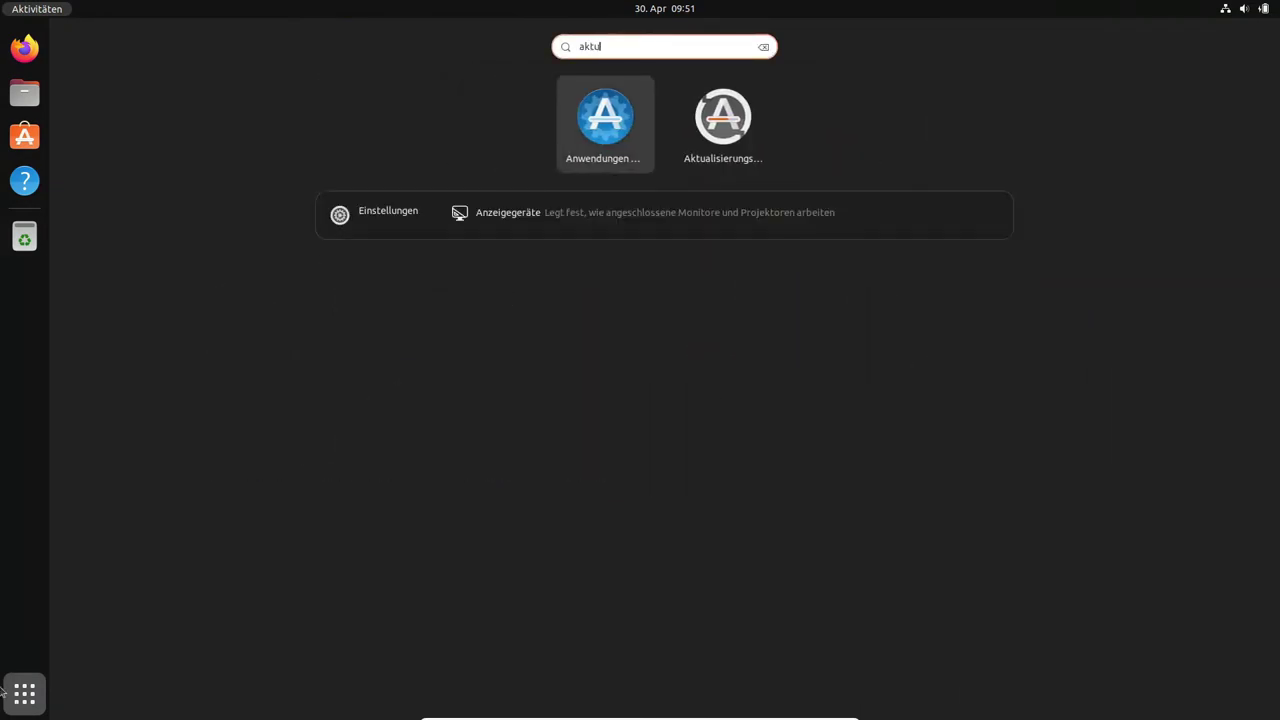
{"action": "left_click", "coordinate": [706, 128]}
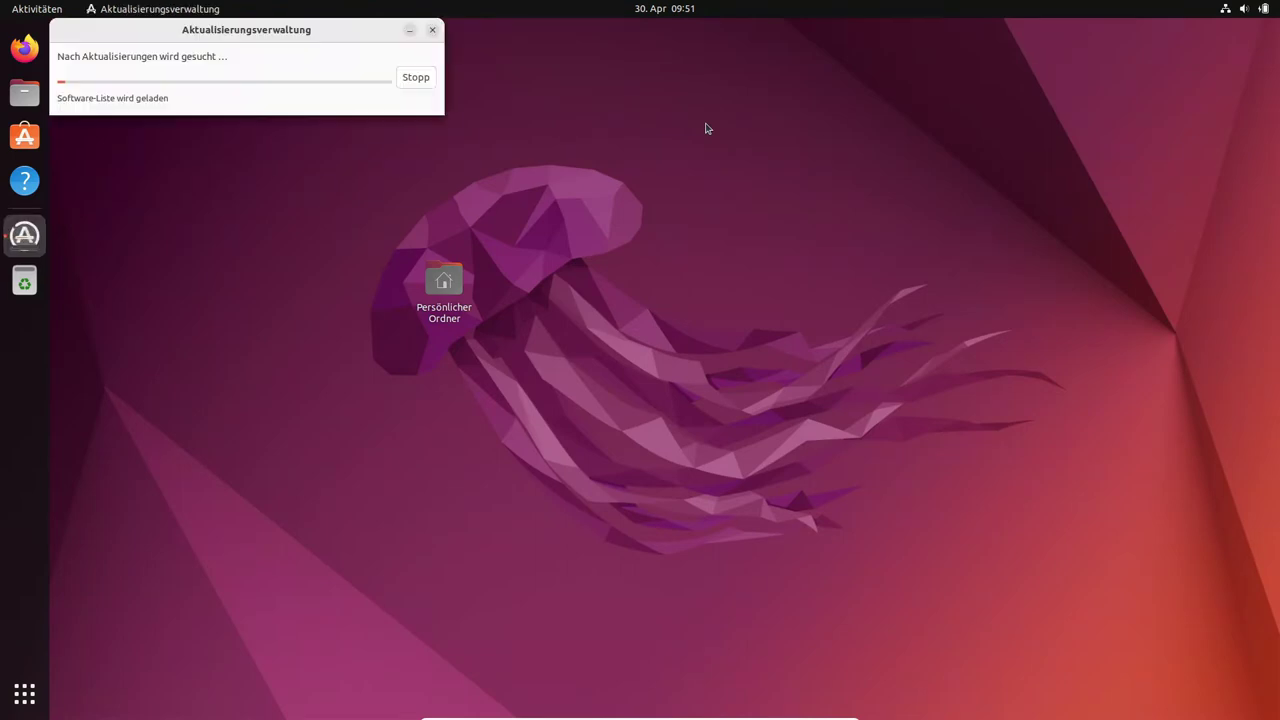
{"action": "left_click_drag", "start_coordinate": [288, 35], "coordinate": [568, 157]}
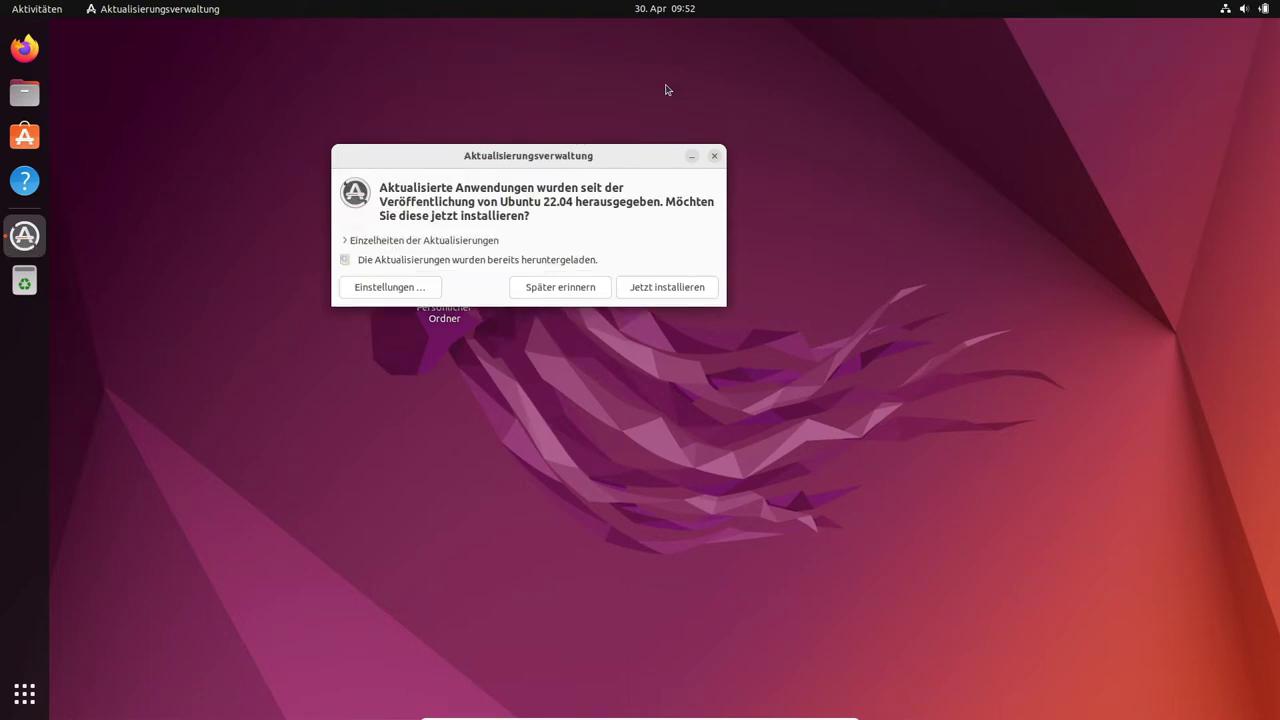
- Review the packages under Sicherheitsaktualisierungen and Andere Aktualisierungen in an enlarged window and install all the updates
{"action": "left_click", "coordinate": [348, 241]}
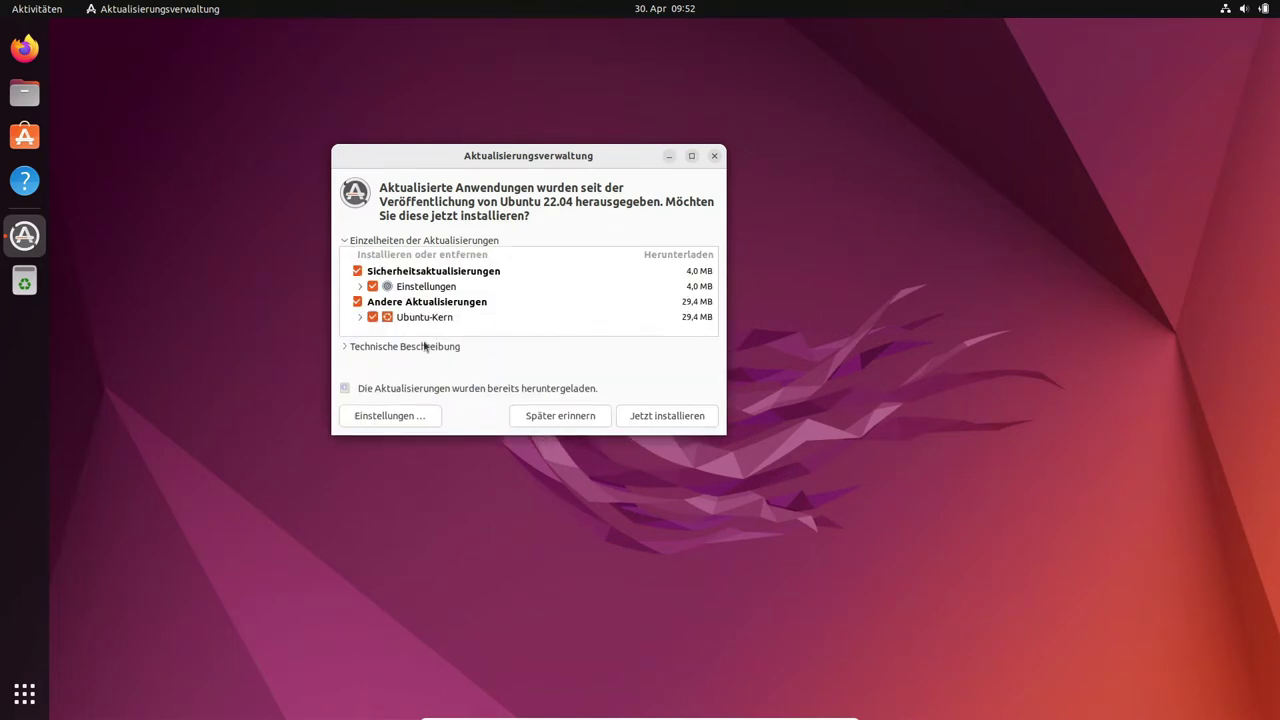
{"action": "left_click", "coordinate": [360, 287]}
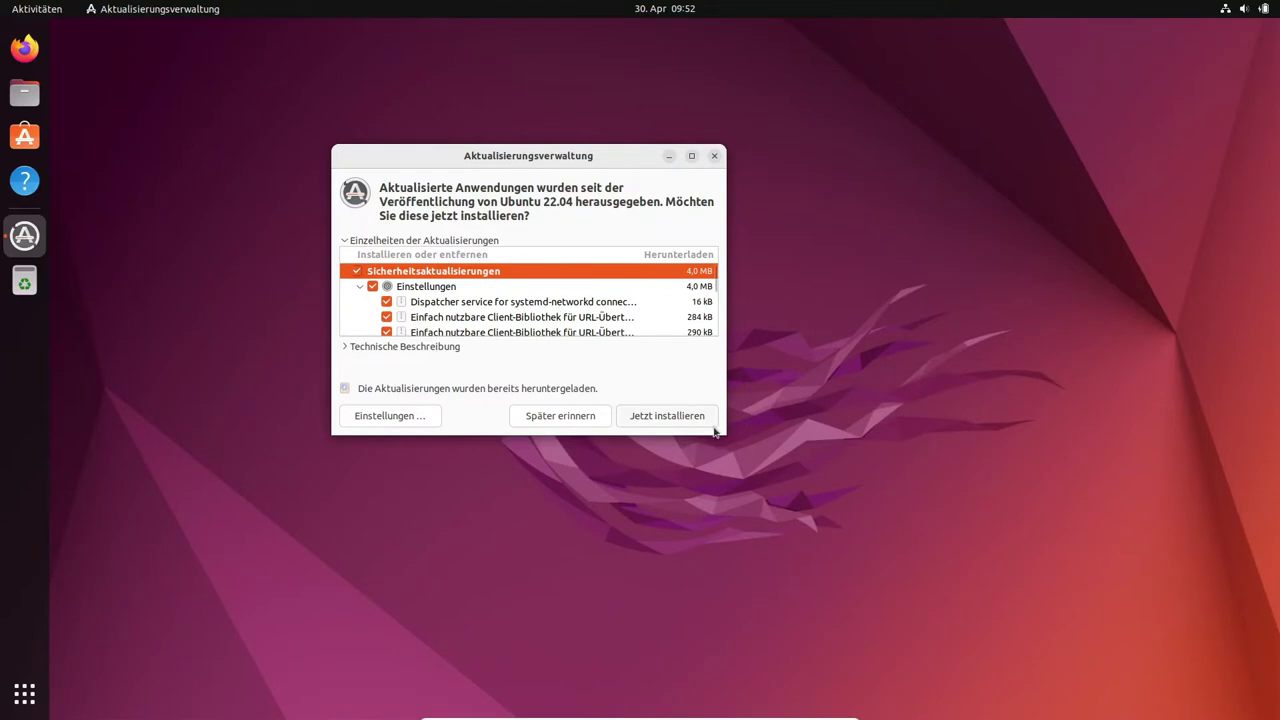
{"action": "left_click_drag", "start_coordinate": [718, 432], "coordinate": [1000, 666]}
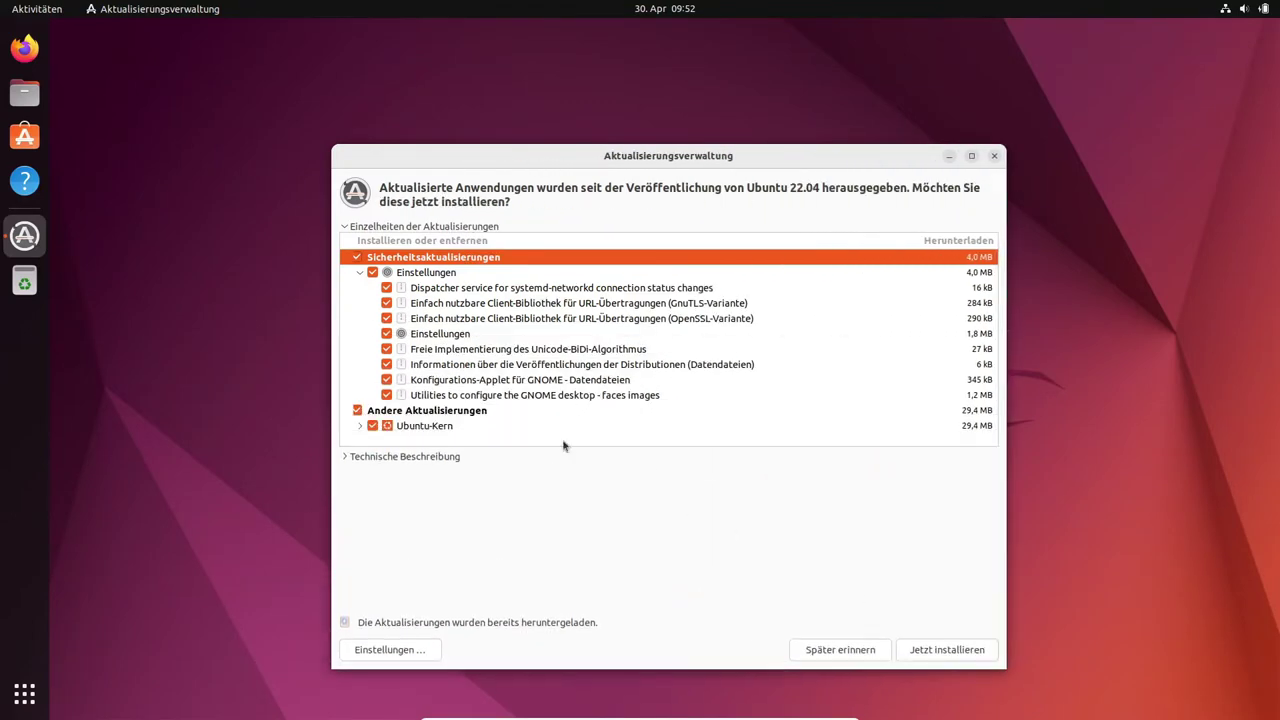
{"action": "left_click", "coordinate": [360, 425]}
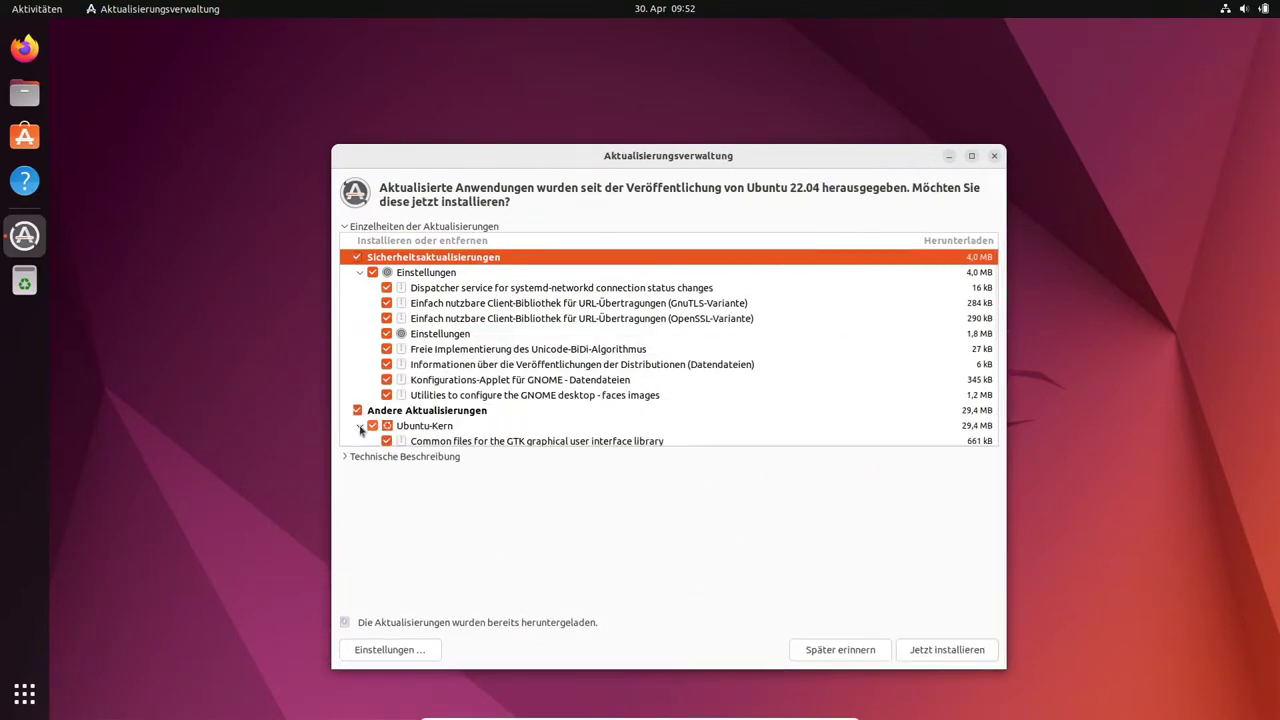
{"action": "scroll", "coordinate": [601, 421], "scroll_direction": "down", "scroll_amount": 3}
{"action": "scroll", "coordinate": [500, 367], "scroll_direction": "down", "scroll_amount": 1}
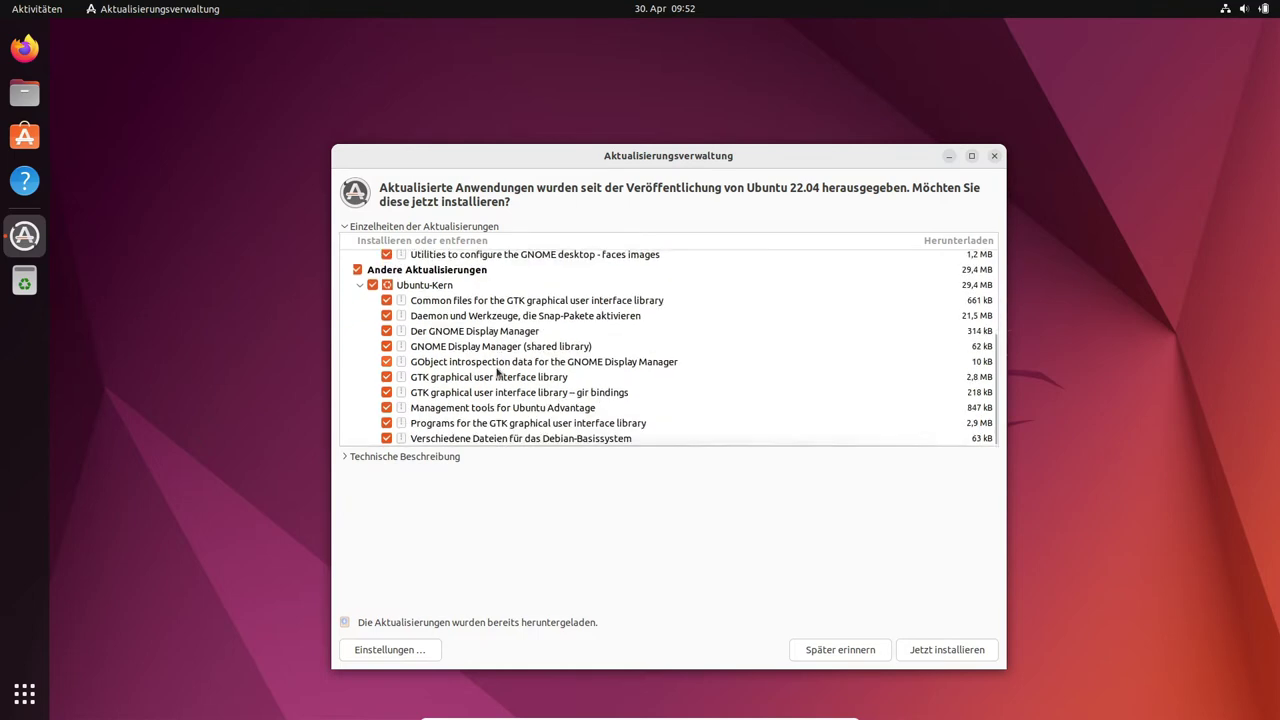
{"action": "scroll", "coordinate": [497, 372], "scroll_direction": "up", "scroll_amount": 4}
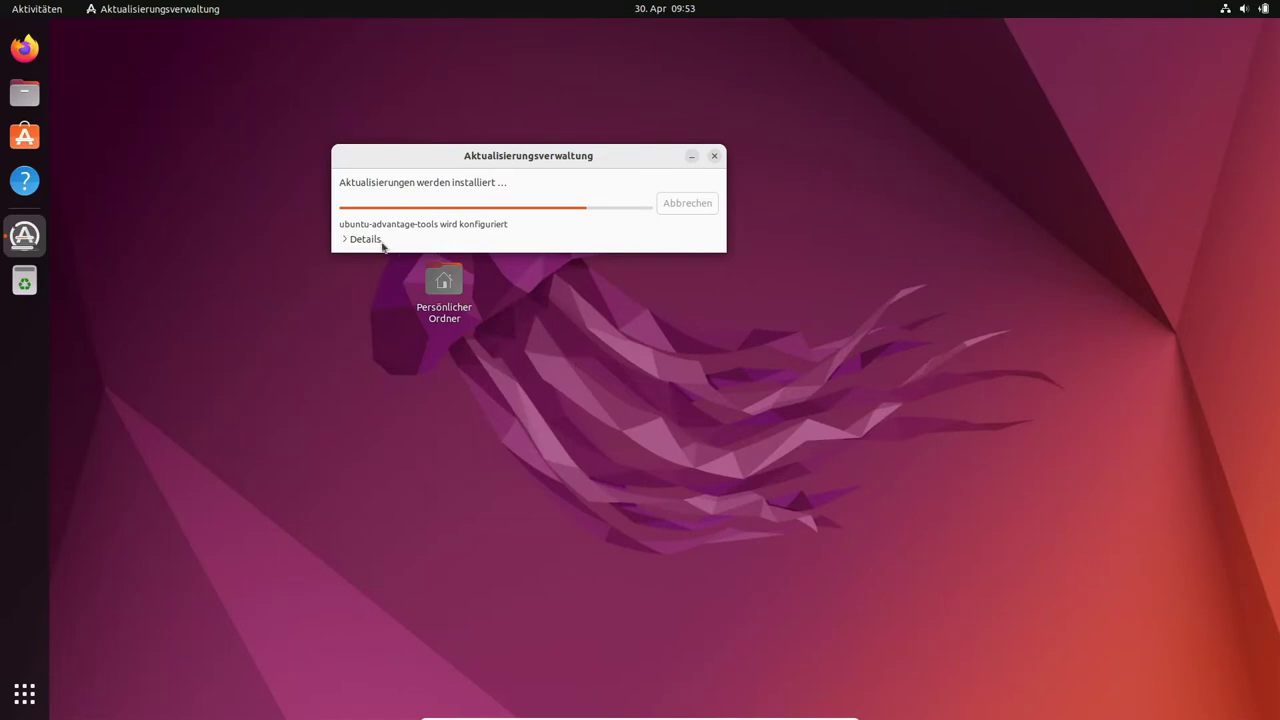
- Show the details of the running update installation in an enlarged window, and close the update manager once it has finished
{"action": "left_click", "coordinate": [345, 239]}
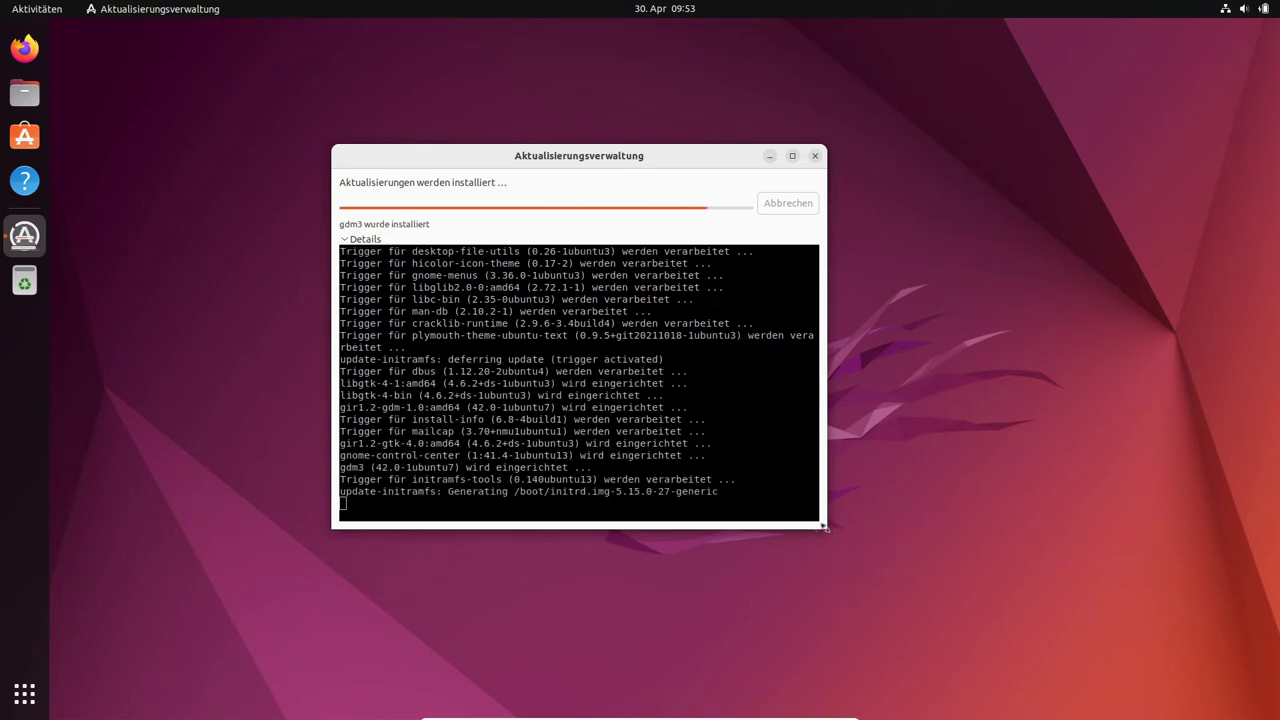
{"action": "left_click_drag", "start_coordinate": [830, 532], "coordinate": [1052, 608]}
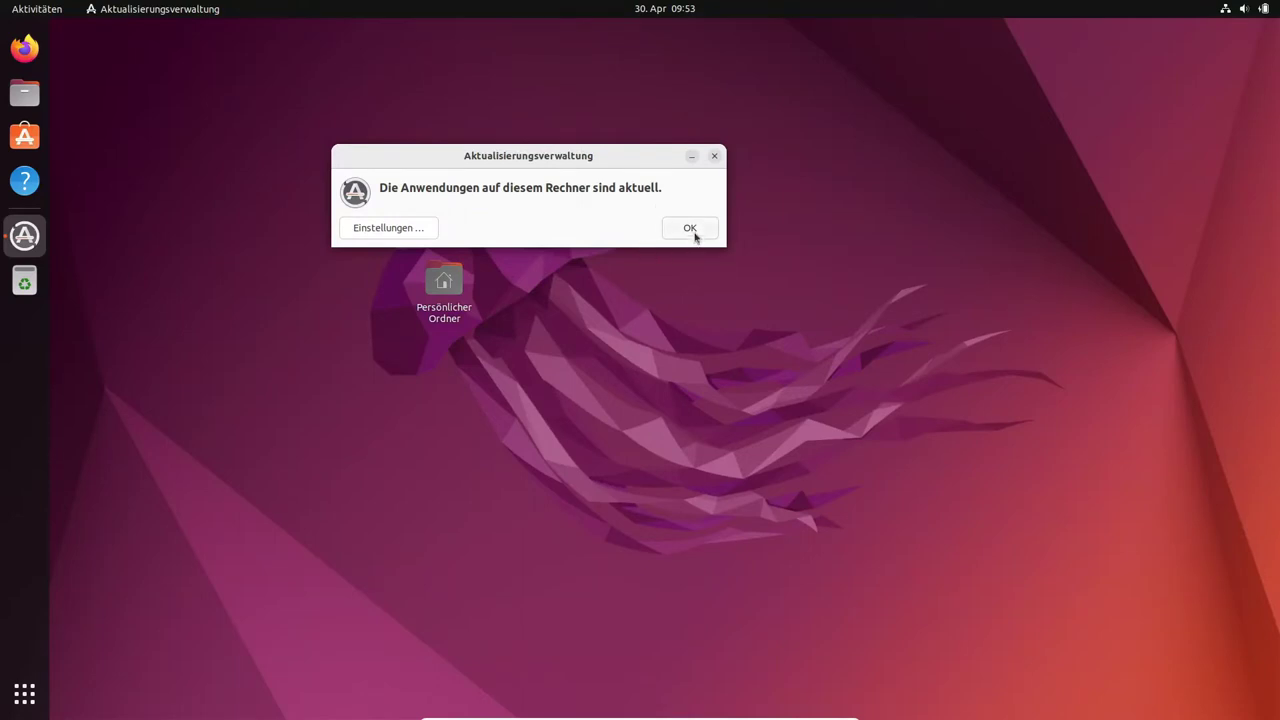
{"action": "left_click", "coordinate": [693, 231]}
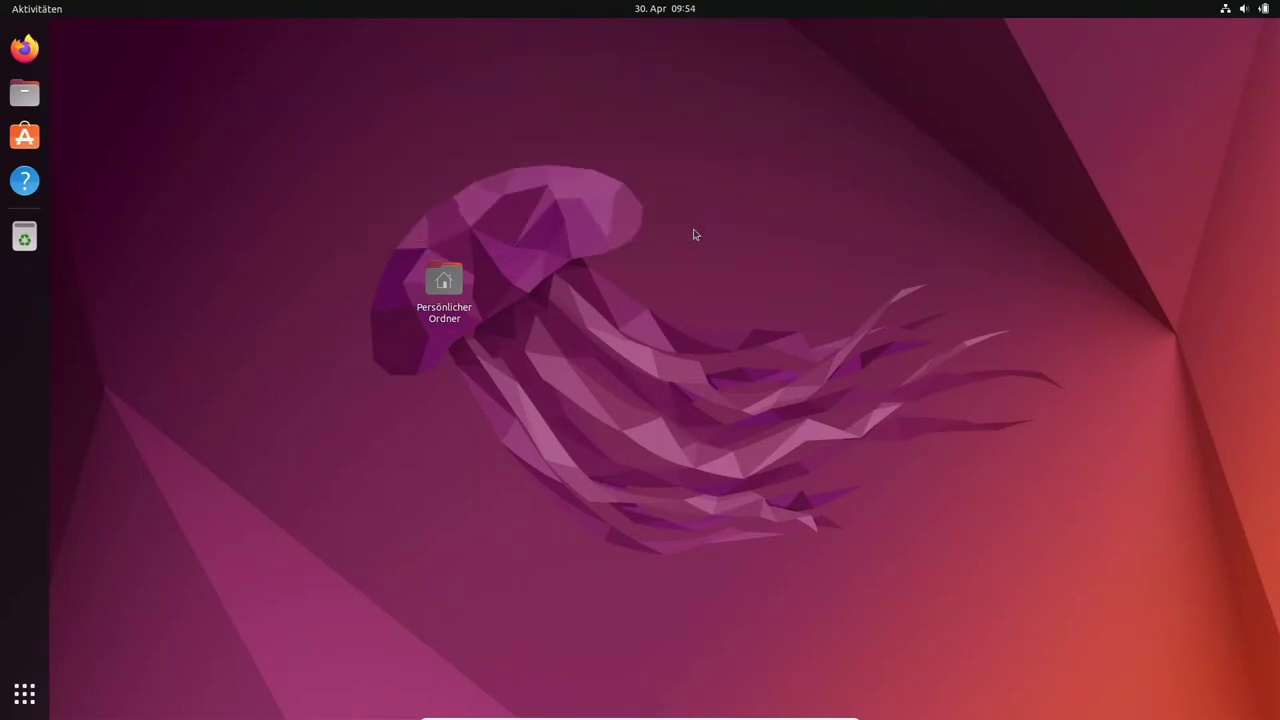
- Move the Persönlicher Ordner icon near the upper-left corner of the desktop
{"action": "left_click_drag", "start_coordinate": [444, 284], "coordinate": [178, 52]}
- Open Ubuntu Software, start updating all listed packages and authenticate with the account password
{"action": "left_click", "coordinate": [24, 136]}
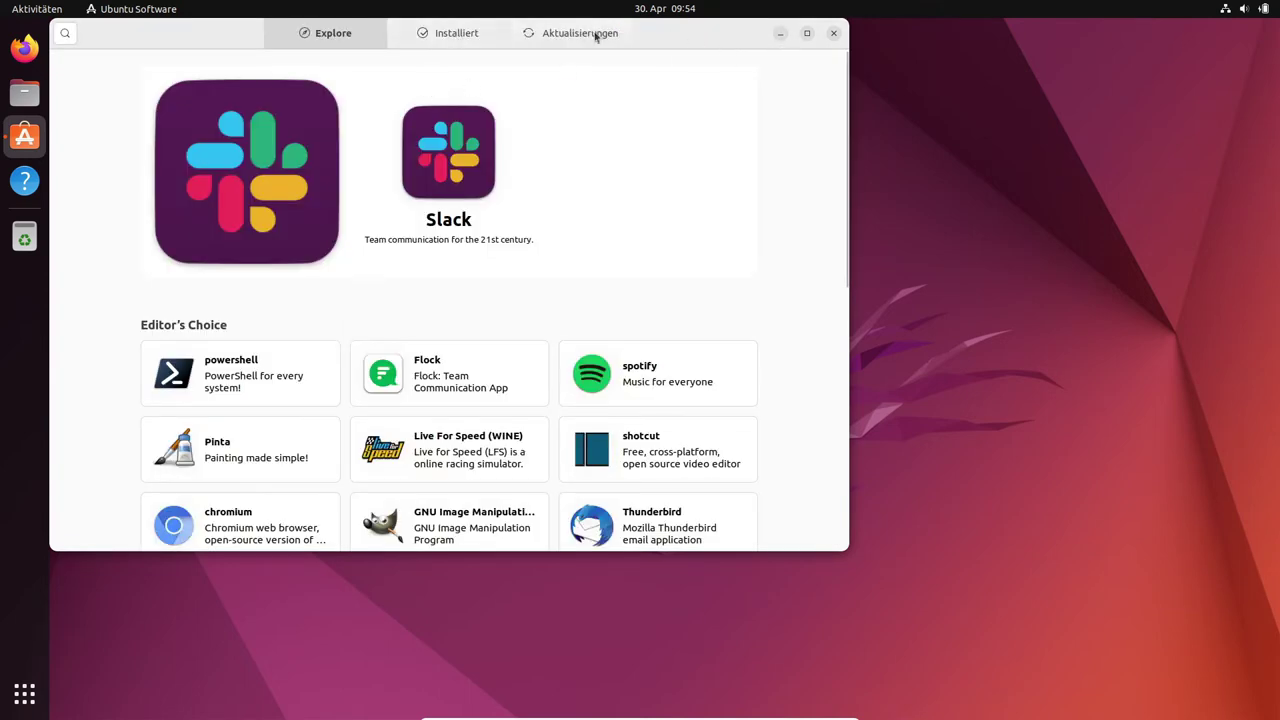
{"action": "left_click", "coordinate": [595, 35]}
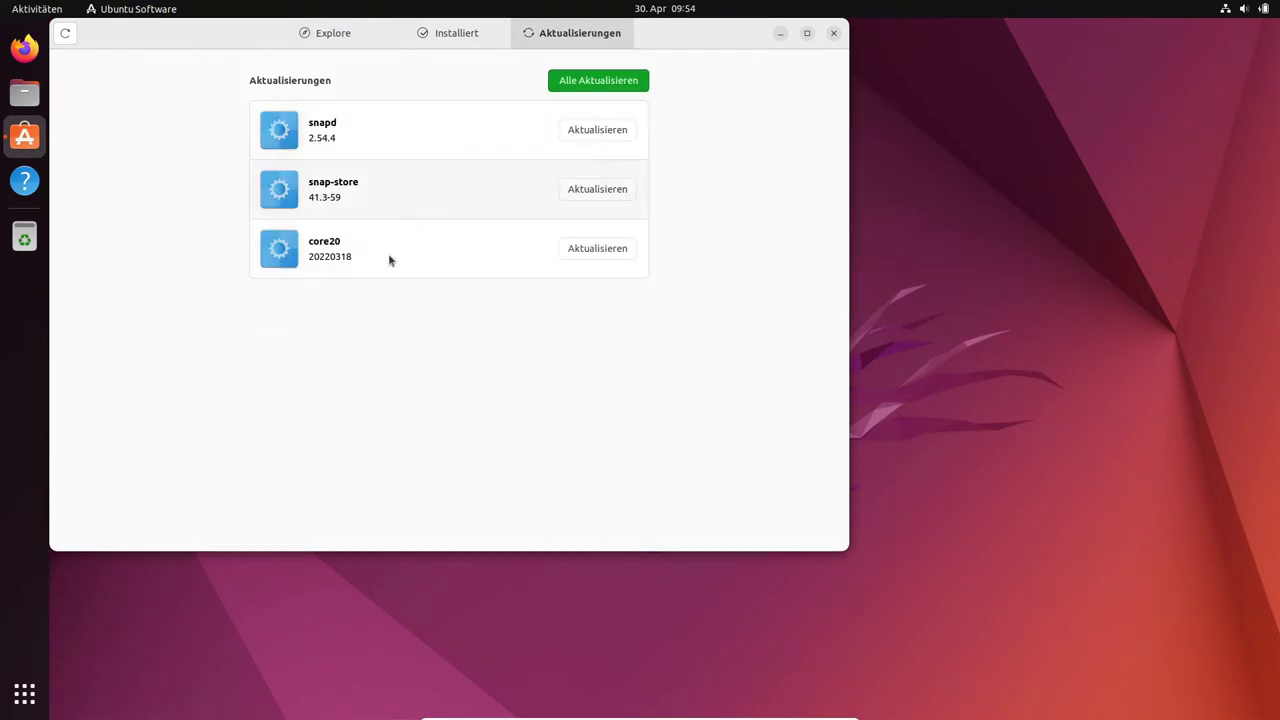
{"action": "left_click", "coordinate": [606, 88]}
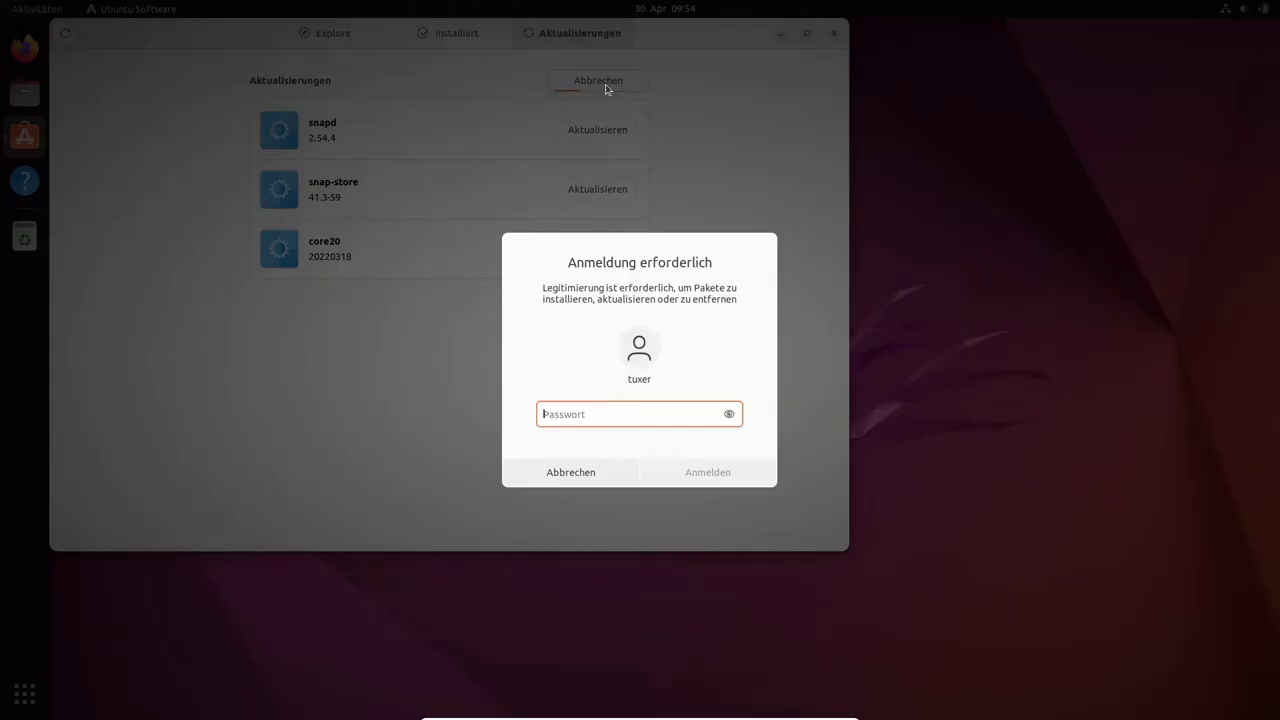
{"action": "type", "text": "*********"}
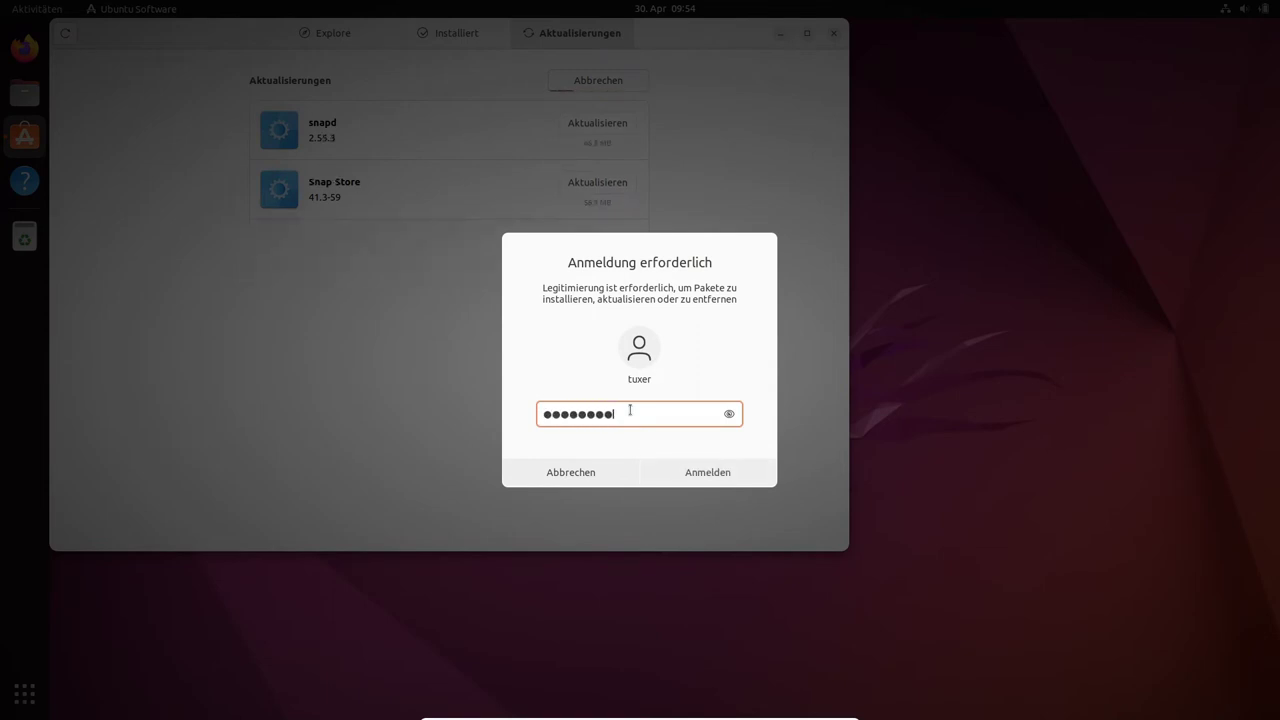
{"action": "key", "text": "Return"}
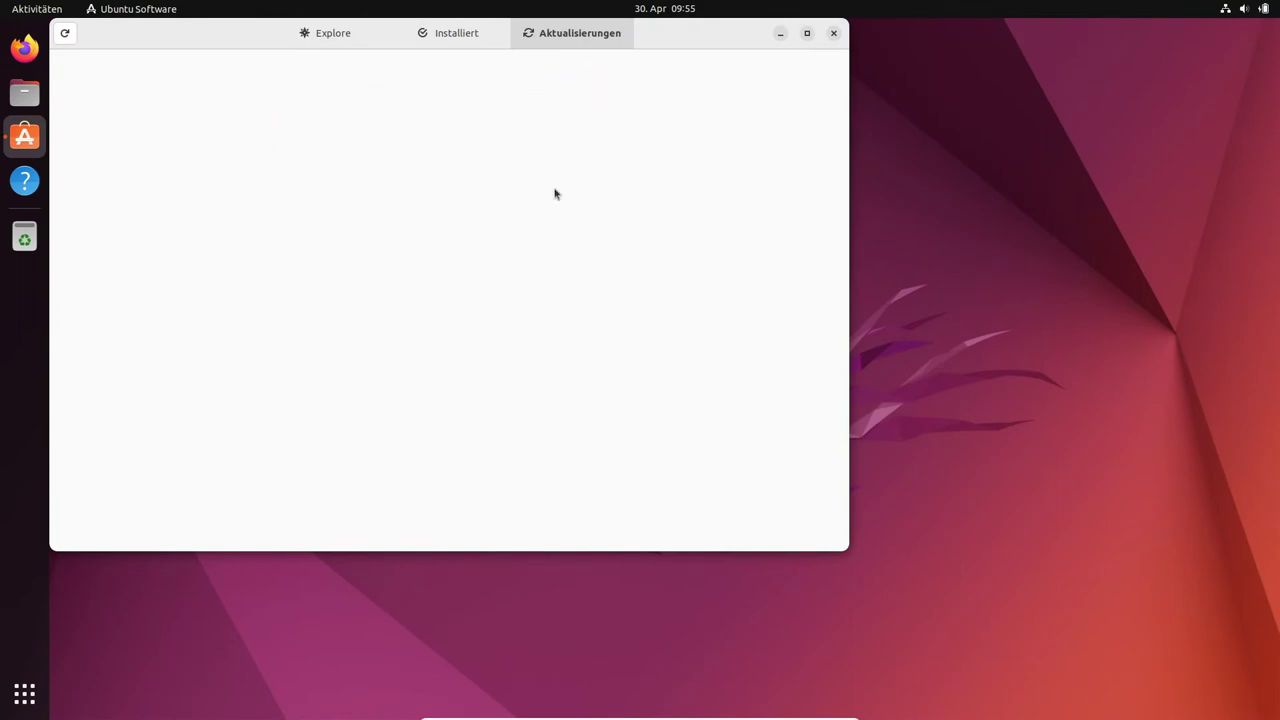
- Check again for software updates, return to the Explore page and enlarge the Ubuntu Software window
{"action": "left_click", "coordinate": [65, 34]}
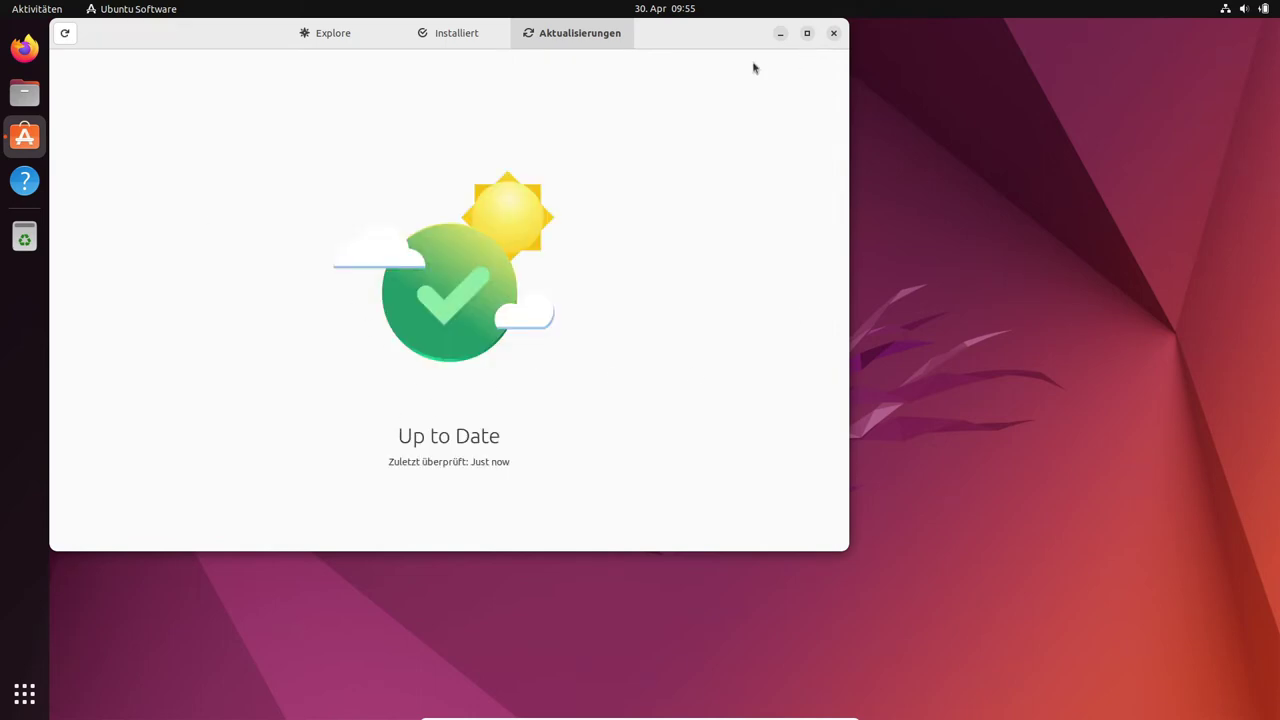
{"action": "left_click", "coordinate": [352, 36]}
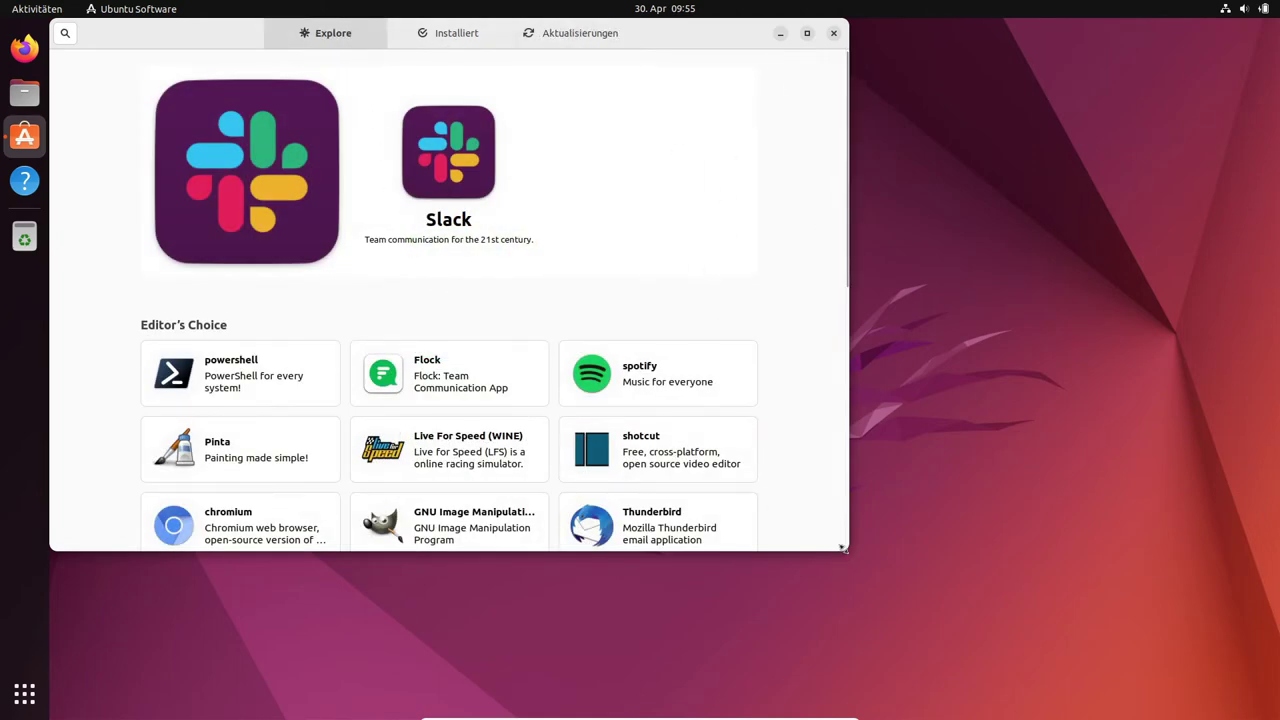
{"action": "left_click_drag", "start_coordinate": [845, 555], "coordinate": [1117, 686]}
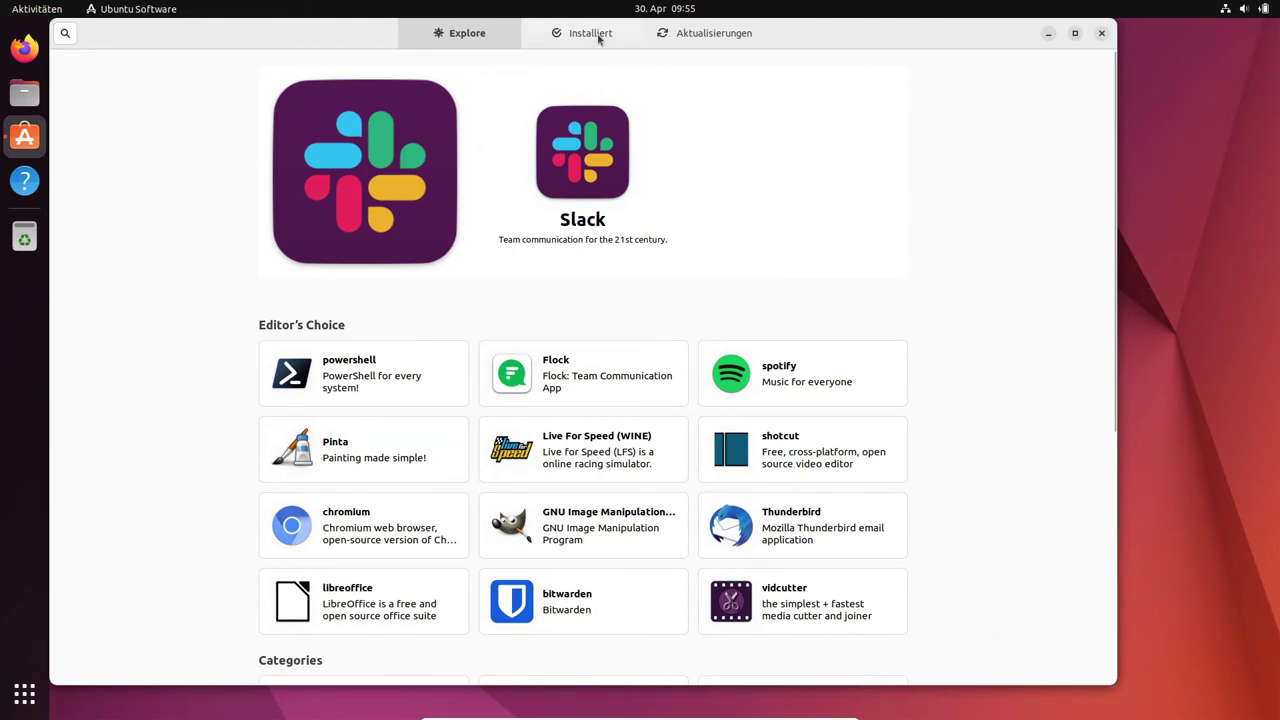
- Look through the editor's choice and categories on the Explore page, and maximise the Ubuntu Software window
{"action": "scroll", "coordinate": [657, 477], "scroll_direction": "down", "scroll_amount": 4}
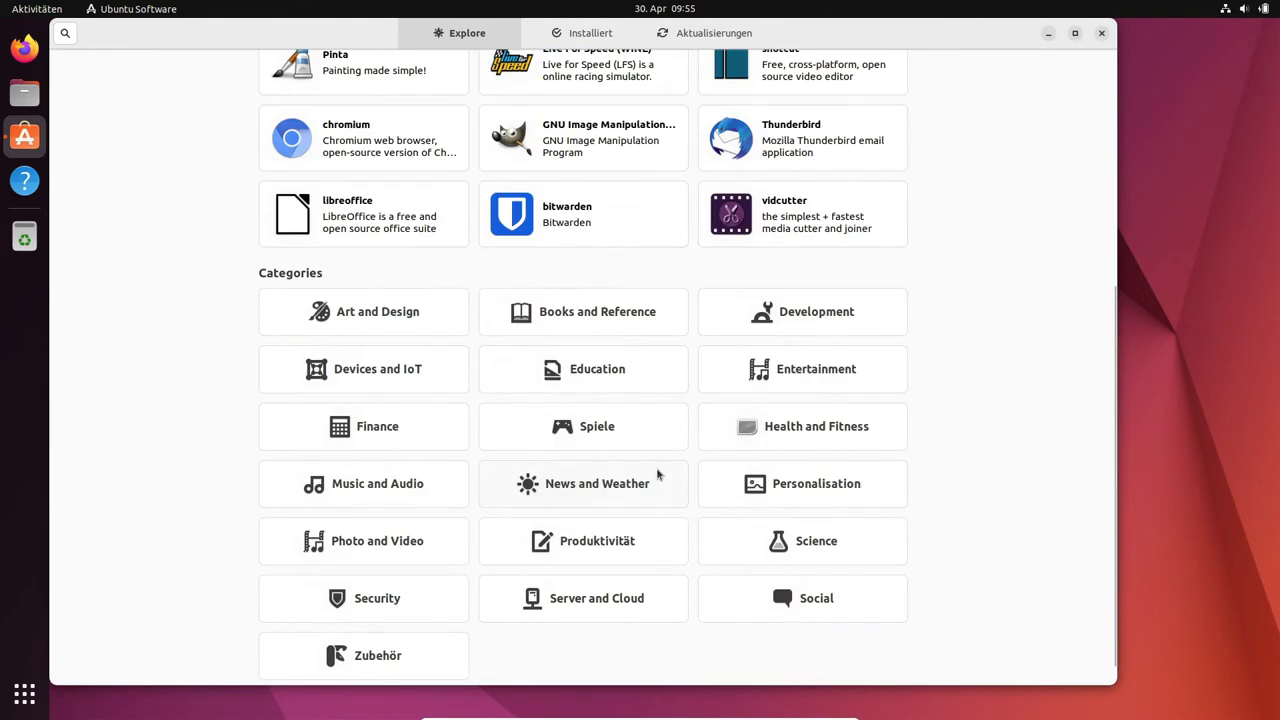
{"action": "scroll", "coordinate": [658, 472], "scroll_direction": "up", "scroll_amount": 4}
{"action": "key", "text": "super+Left"}
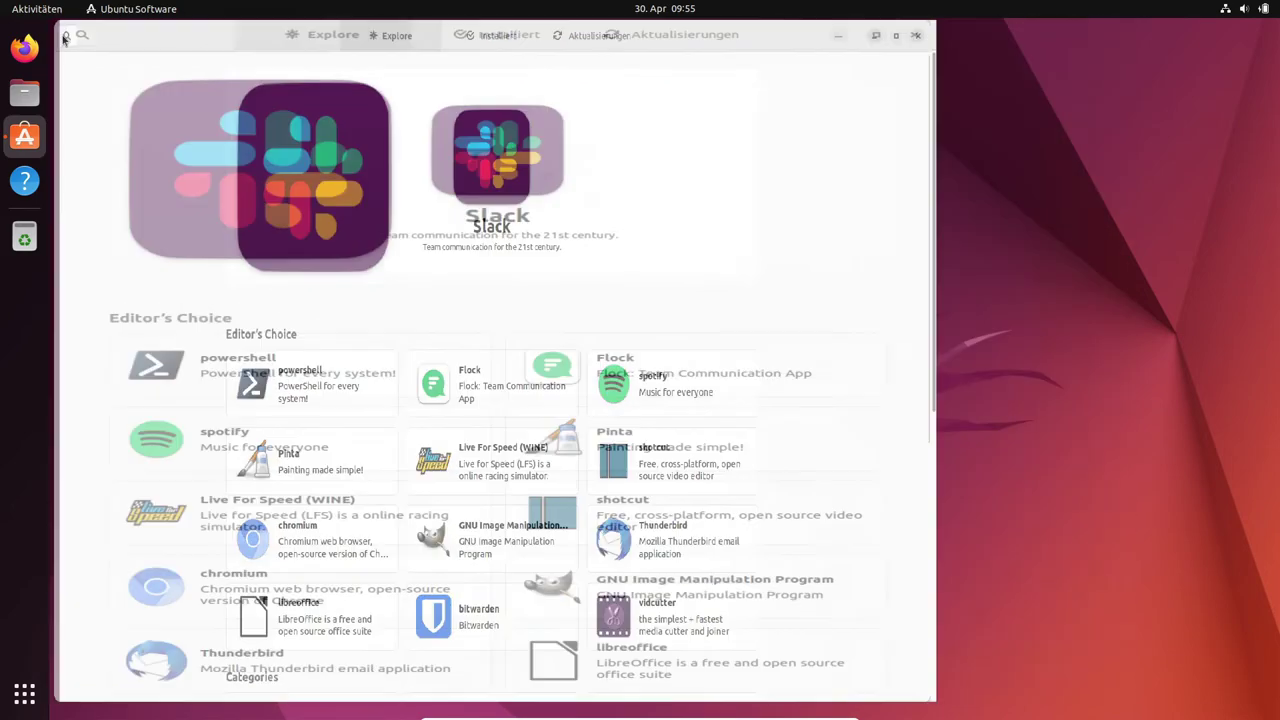
- Search Ubuntu Software for "qmapshack"
{"action": "left_click", "coordinate": [65, 33]}
{"action": "left_click", "coordinate": [621, 33]}
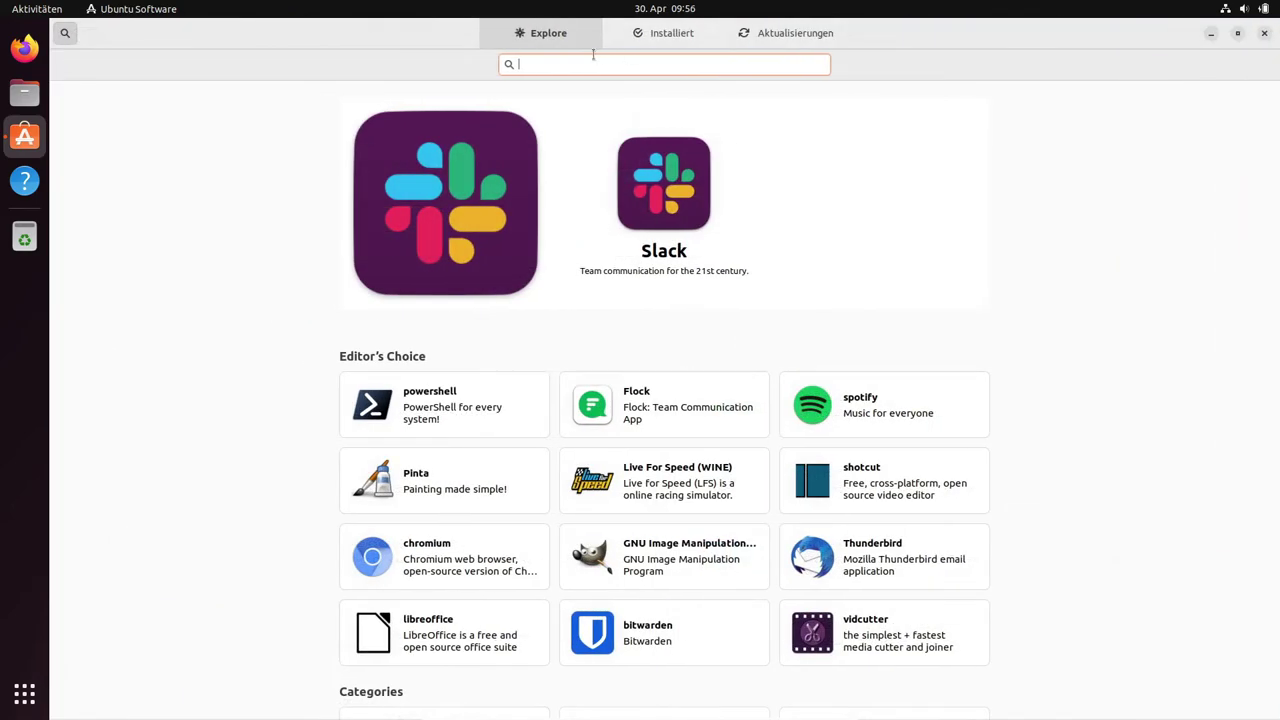
{"action": "left_click", "coordinate": [67, 35]}
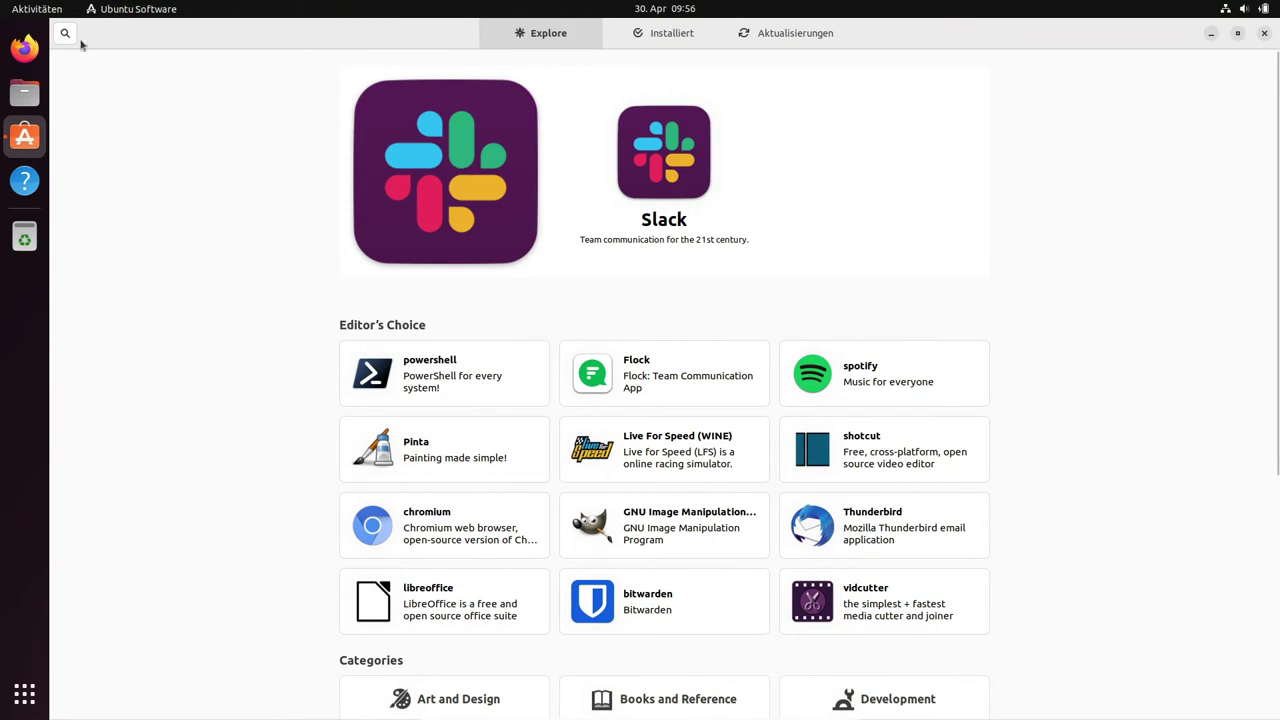
{"action": "left_click", "coordinate": [68, 36]}
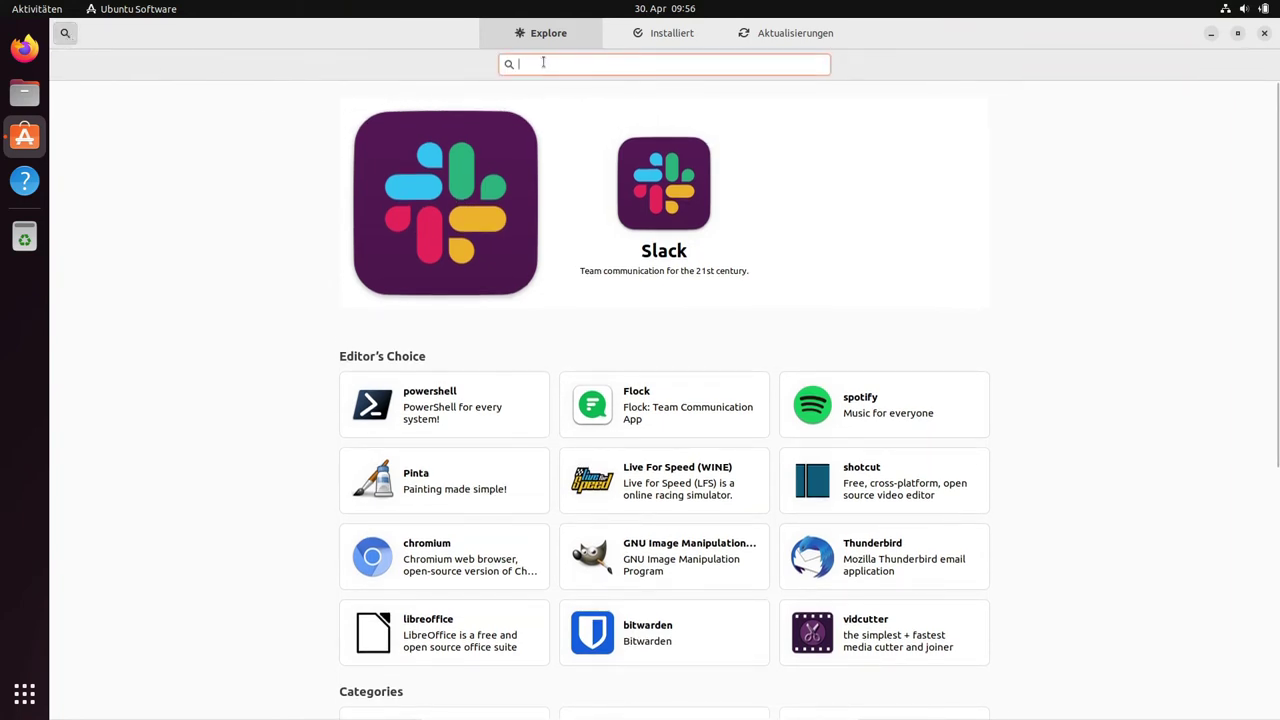
{"action": "type", "text": "qm"}
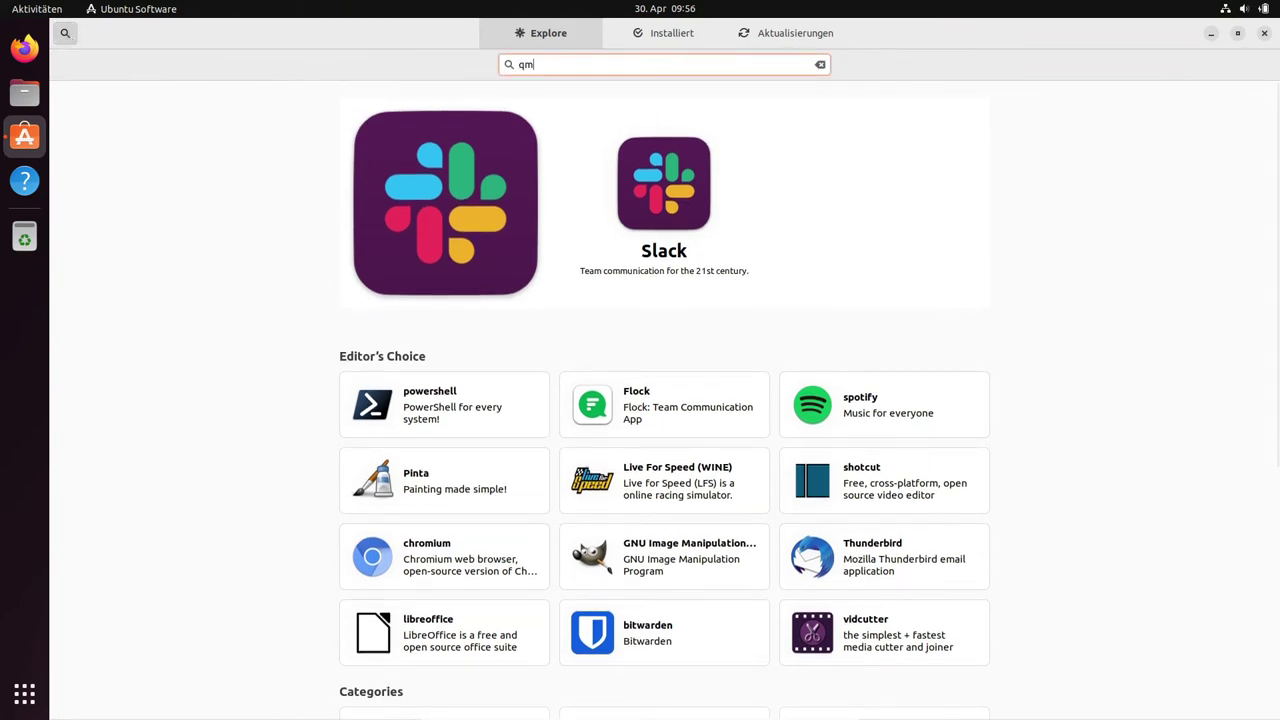
{"action": "type", "text": "aps"}
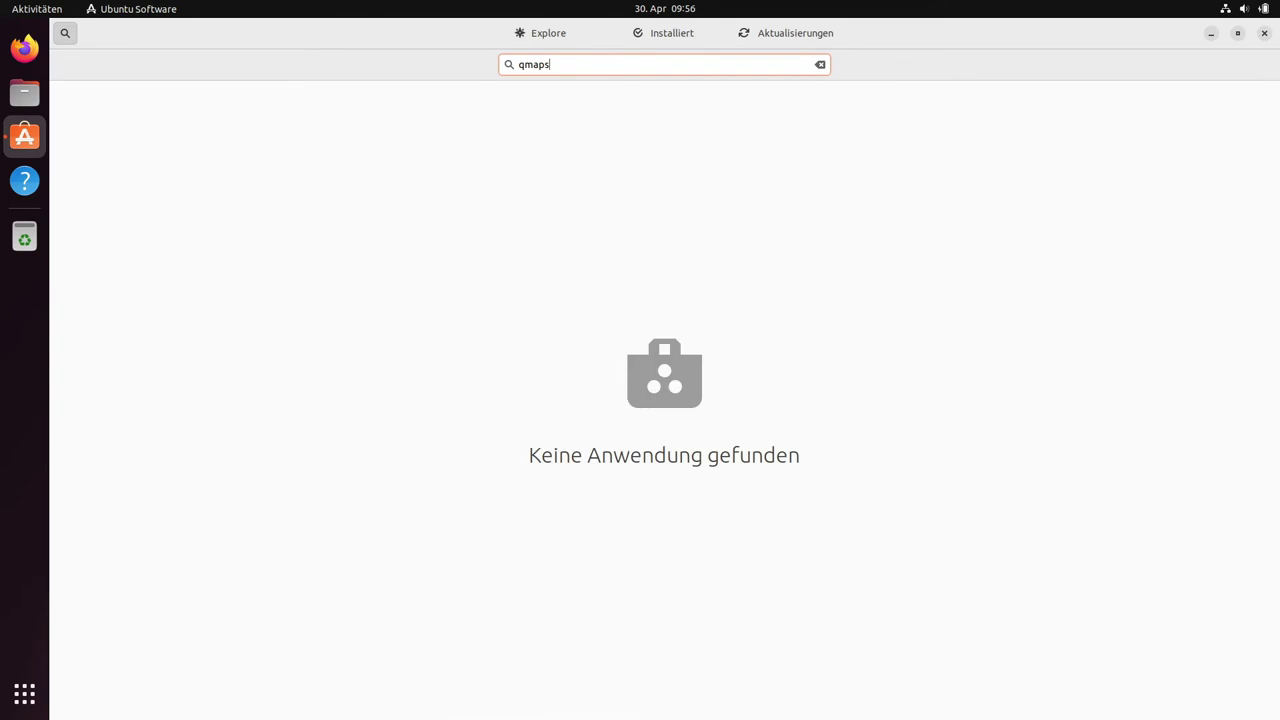
{"action": "type", "text": "hack"}
- Replace the search term with "map" and look through the listed applications
{"action": "key", "text": "ctrl+a"}
{"action": "key", "text": "BackSpace"}
{"action": "type", "text": "map"}
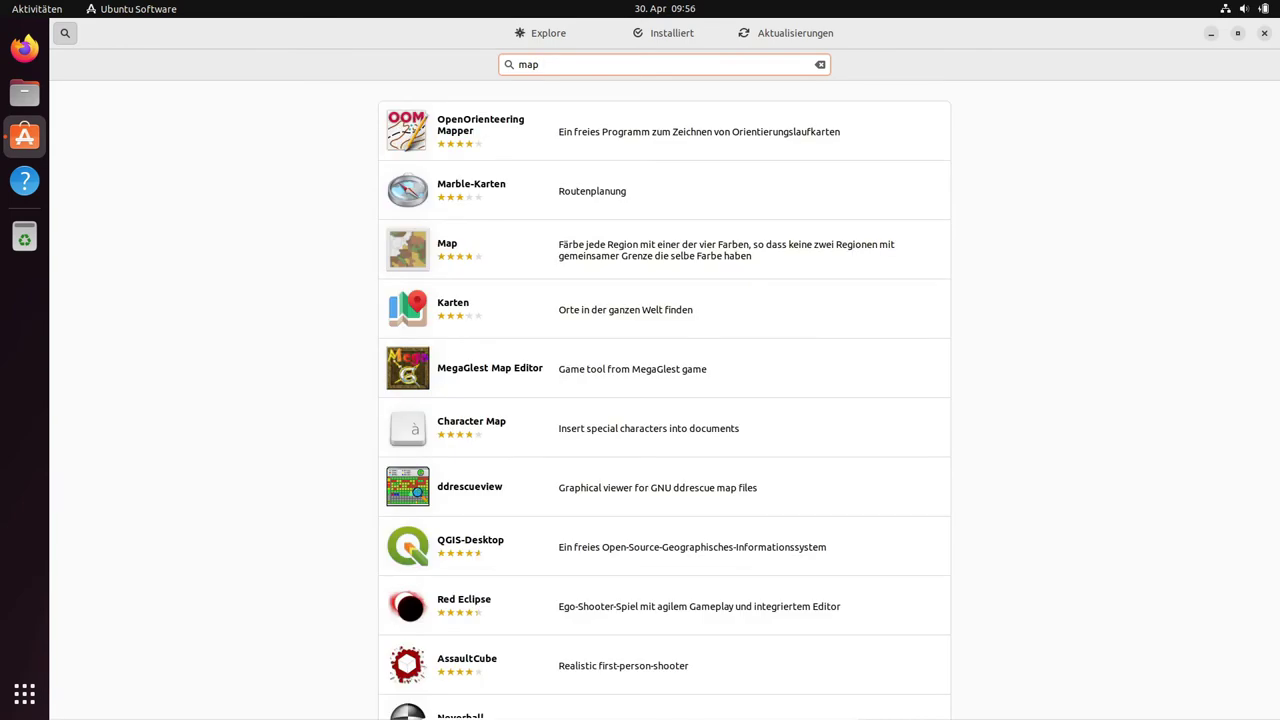
{"action": "scroll", "coordinate": [514, 263], "scroll_direction": "down", "scroll_amount": 10}
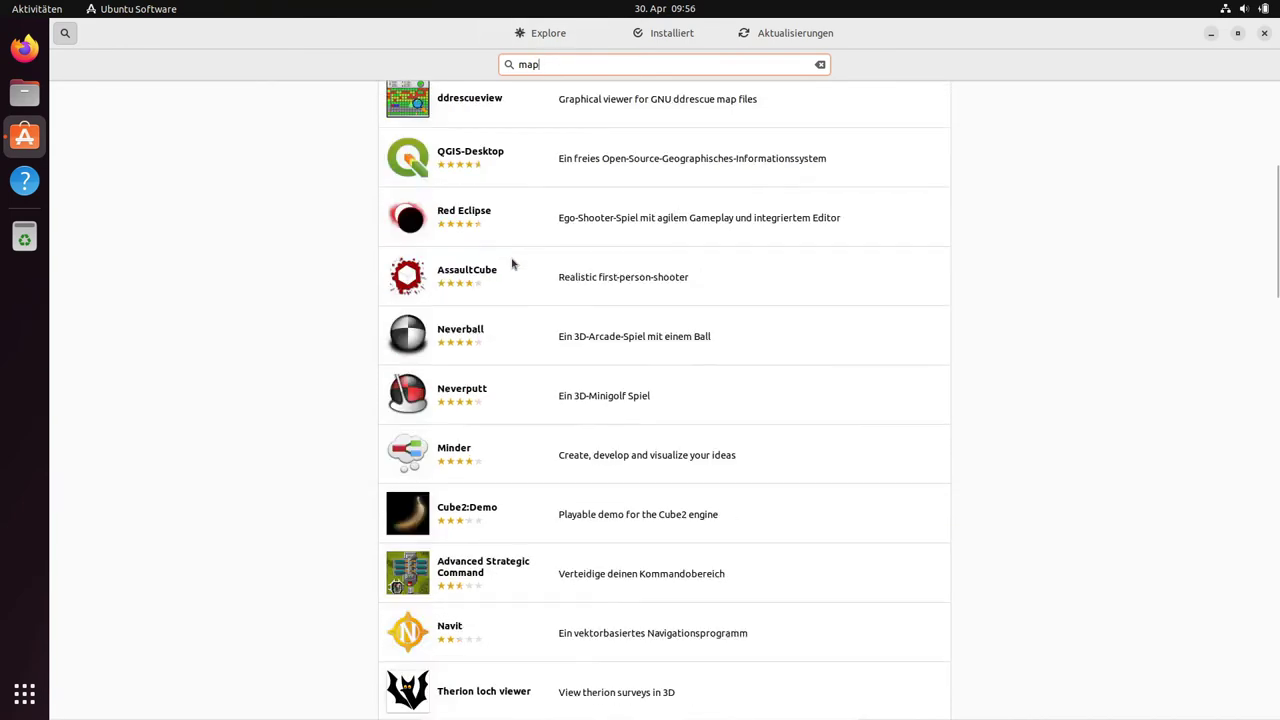
{"action": "scroll", "coordinate": [512, 263], "scroll_direction": "down", "scroll_amount": 20}
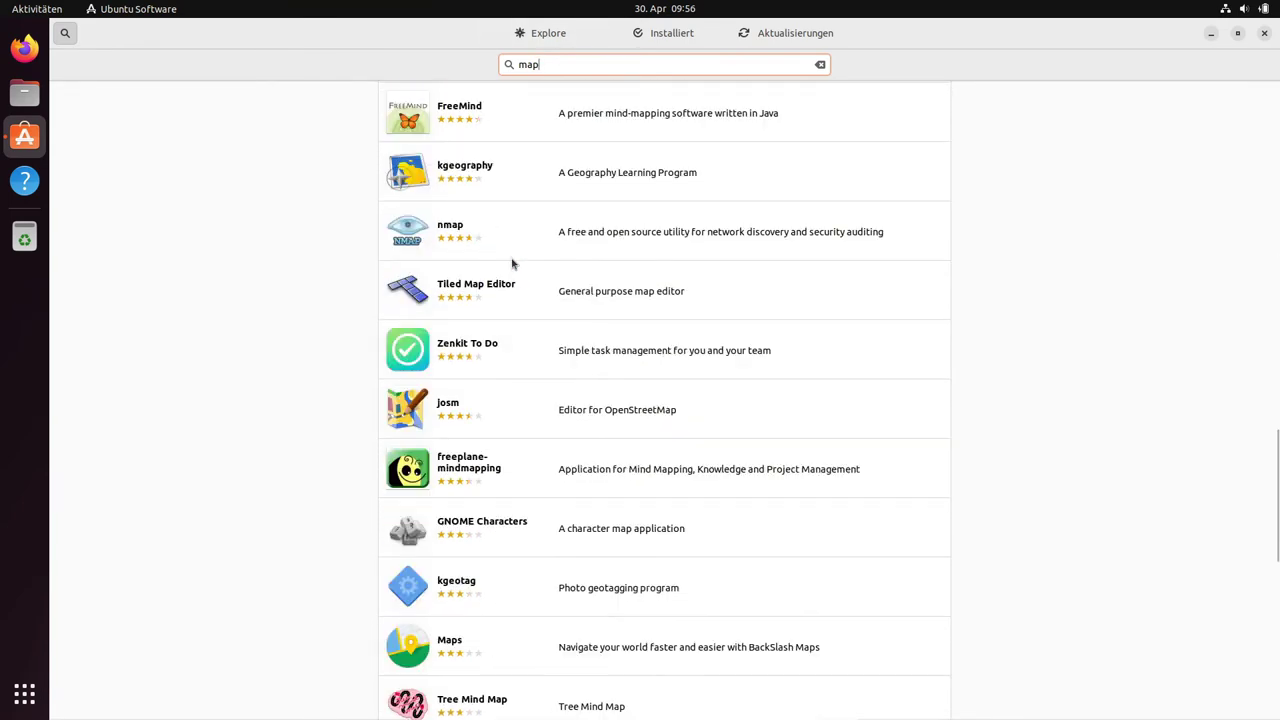
{"action": "scroll", "coordinate": [512, 263], "scroll_direction": "down", "scroll_amount": 10}
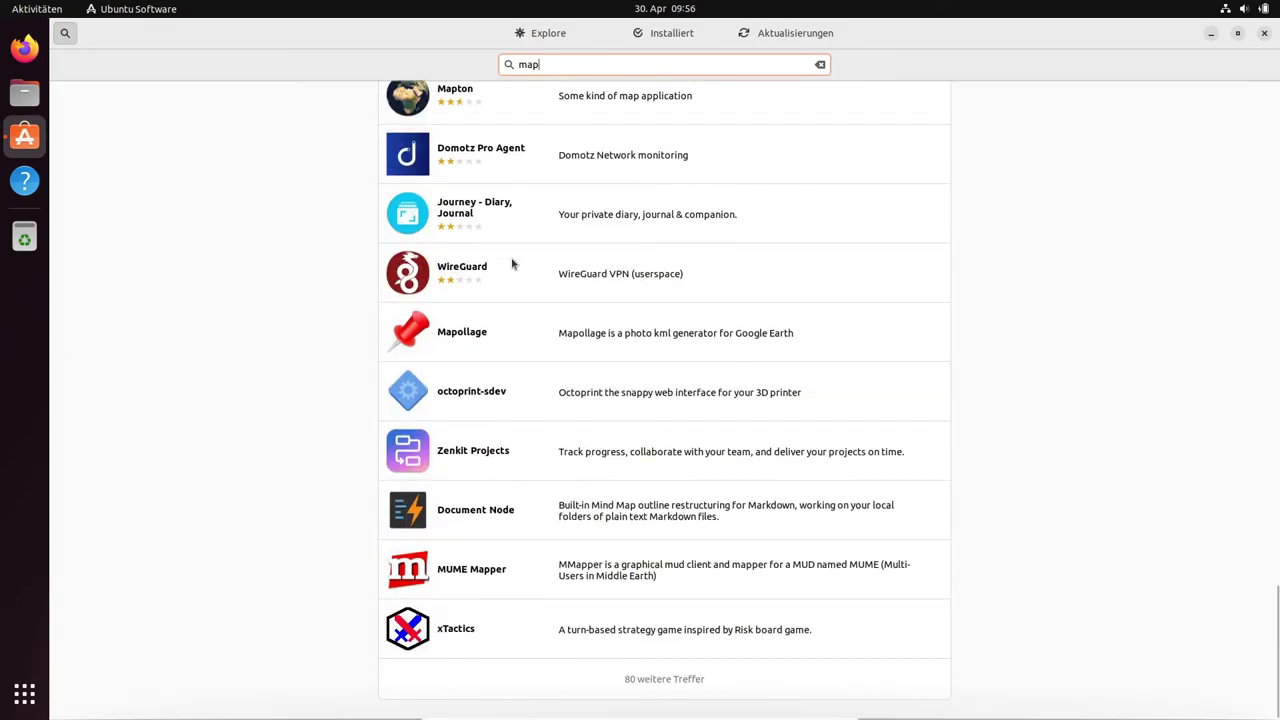
- Show the remaining matches for "map" and examine the full list for the QMapShack application
{"action": "left_click", "coordinate": [688, 665]}
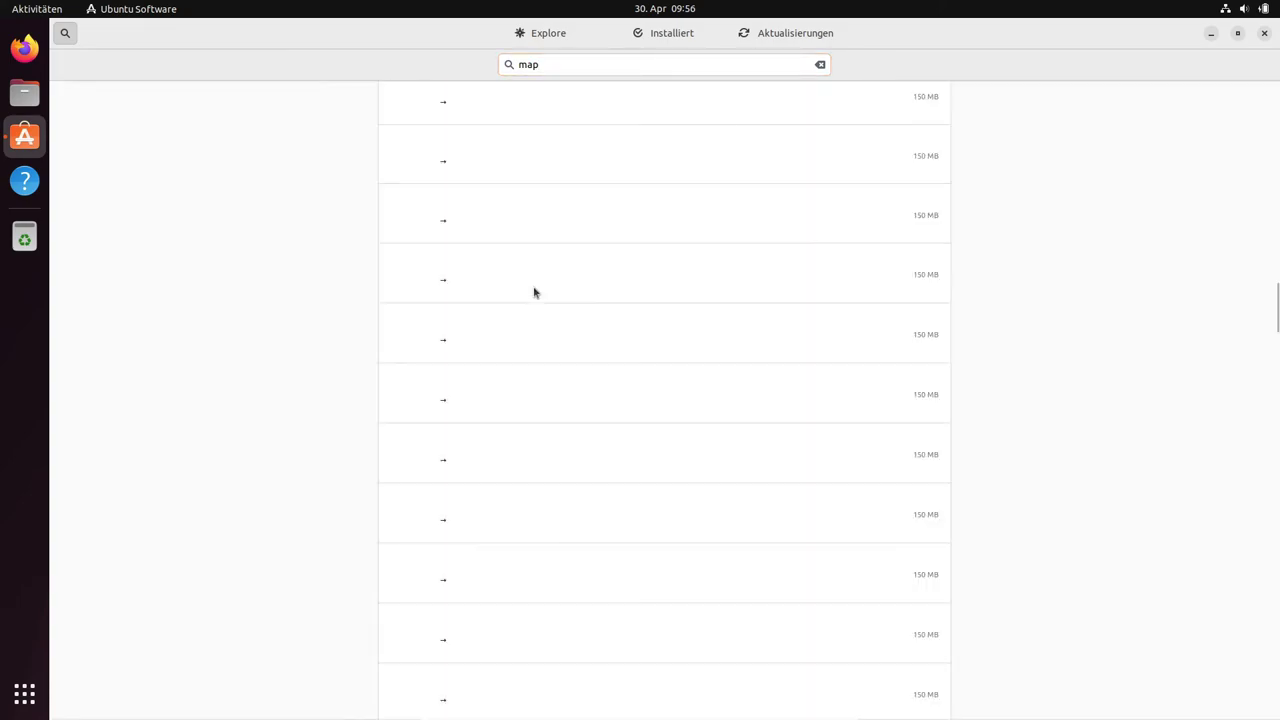
{"action": "scroll", "coordinate": [534, 292], "scroll_direction": "down", "scroll_amount": 20}
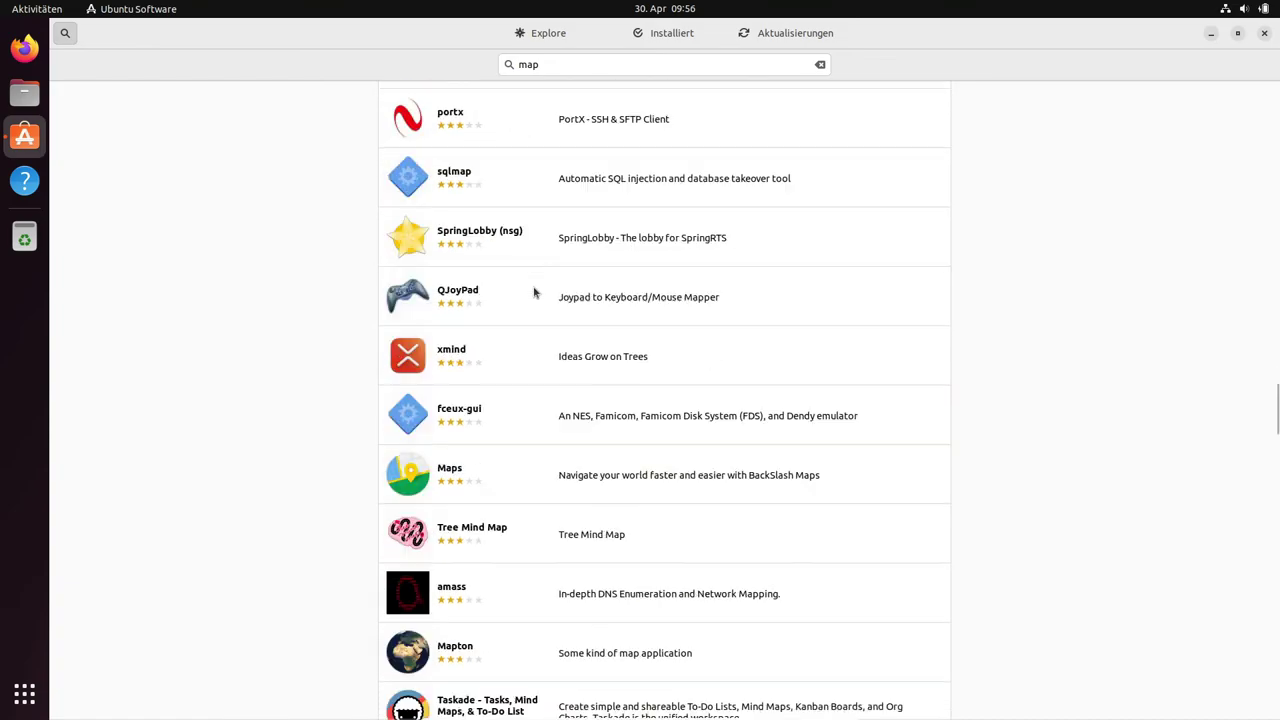
{"action": "scroll", "coordinate": [534, 292], "scroll_direction": "down", "scroll_amount": 20}
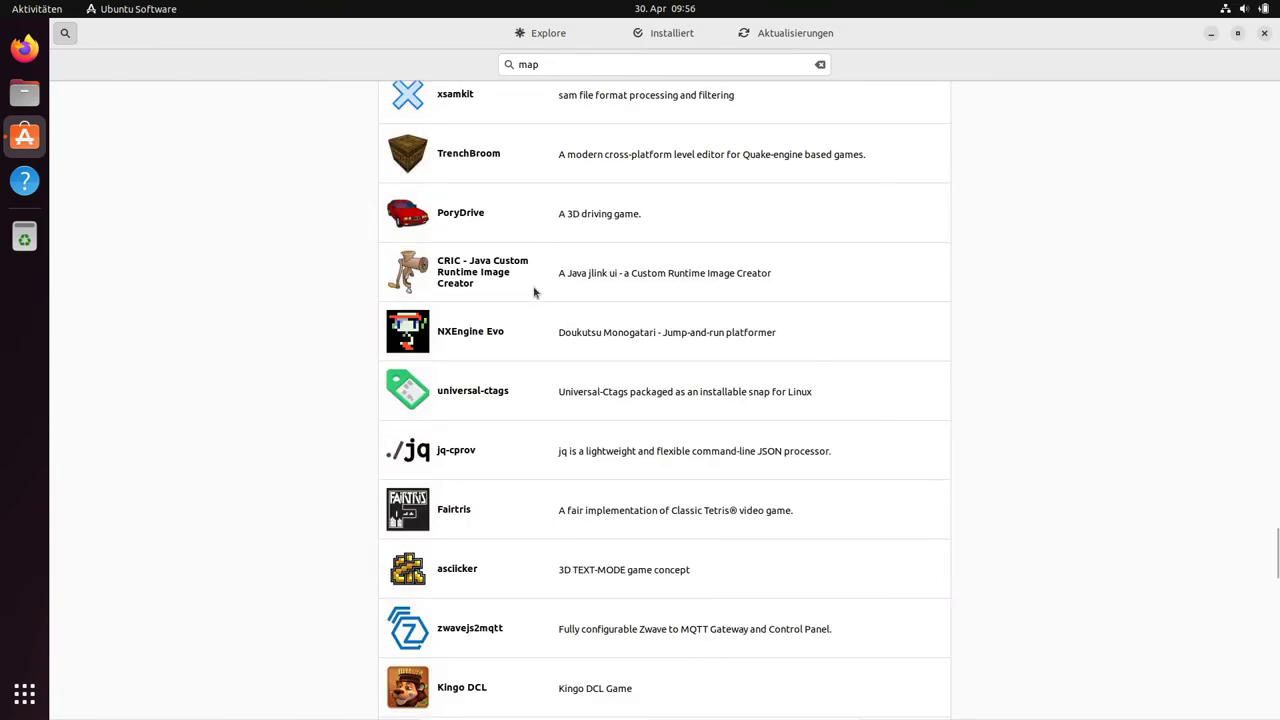
{"action": "scroll", "coordinate": [534, 292], "scroll_direction": "down", "scroll_amount": 14}
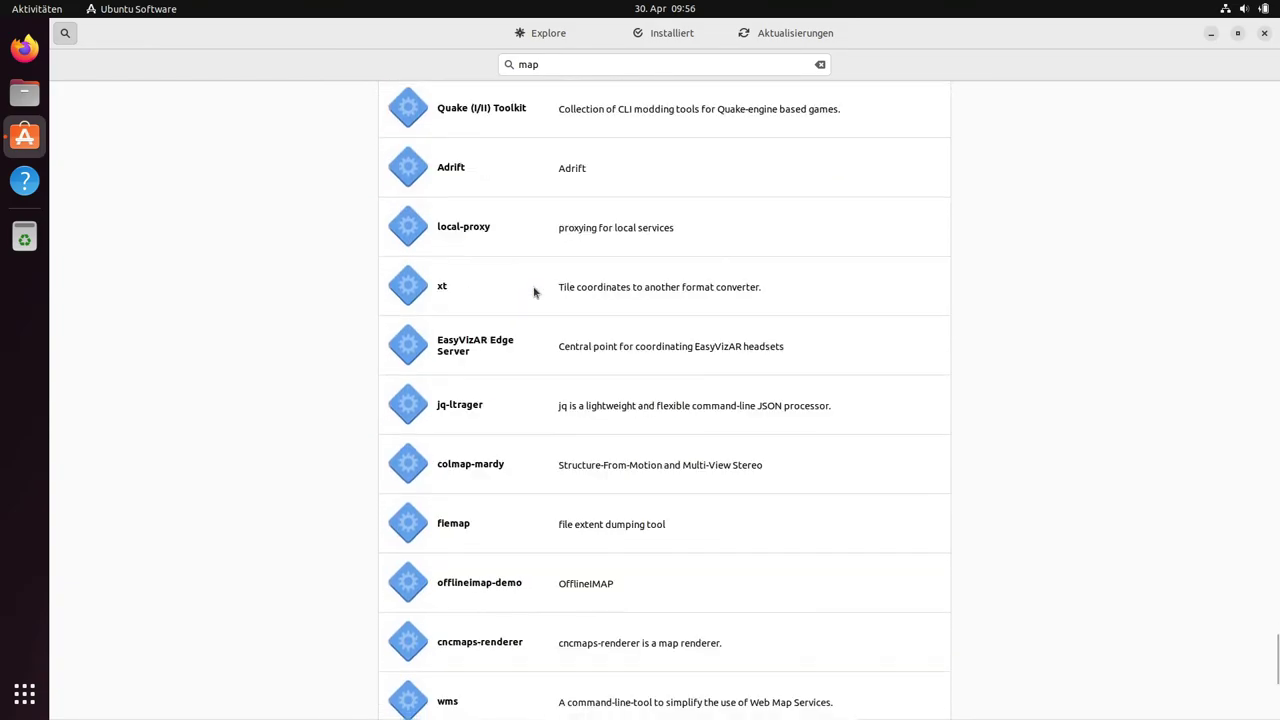
{"action": "scroll", "coordinate": [534, 292], "scroll_direction": "down", "scroll_amount": 3}
{"action": "scroll", "coordinate": [534, 290], "scroll_direction": "up", "scroll_amount": 18}
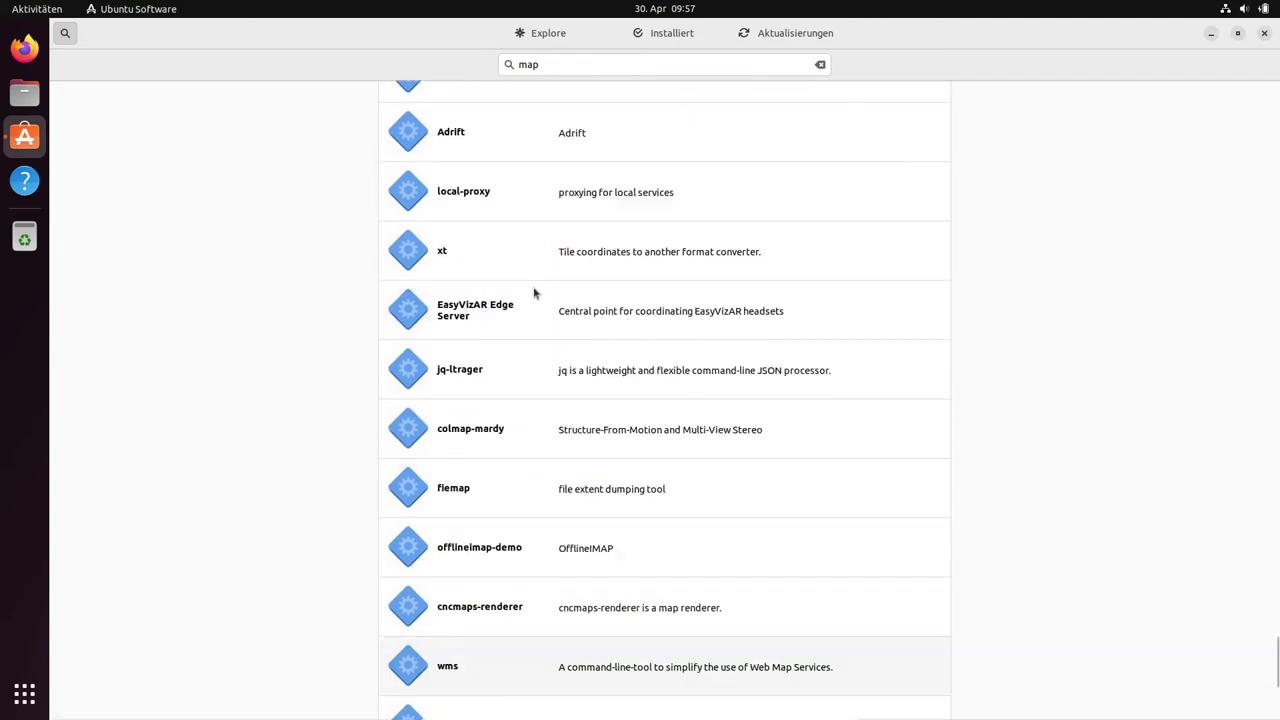
{"action": "scroll", "coordinate": [530, 322], "scroll_direction": "up", "scroll_amount": 20}
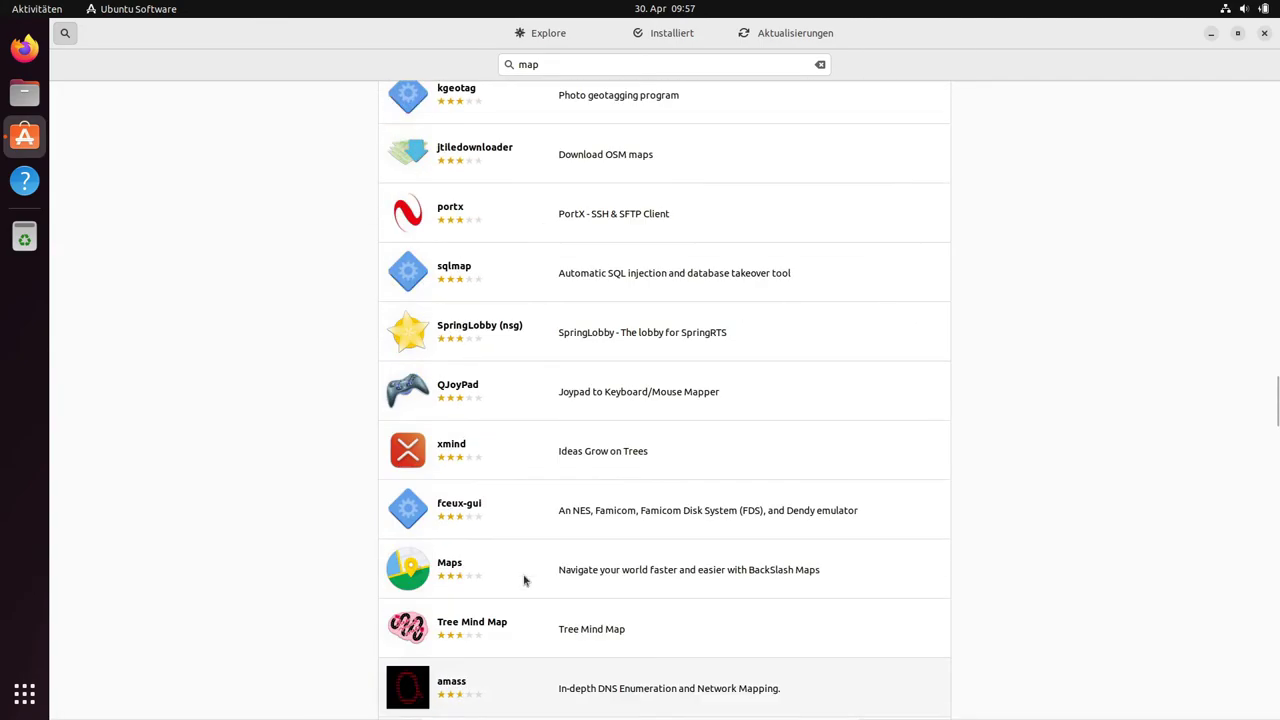
{"action": "scroll", "coordinate": [530, 572], "scroll_direction": "down", "scroll_amount": 6}
{"action": "scroll", "coordinate": [530, 572], "scroll_direction": "down", "scroll_amount": 1}
{"action": "scroll", "coordinate": [551, 549], "scroll_direction": "up", "scroll_amount": 10}
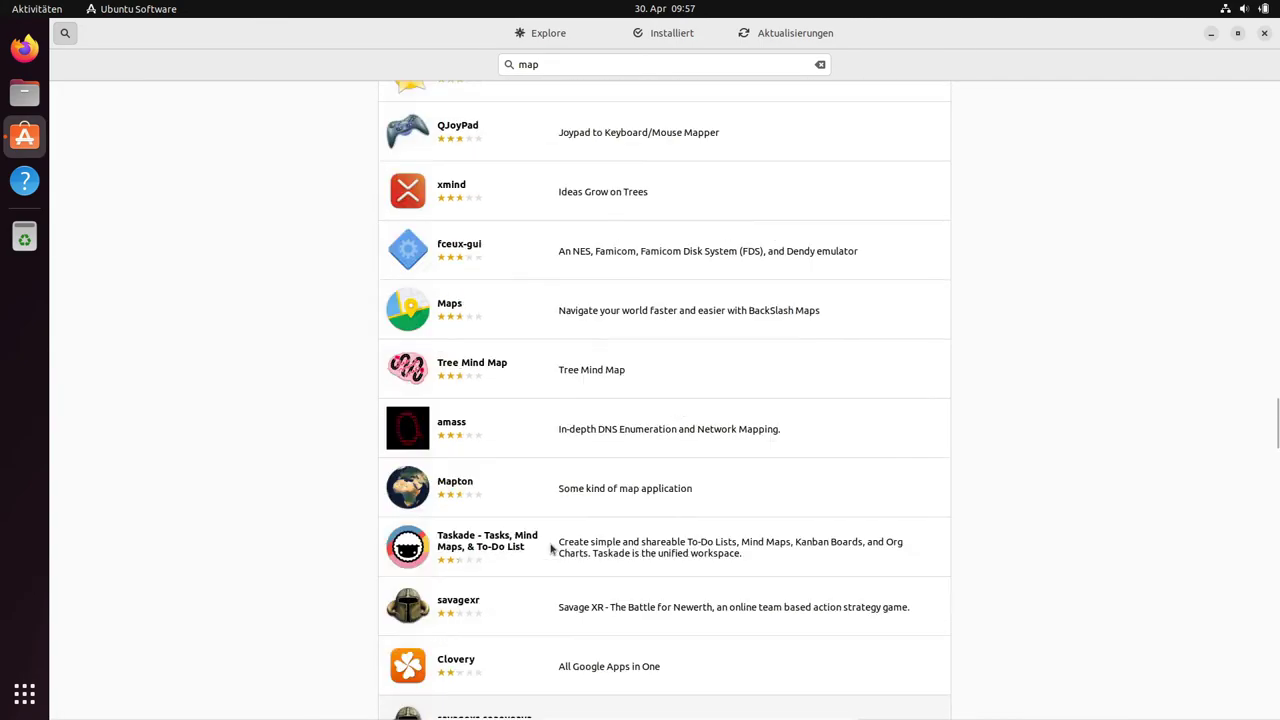
{"action": "scroll", "coordinate": [551, 549], "scroll_direction": "up", "scroll_amount": 20}
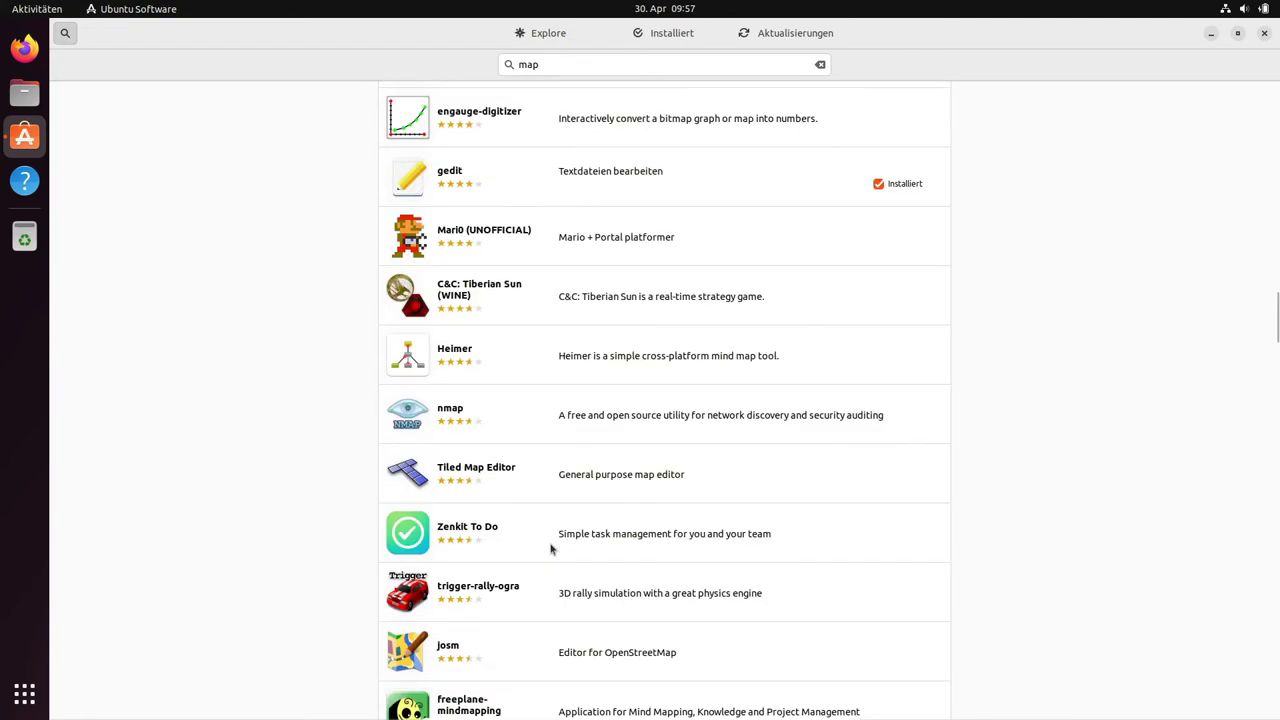
- Search Ubuntu Software for "shack" instead, and close the software center
{"action": "left_click", "coordinate": [519, 66]}
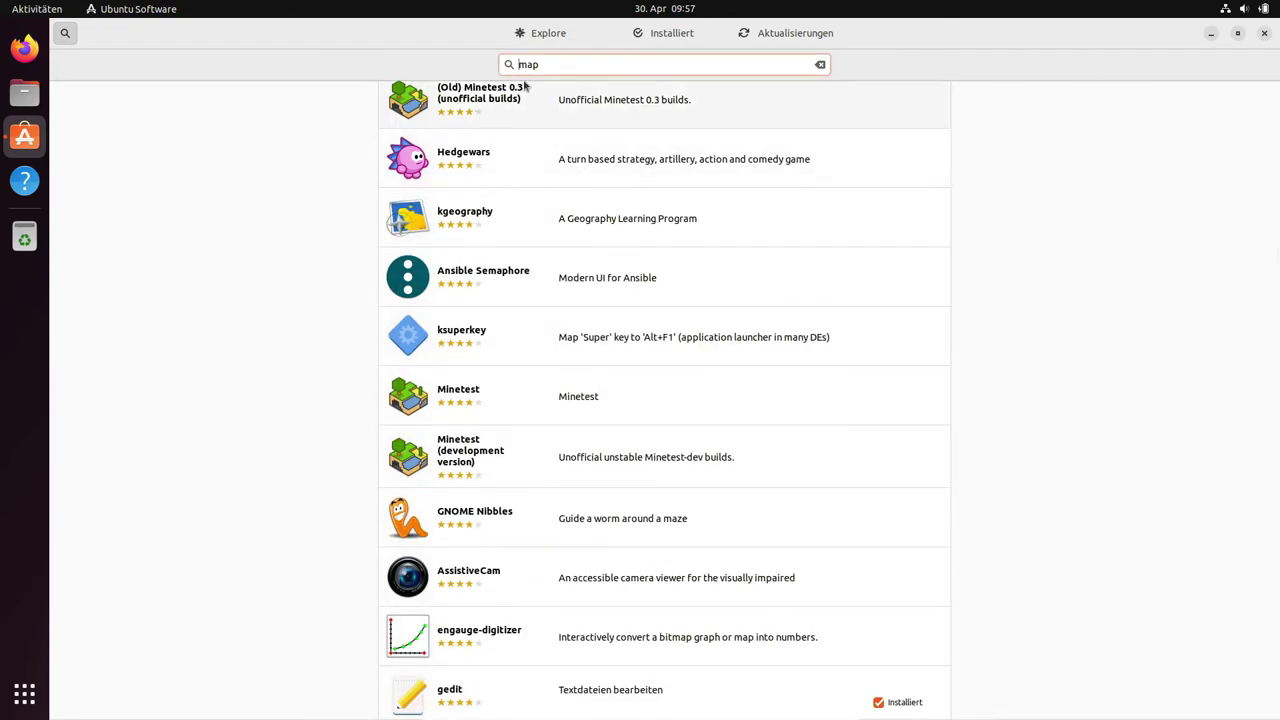
{"action": "type", "text": "q"}
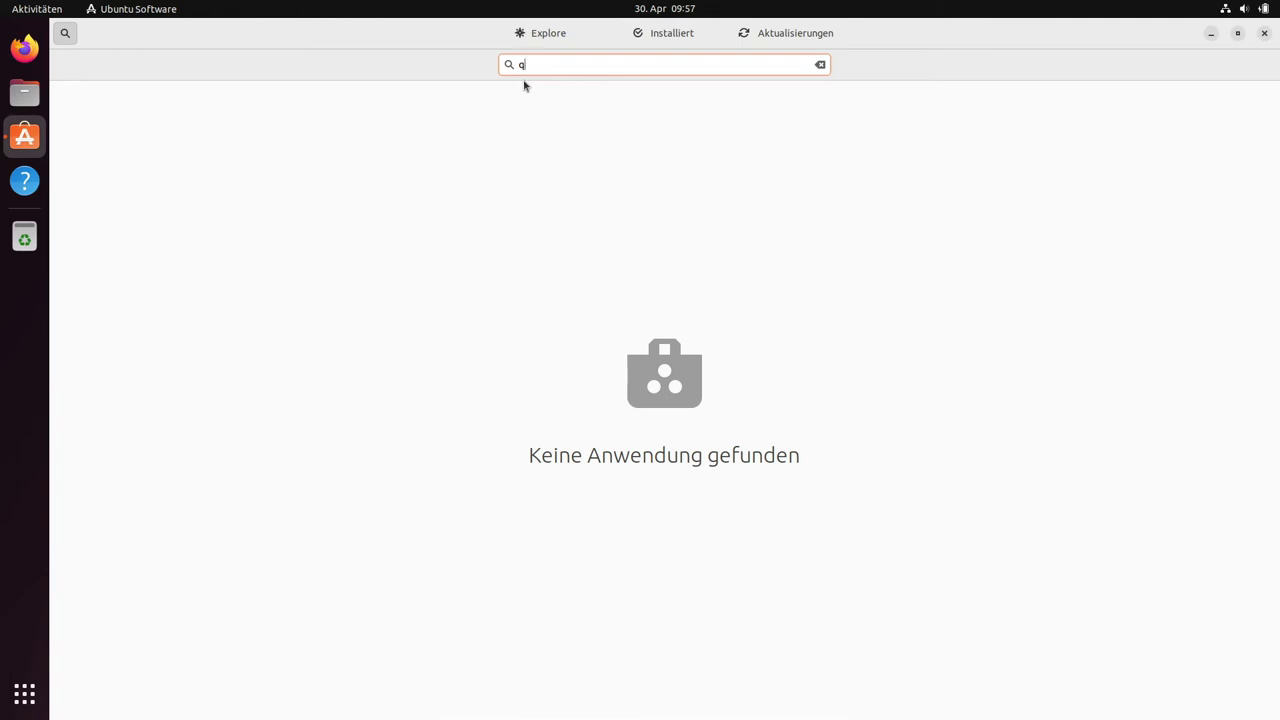
{"action": "key", "text": "BackSpace"}
{"action": "type", "text": "shack"}
{"action": "left_click_drag", "start_coordinate": [1099, 45], "coordinate": [1043, 117]}
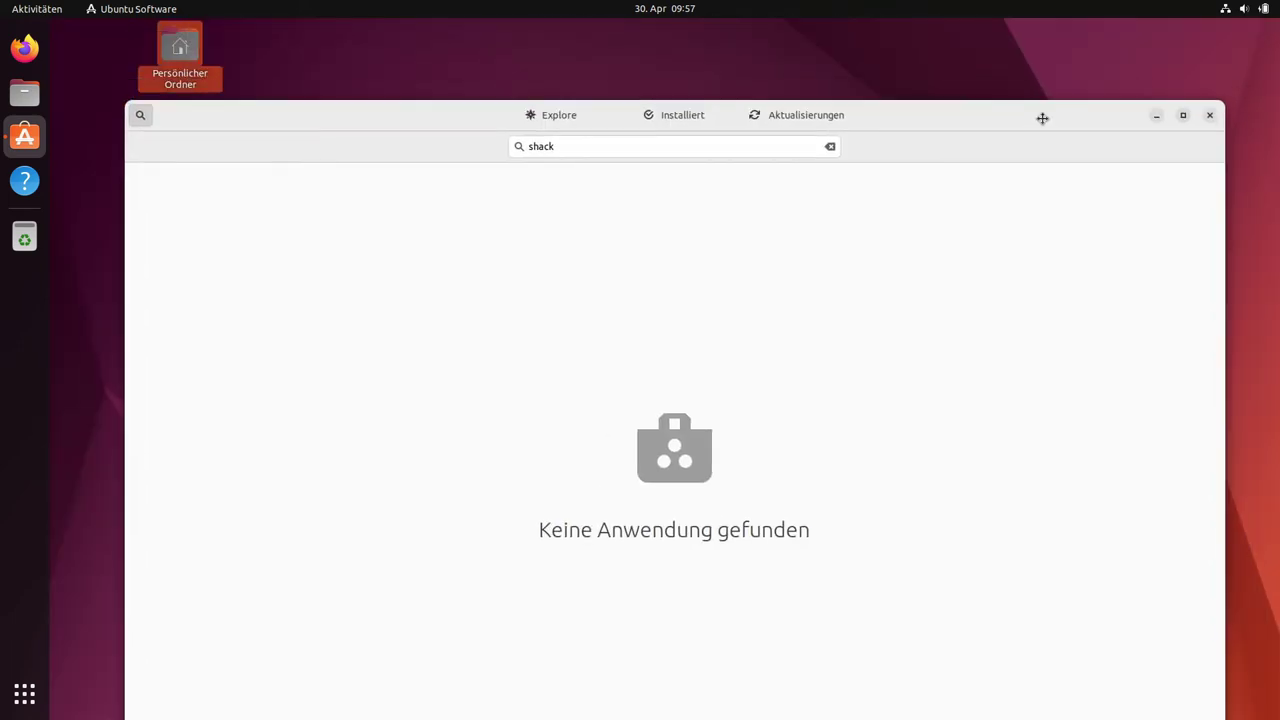
{"action": "left_click", "coordinate": [1211, 115]}
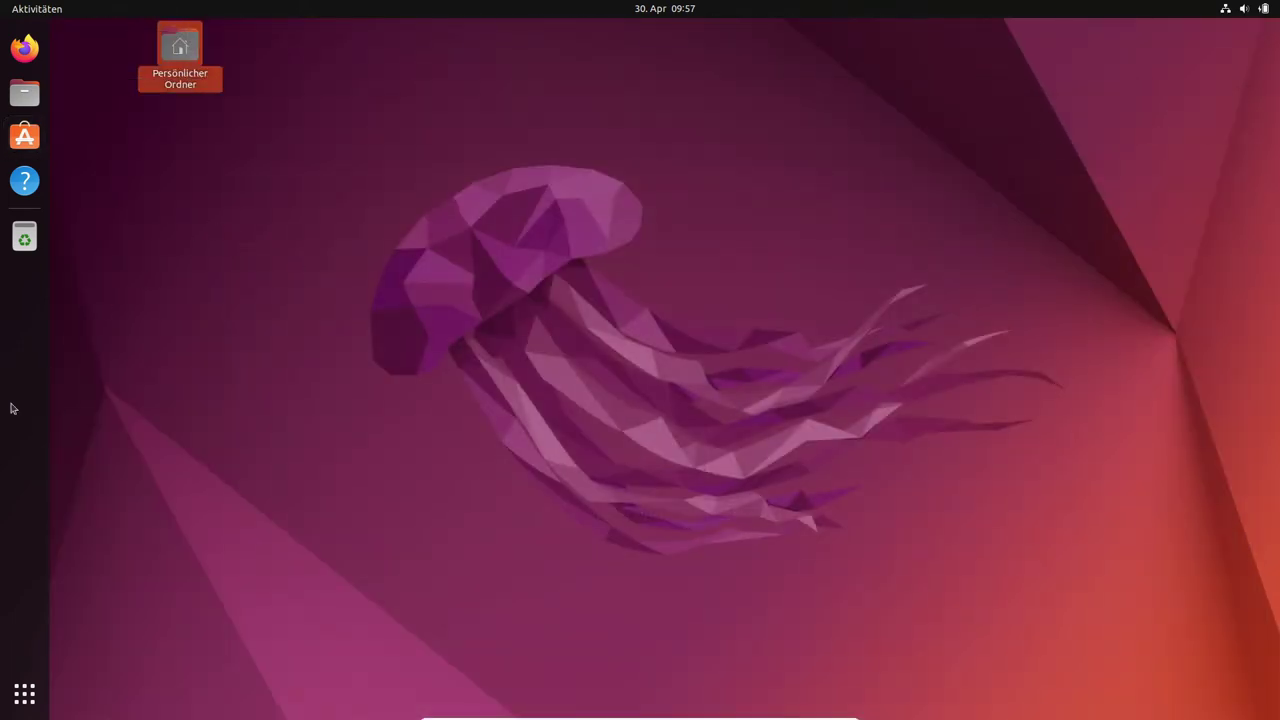
- Find and open the Terminal application, and move its window away from the desktop's upper-left corner
{"action": "left_click", "coordinate": [22, 695]}
{"action": "type", "text": "ter"}
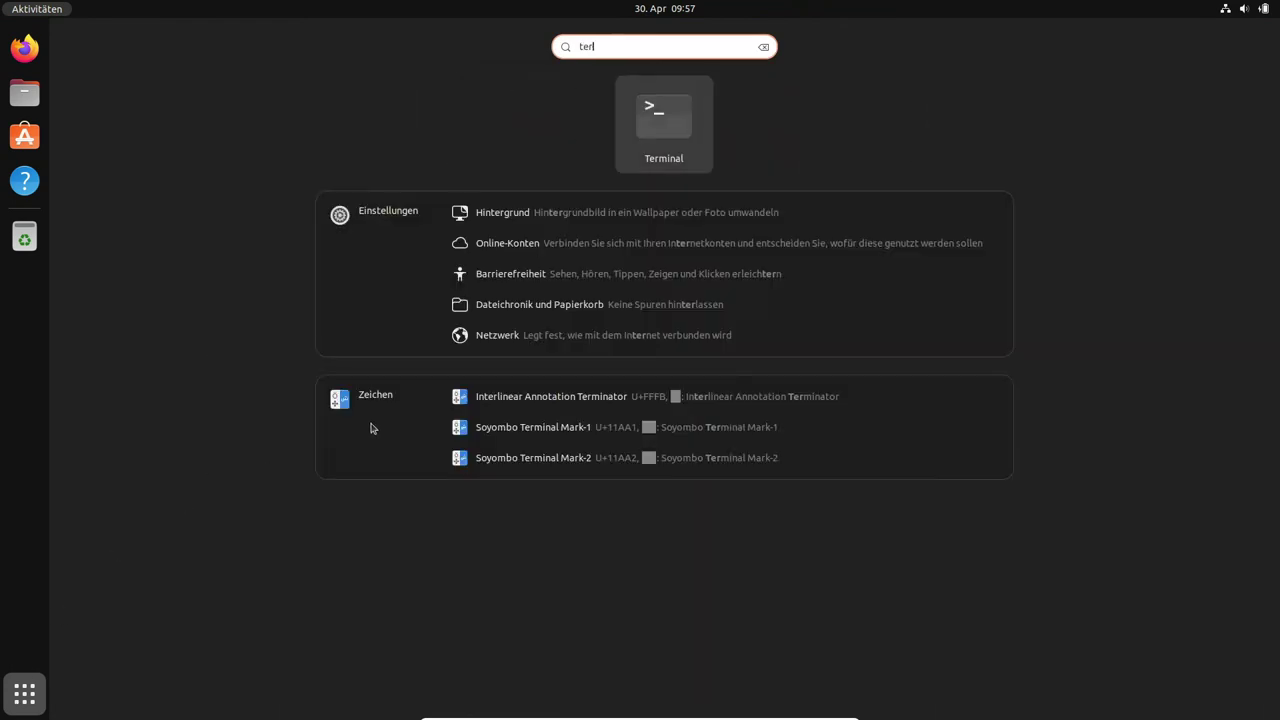
{"action": "left_click", "coordinate": [649, 140]}
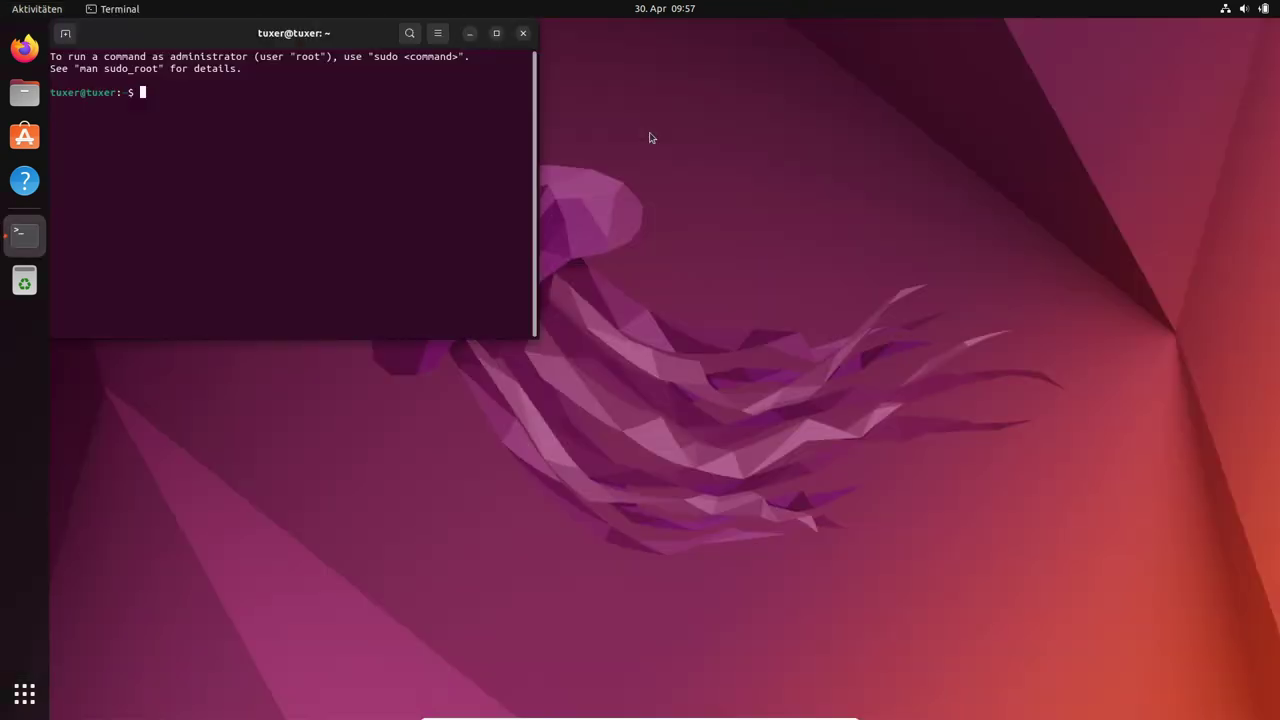
{"action": "left_click_drag", "start_coordinate": [227, 33], "coordinate": [367, 106]}
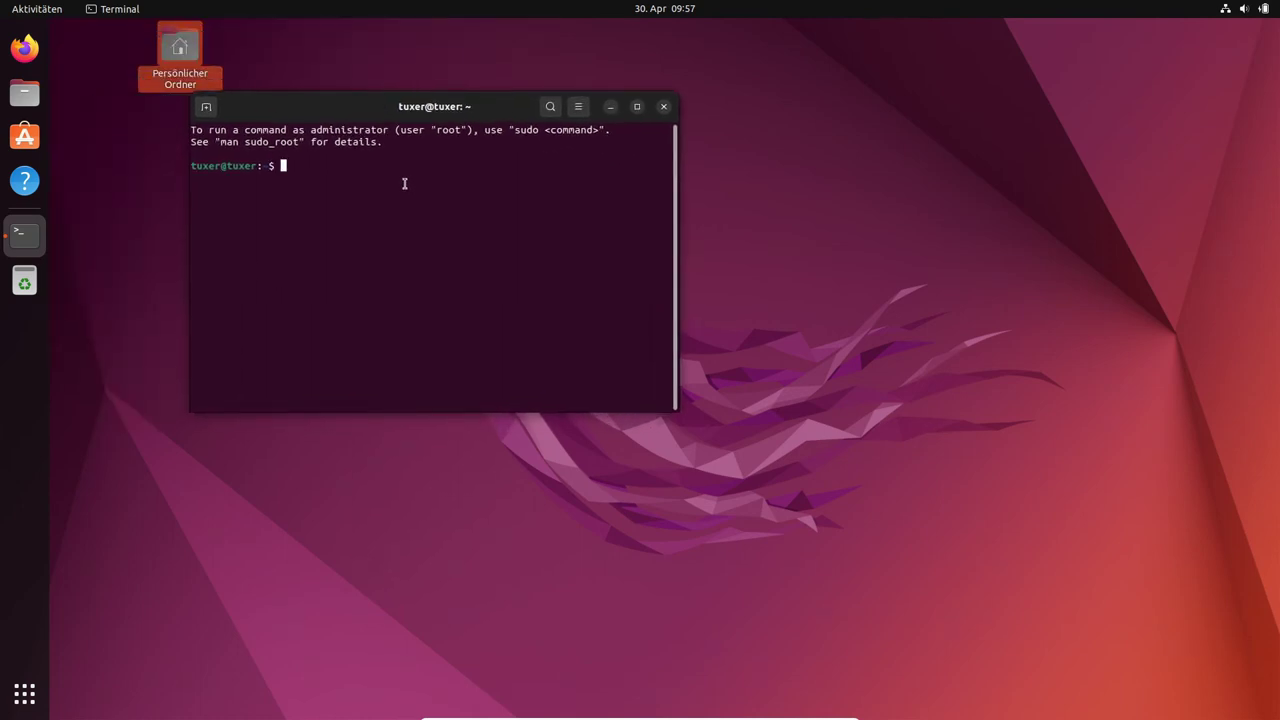
- Run the command "sudo apt-get install qmapshack" in the terminal
{"action": "type", "text": "sudo ap"}
{"action": "type", "text": "t-i"}
{"action": "type", "text": "gest"}
{"action": "key", "text": "BackSpace"}
{"action": "key", "text": "BackSpace"}
{"action": "type", "text": "t install qmap"}
{"action": "key", "text": "Tab"}
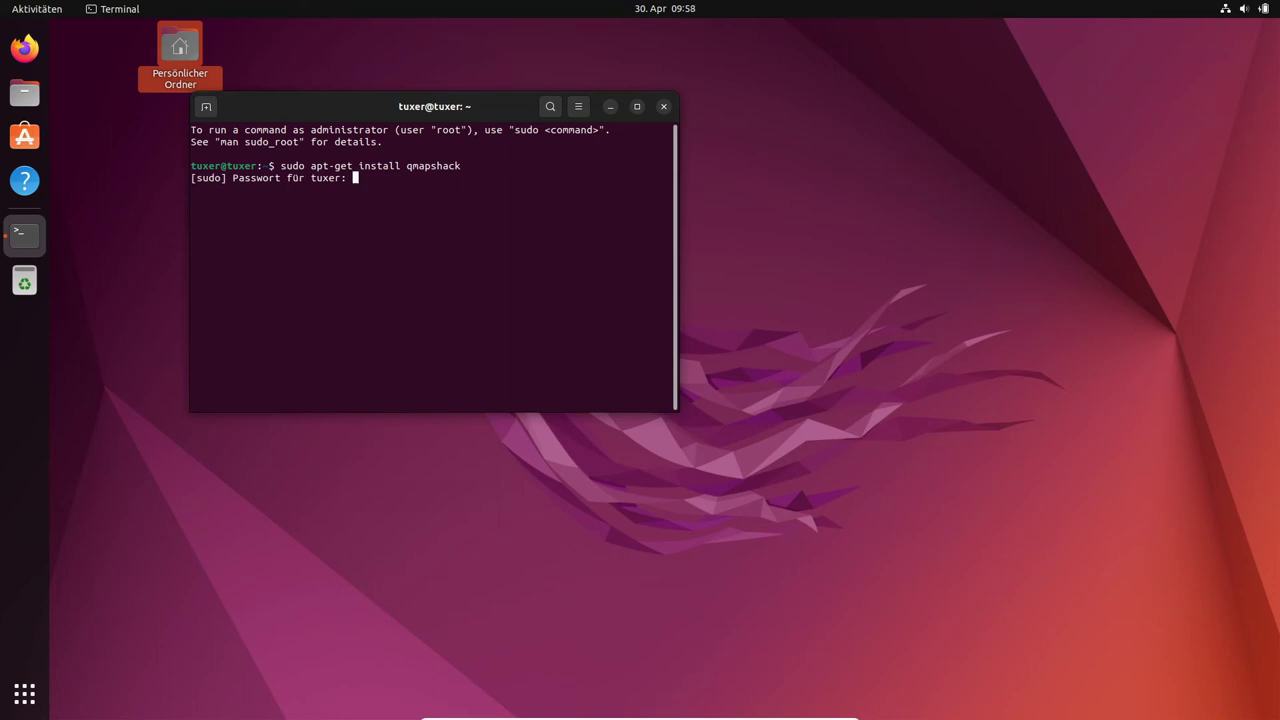
- Authenticate with the account password, confirm the package installation, and close the enlarged terminal once it has finished
{"action": "key", "text": "Return"}
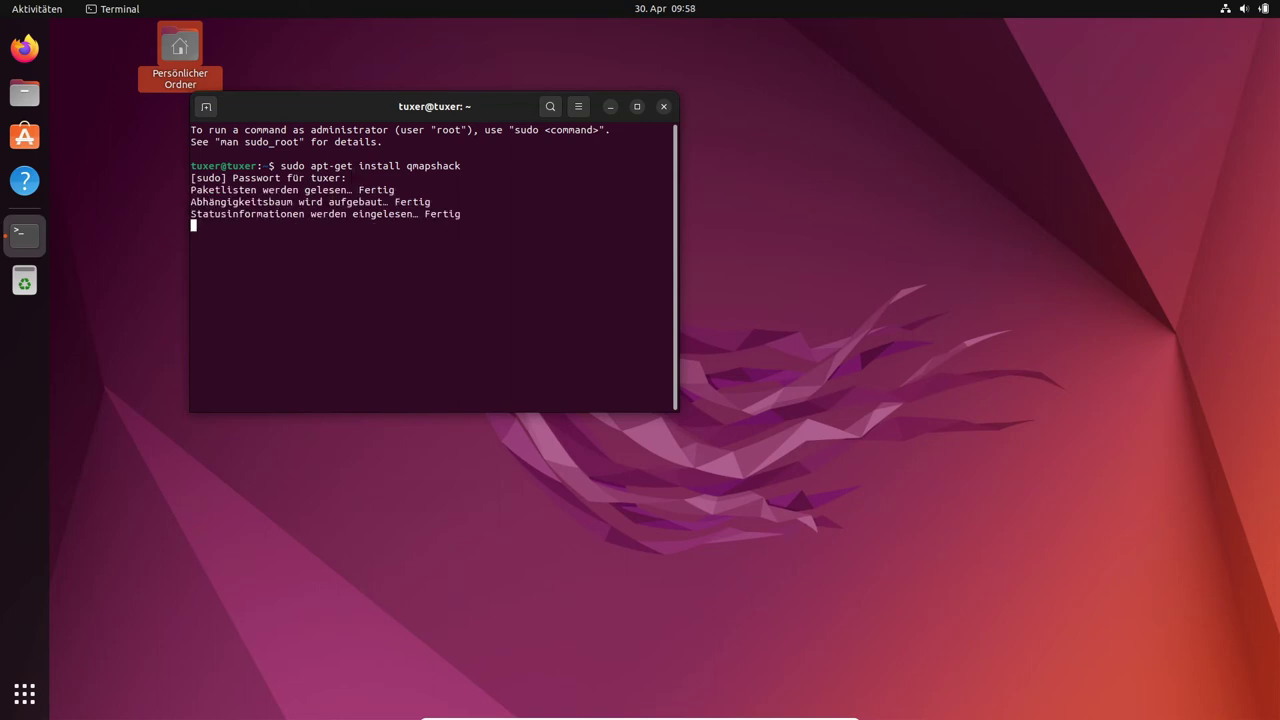
{"action": "key", "text": "Return"}
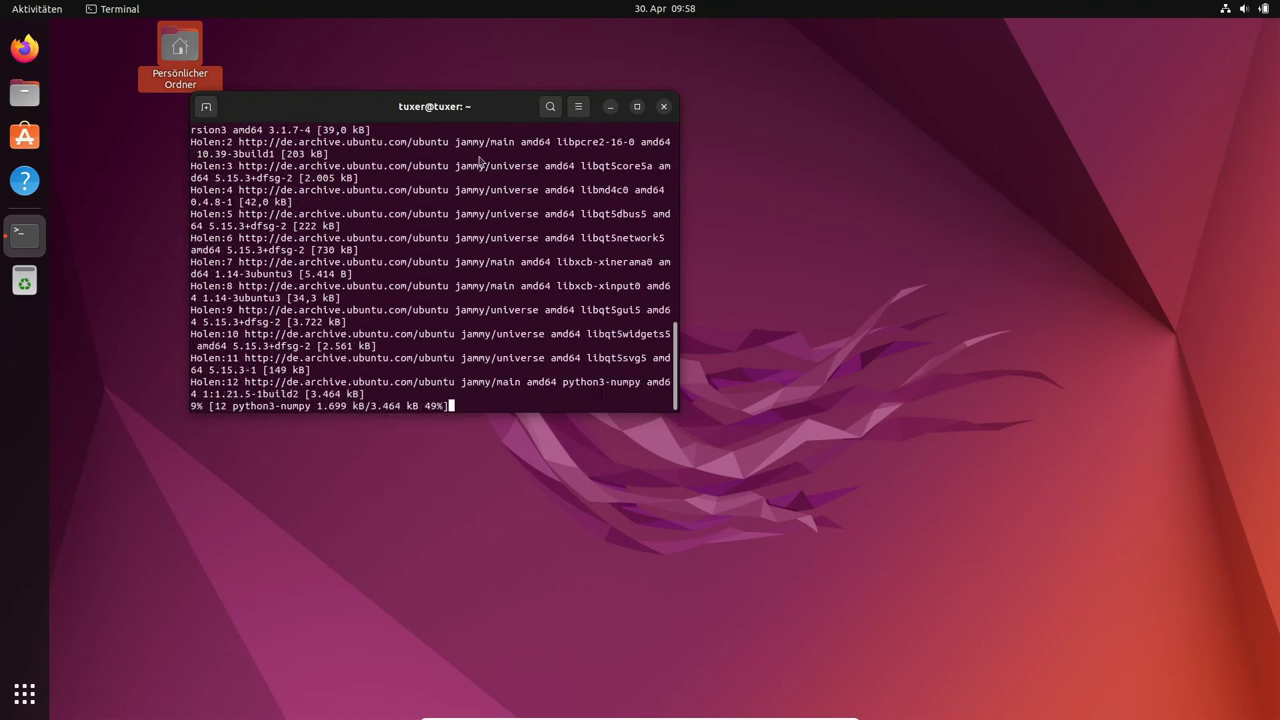
{"action": "left_click_drag", "start_coordinate": [676, 409], "coordinate": [971, 505]}
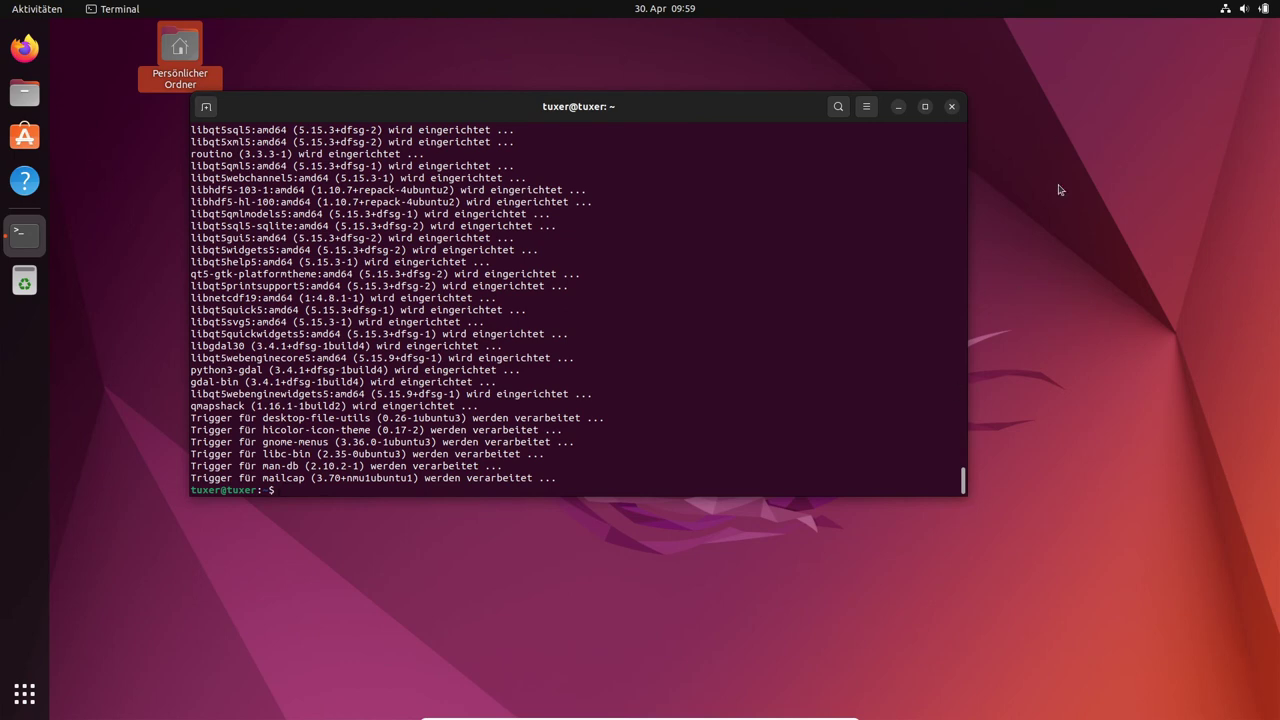
{"action": "left_click", "coordinate": [951, 106]}
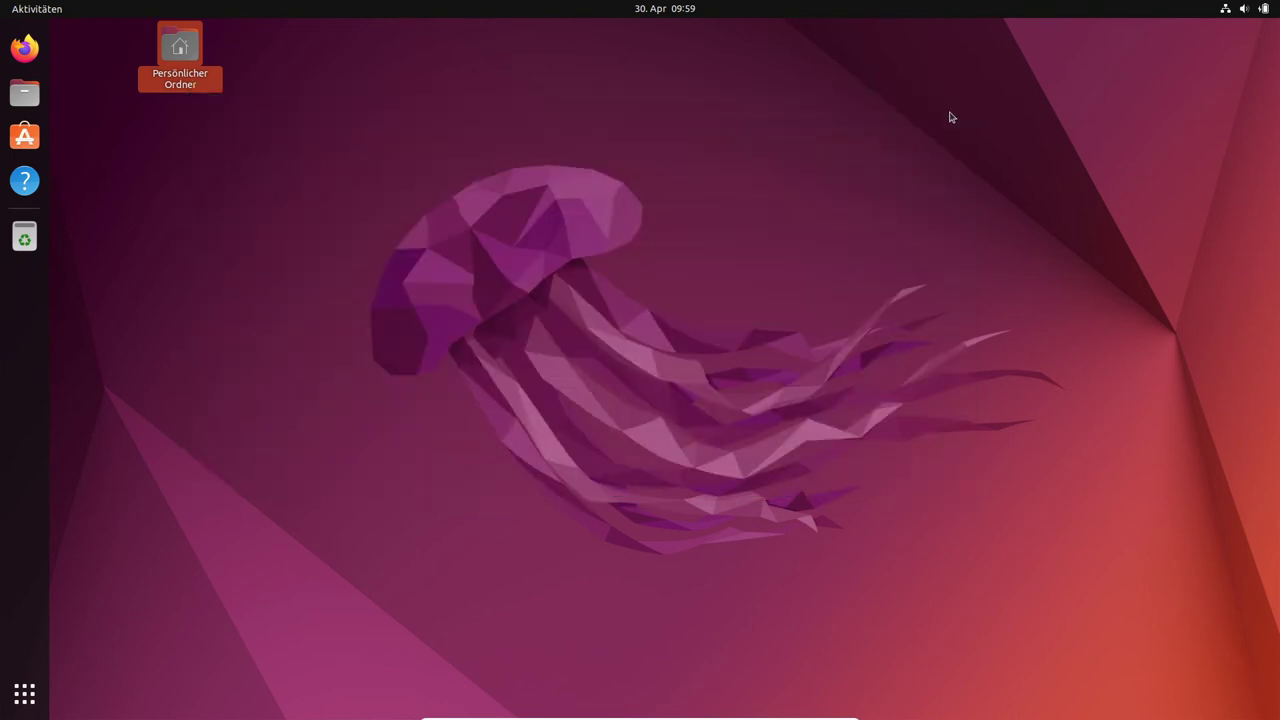
- Start QMapShack from the application overview to check that it runs, restore its window to a smaller size and close it
{"action": "left_click", "coordinate": [24, 694]}
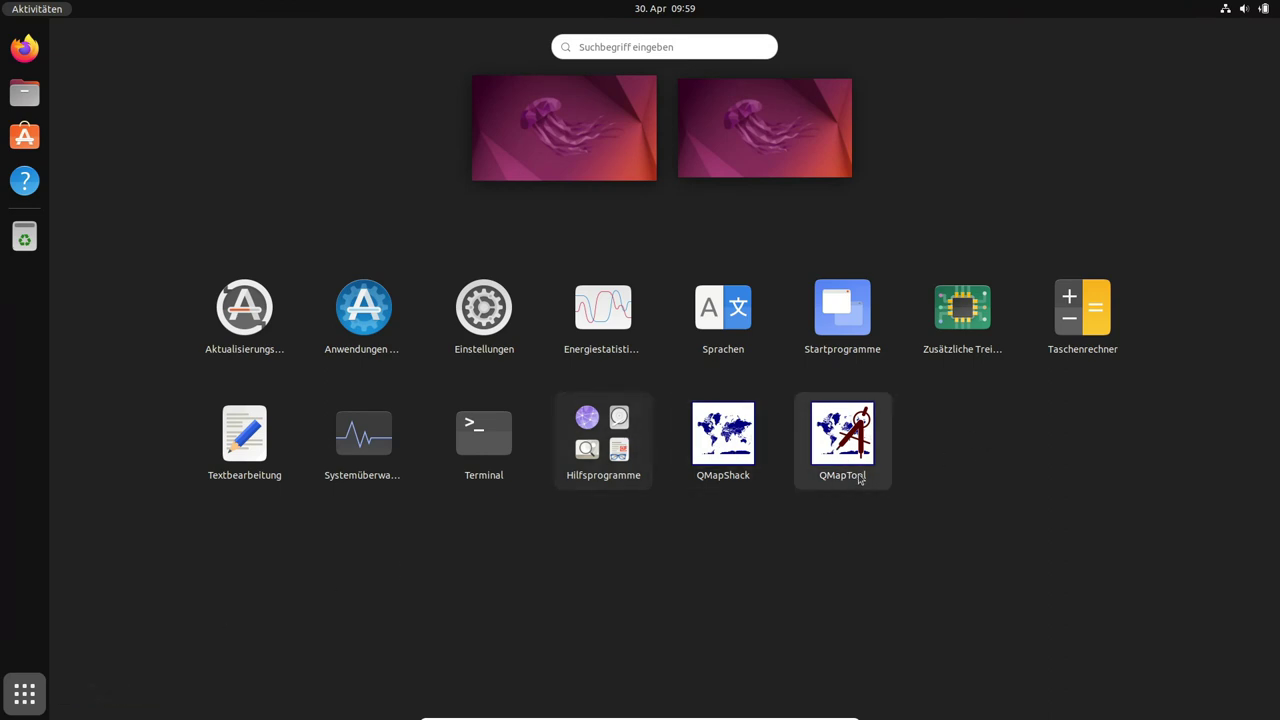
{"action": "left_click", "coordinate": [716, 441]}
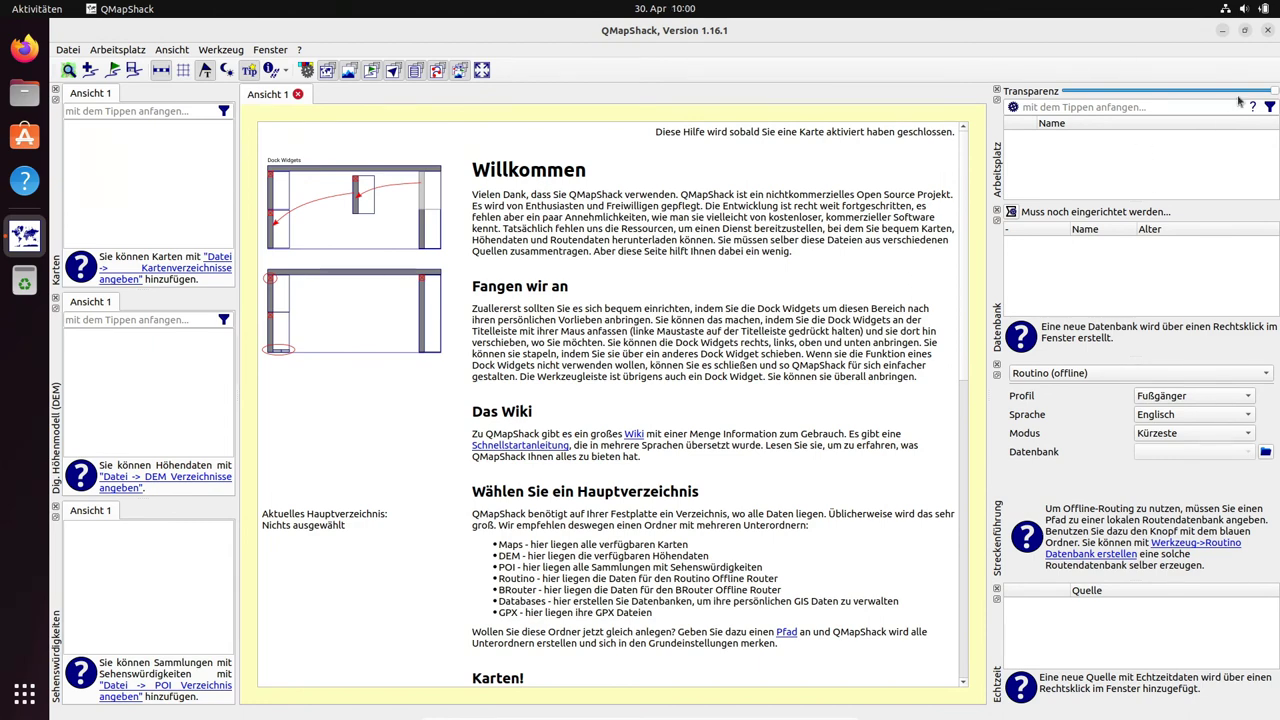
{"action": "left_click", "coordinate": [1243, 33]}
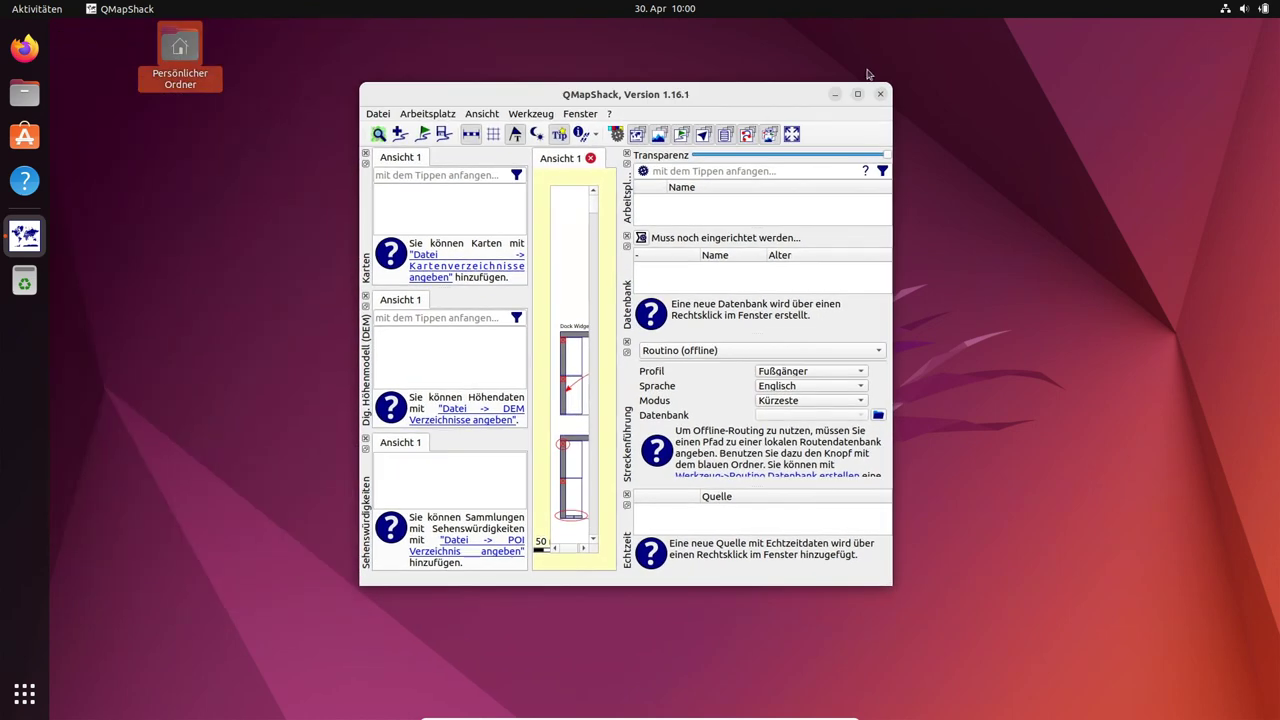
{"action": "left_click", "coordinate": [880, 96]}
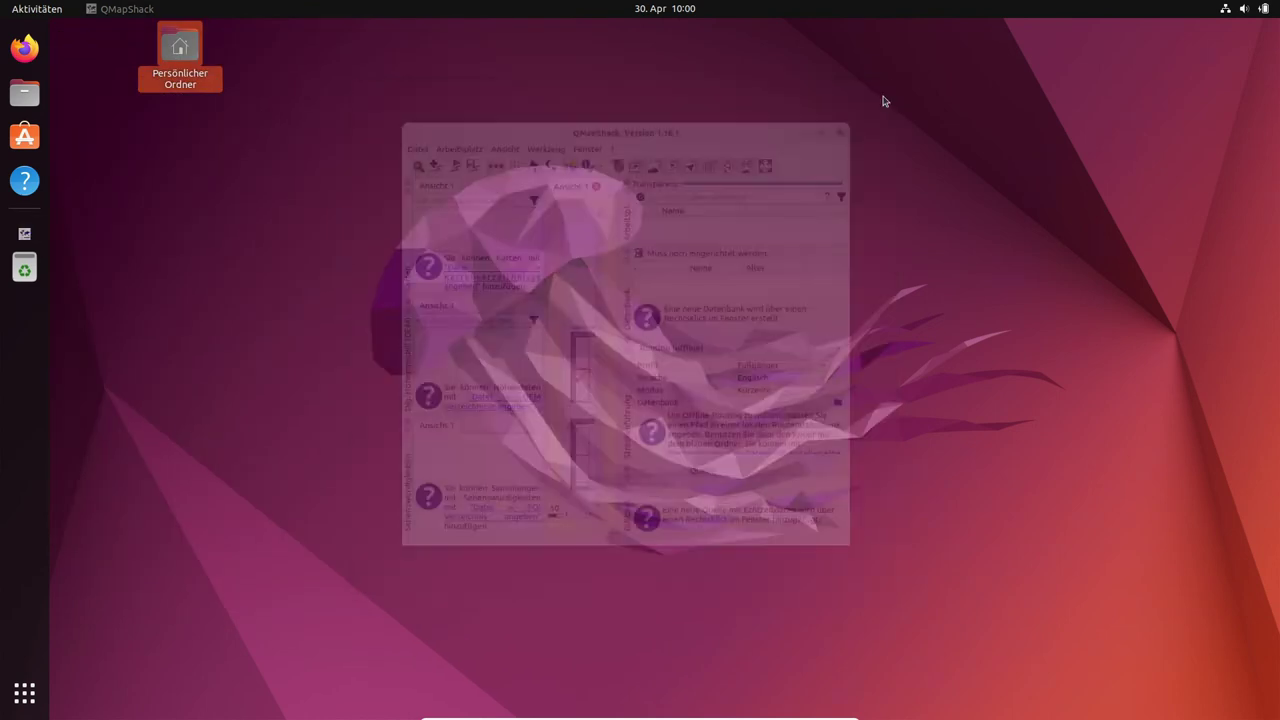